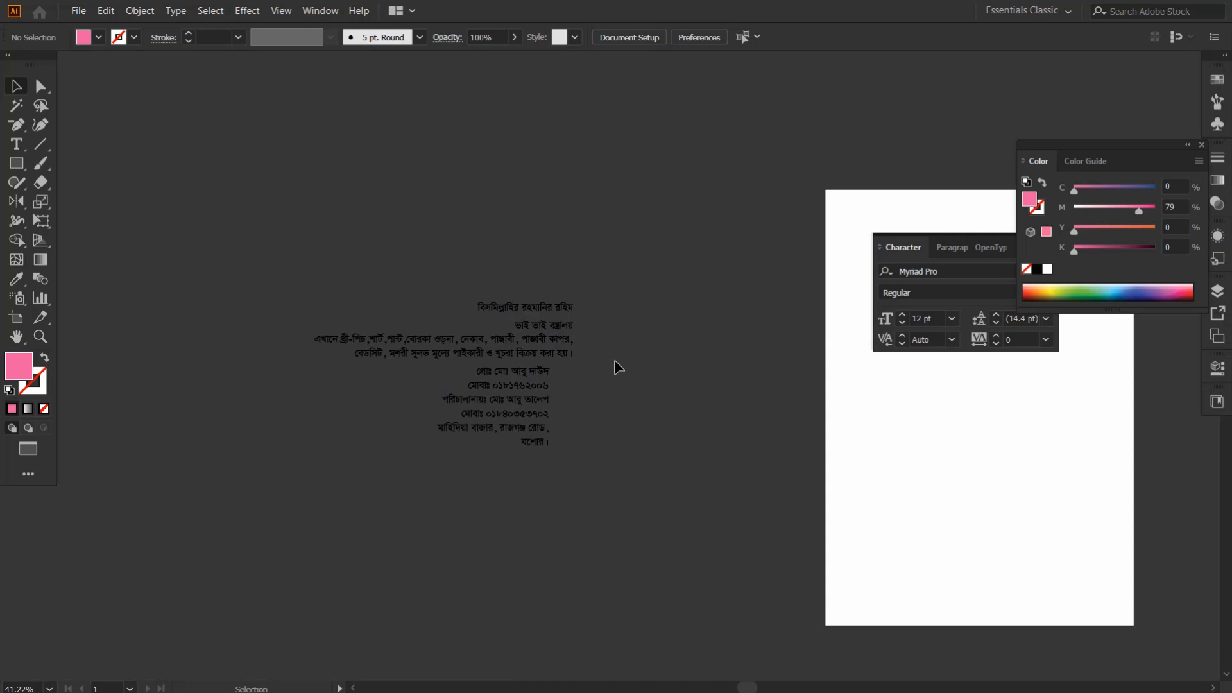
Create a 16 in by 3 in rectangle on the canvas beside the artboard, near the Bengali text block
drag(483, 267, 447, 233)
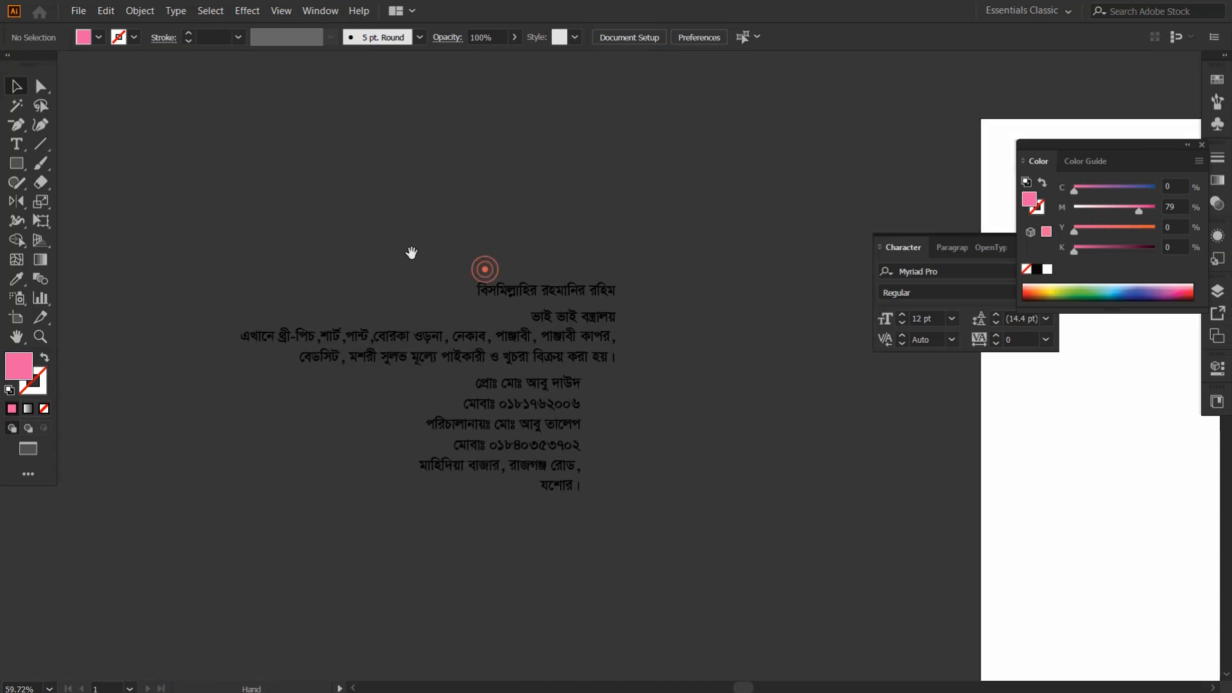
drag(305, 223, 317, 233)
click(14, 161)
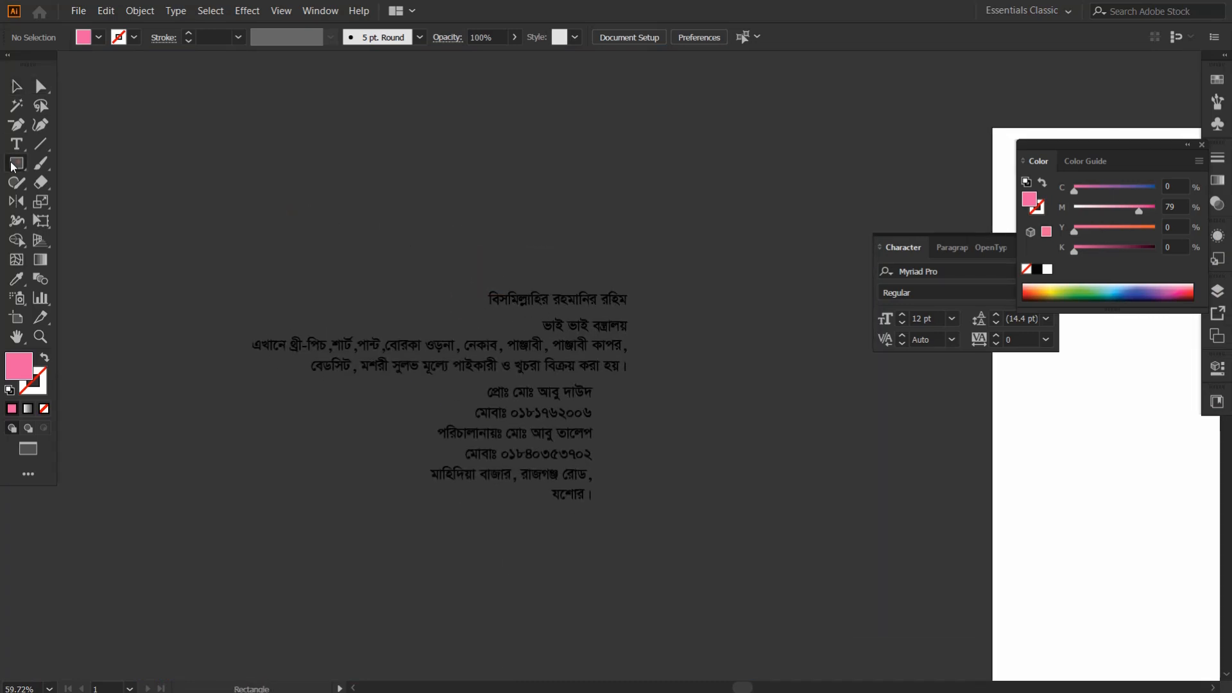
click(325, 156)
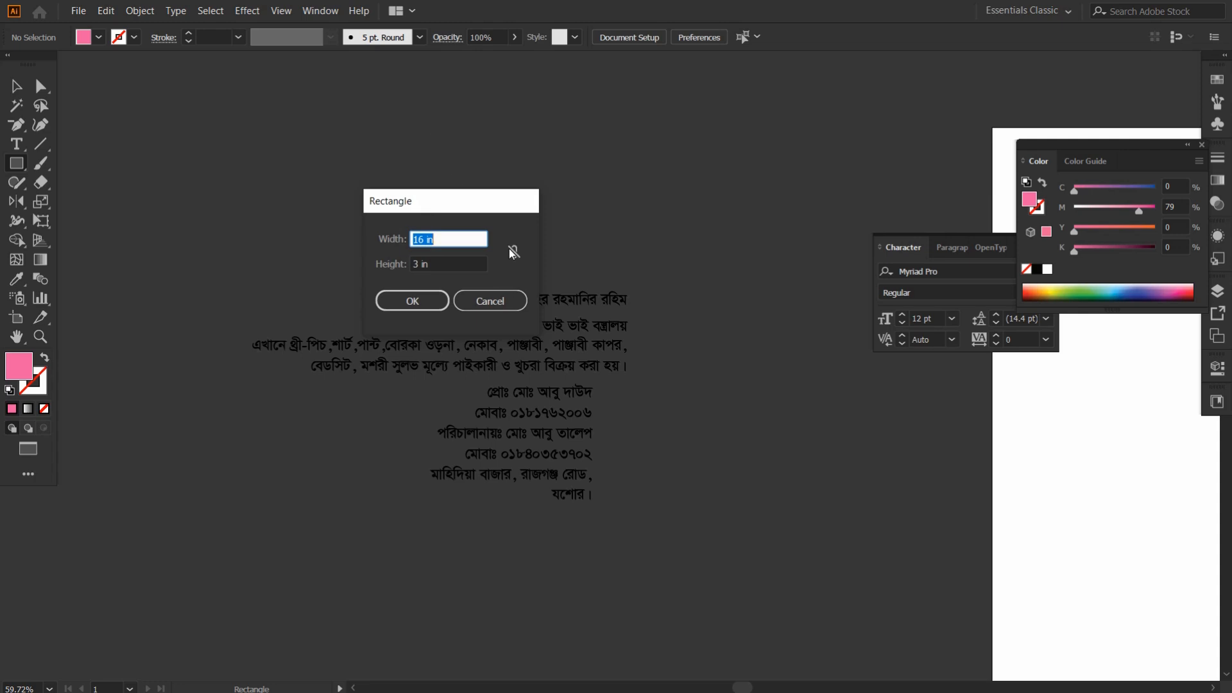
click(414, 303)
click(18, 88)
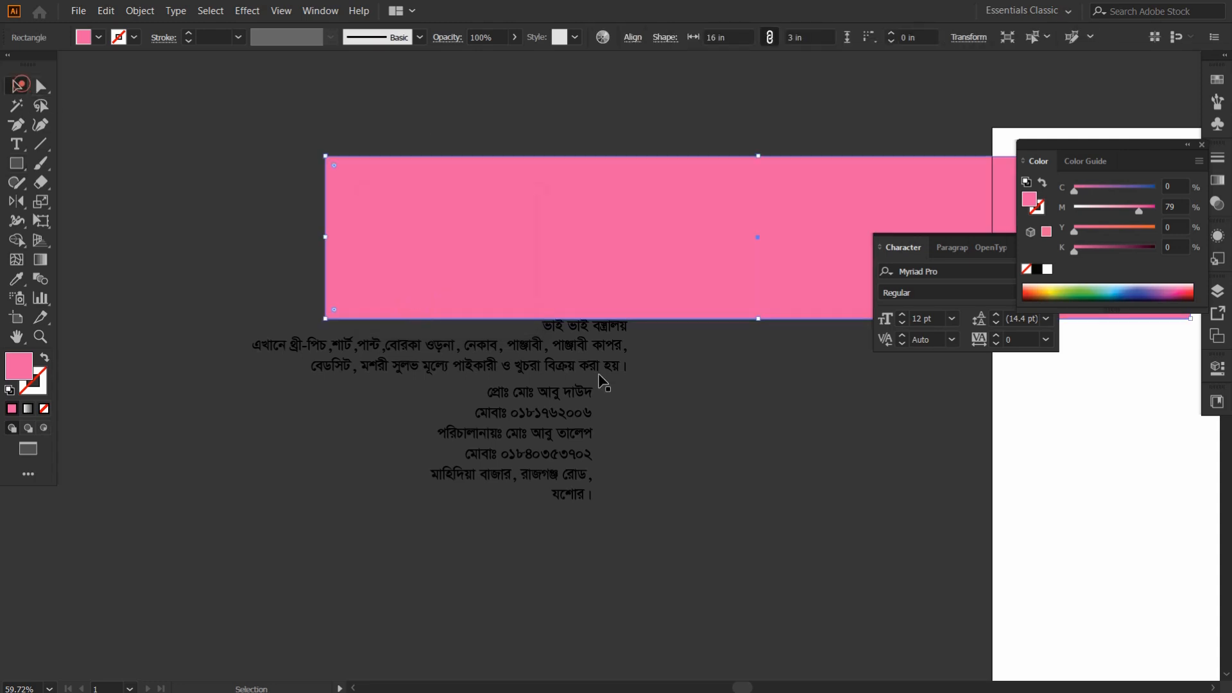
Fill the rectangle with white sampled from the artboard and move it above the Bengali text block
key(p)
key(i)
click(1006, 432)
key(a)
key(v)
drag(616, 297, 387, 213)
drag(518, 145, 514, 222)
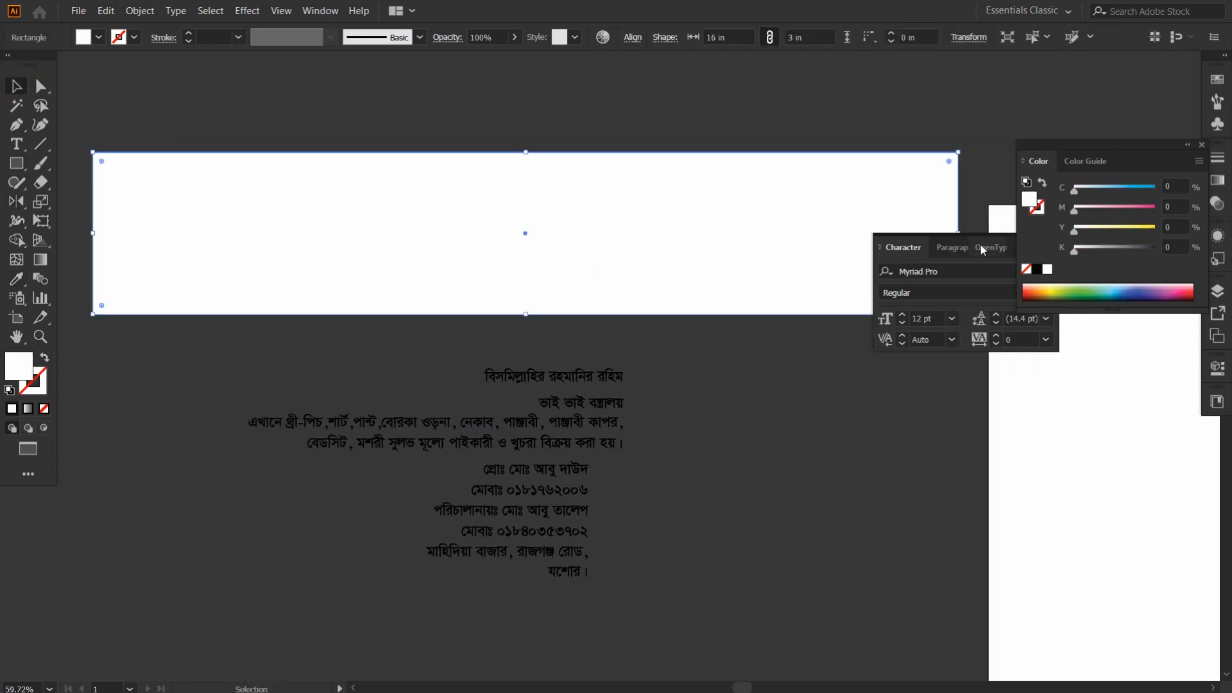
Move the Character panel clear of the white banner rectangle and deselect everything
drag(1011, 243, 1134, 403)
click(921, 357)
key(f)
key(f)
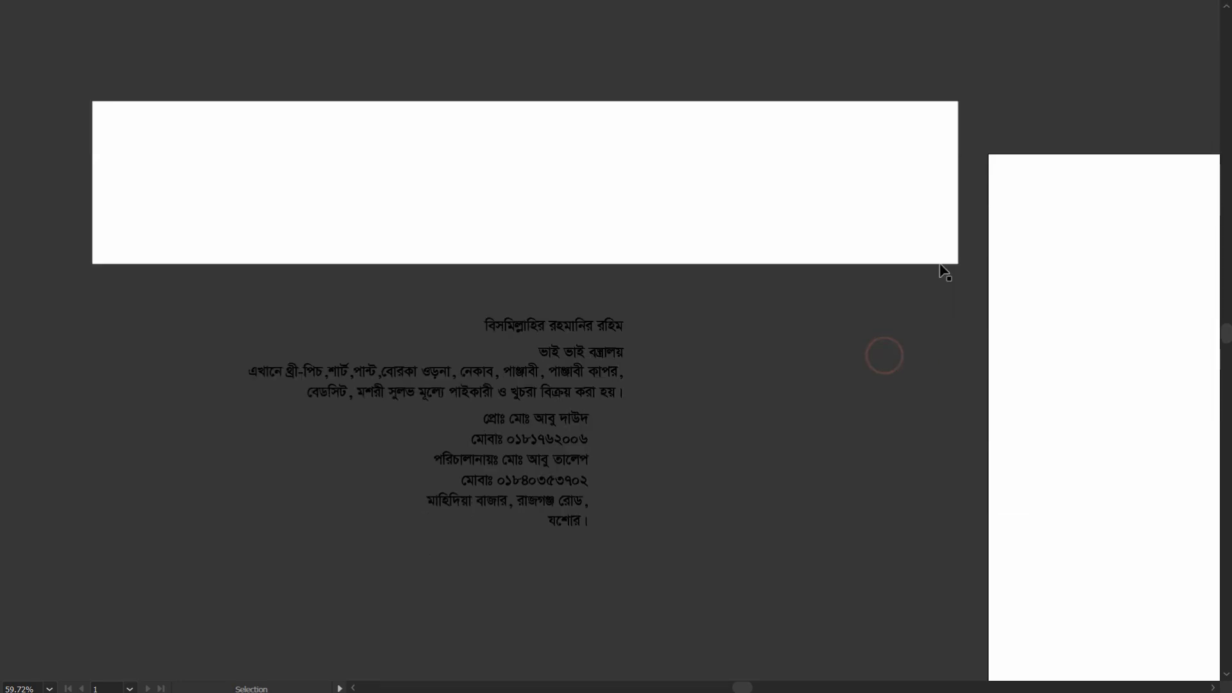
key(f)
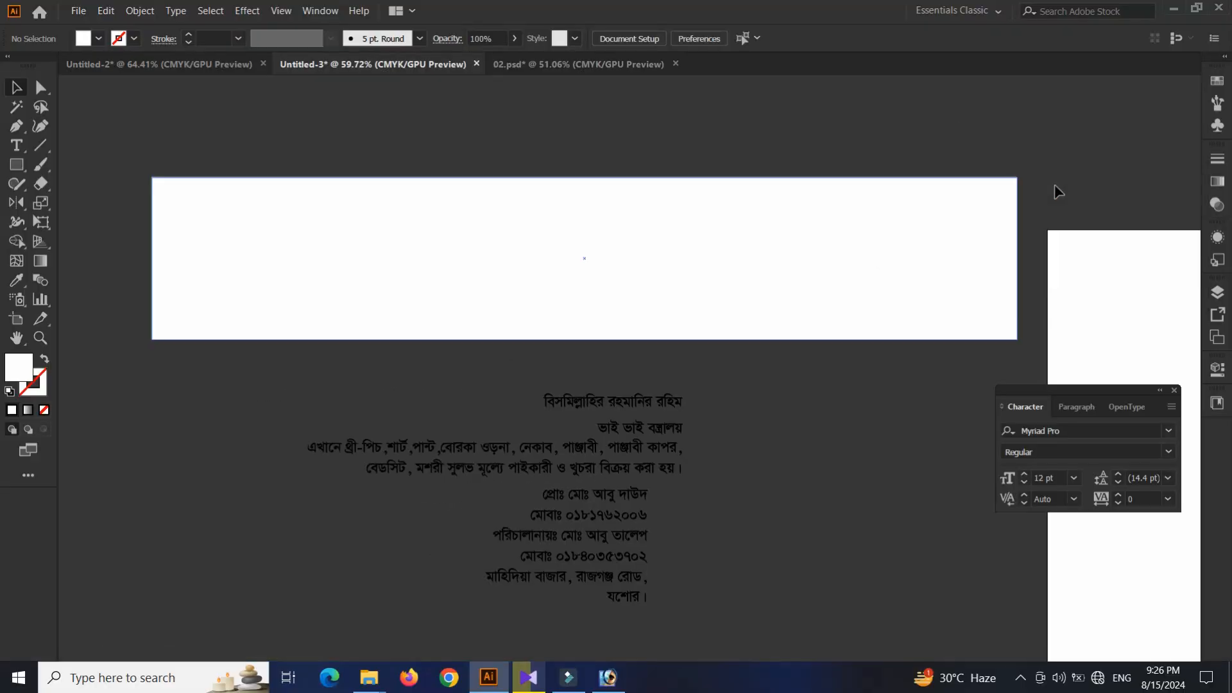
key(Tab)
drag(653, 333, 787, 360)
click(648, 269)
click(523, 346)
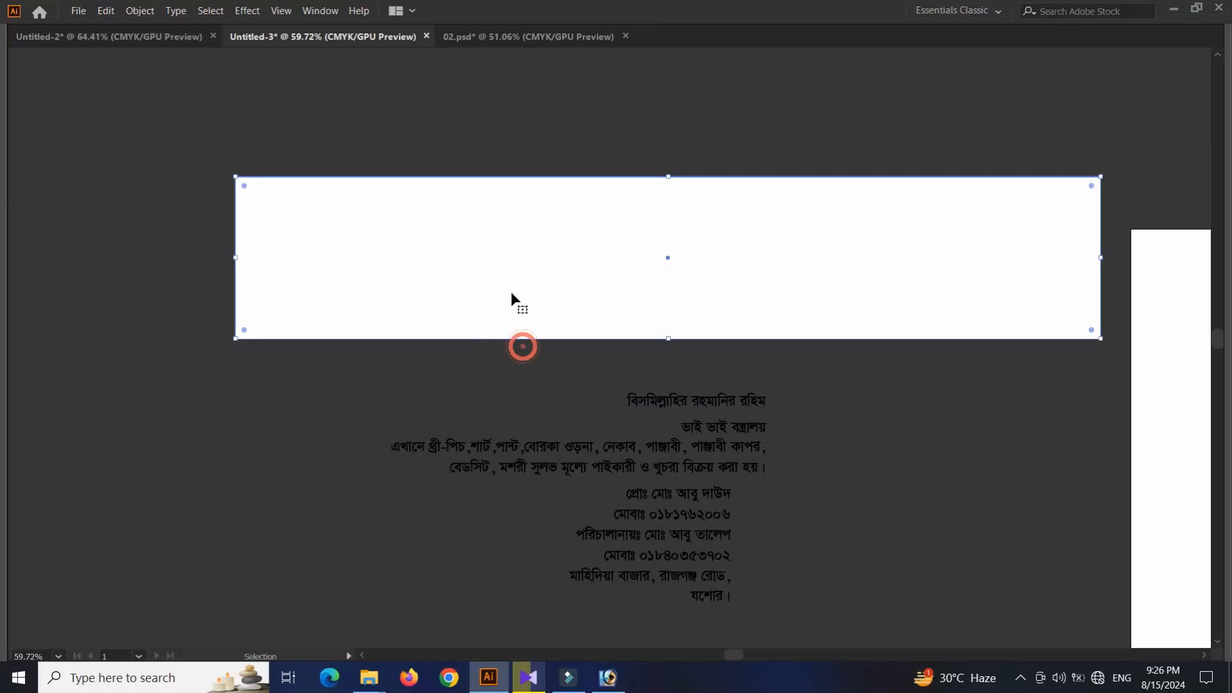
drag(606, 346, 529, 339)
click(459, 366)
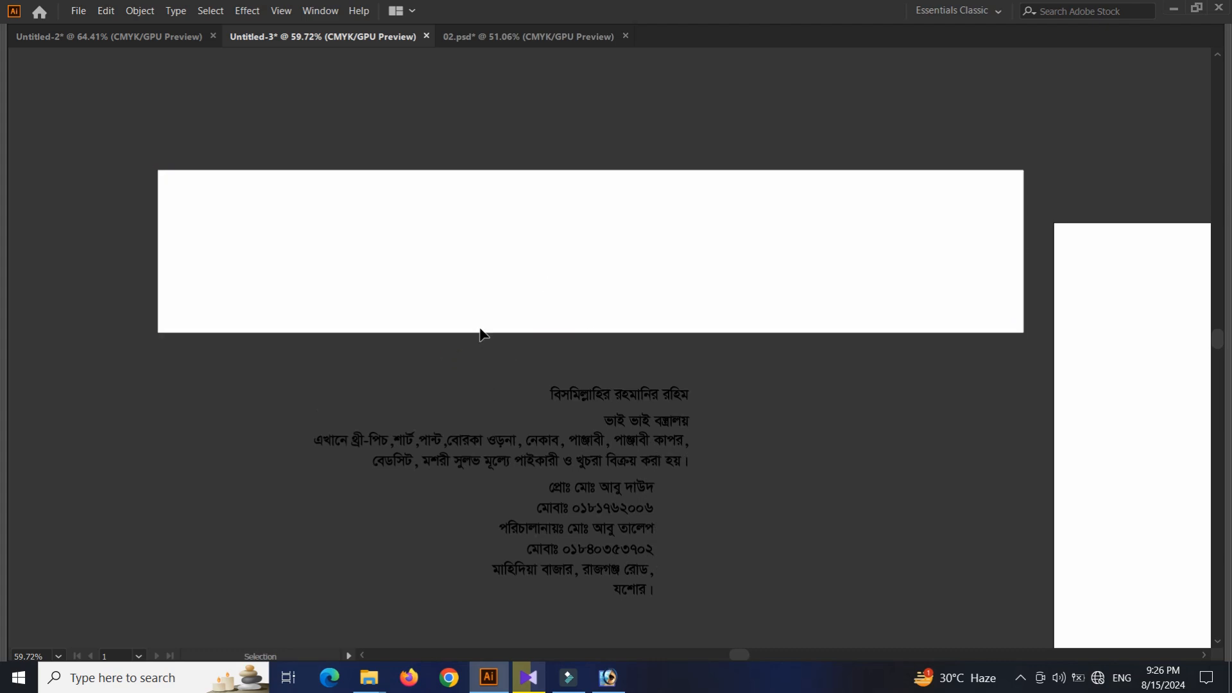
key(Tab)
click(500, 302)
drag(383, 382, 601, 549)
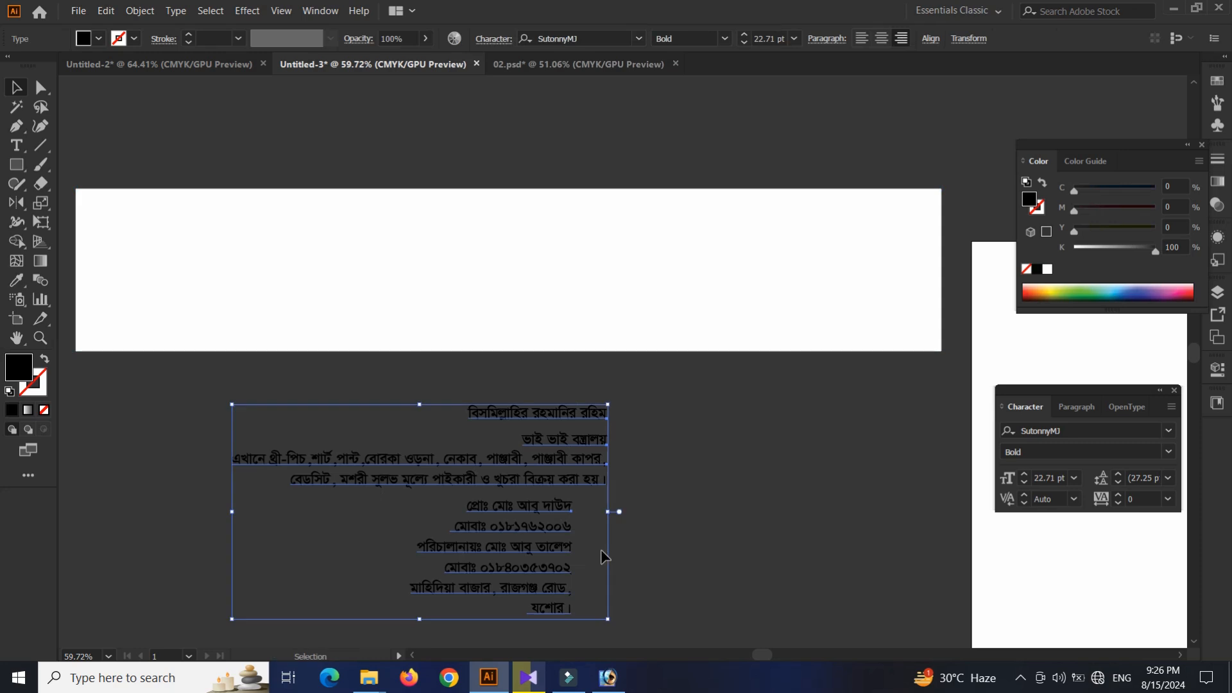
key(f)
click(674, 416)
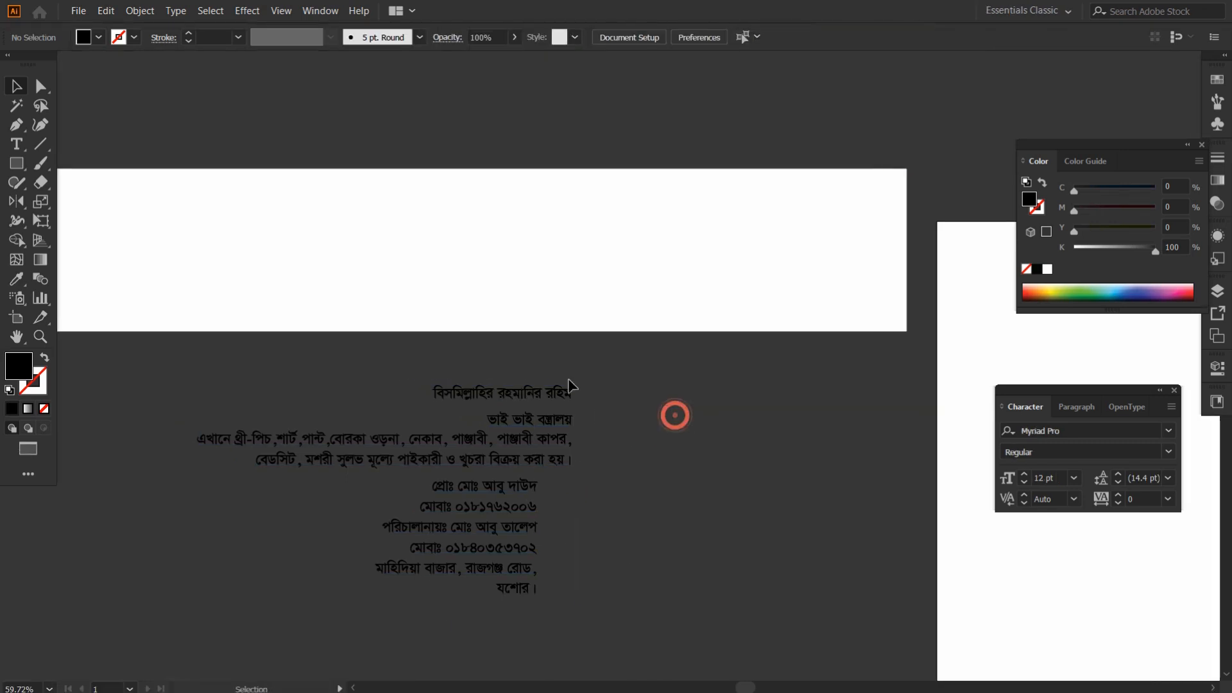
Place the "বিসমিল্লাহির রহমানির রহিম" line near the banner's top edge and align it horizontally centred with the rectangle
drag(564, 431, 523, 239)
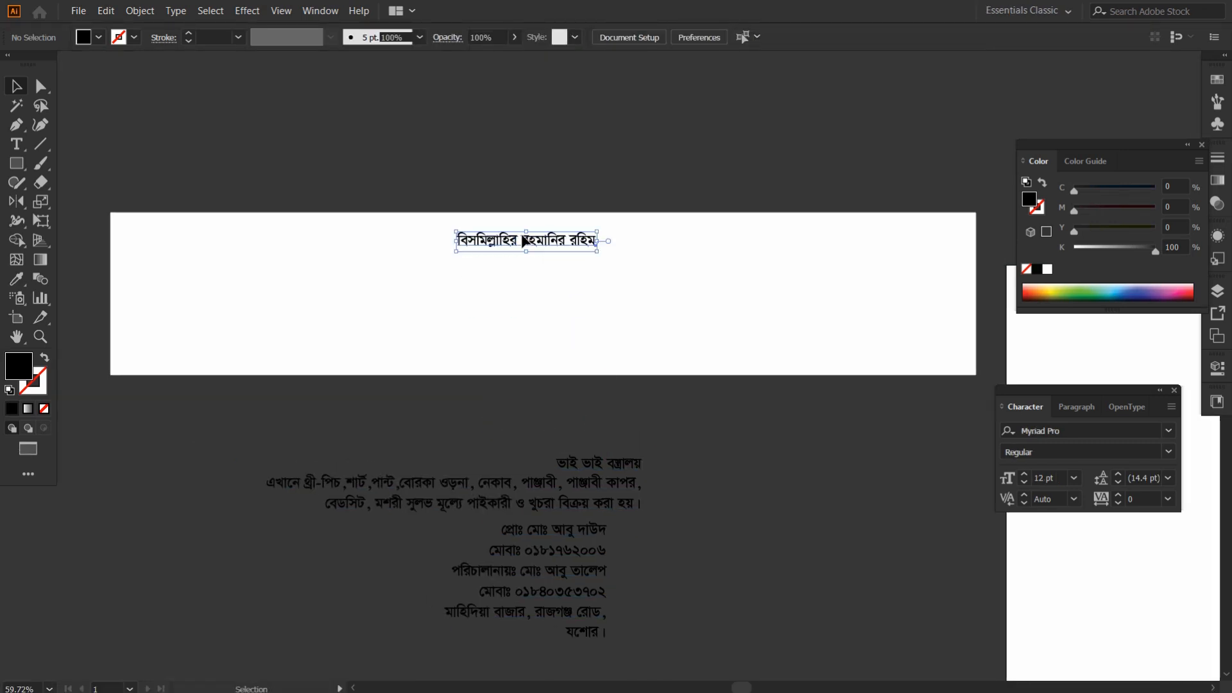
click(481, 178)
drag(447, 173, 626, 380)
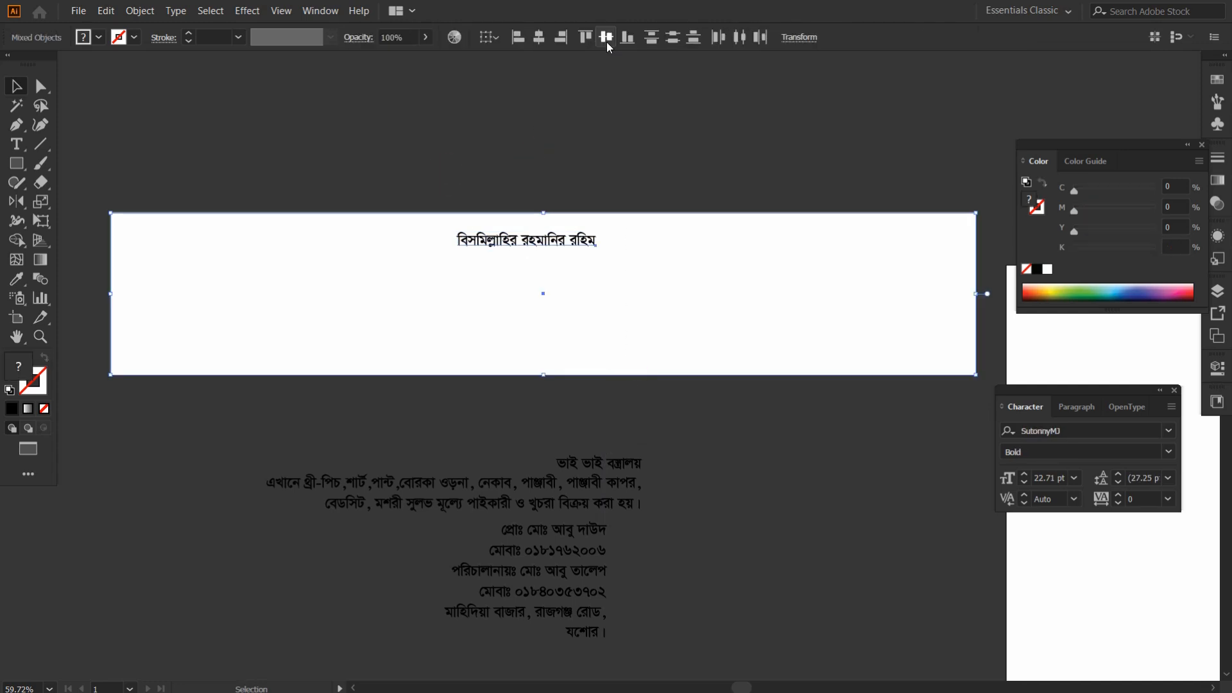
click(539, 36)
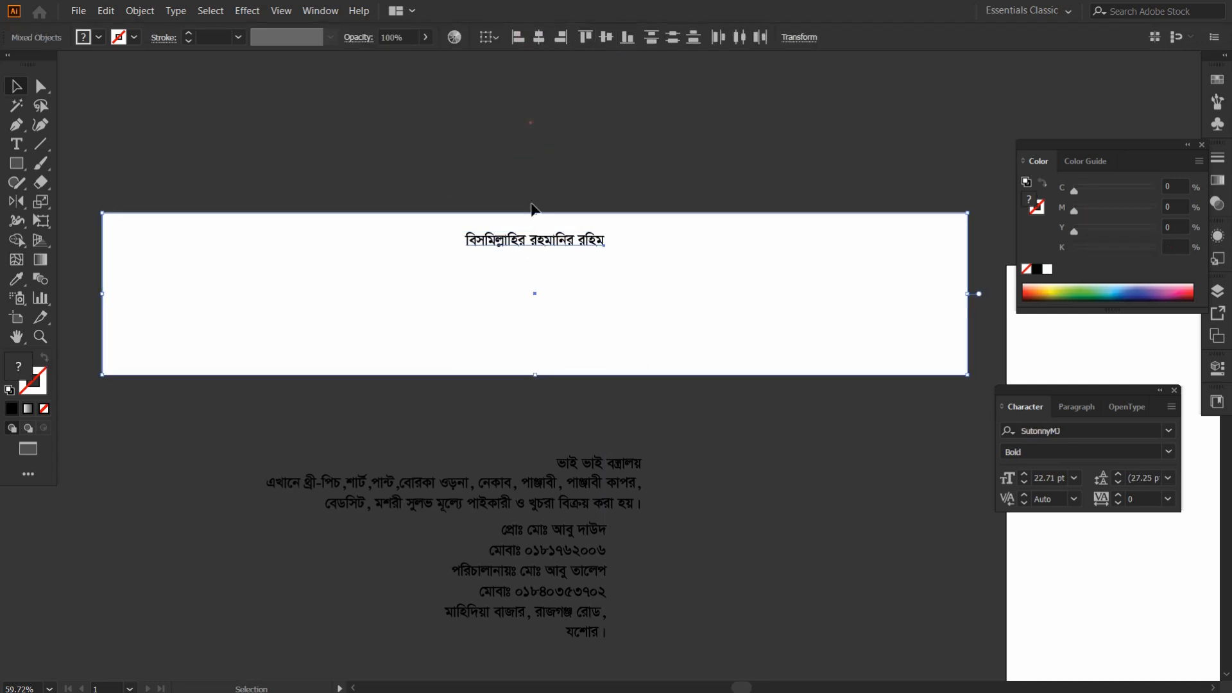
click(532, 208)
drag(534, 240, 535, 228)
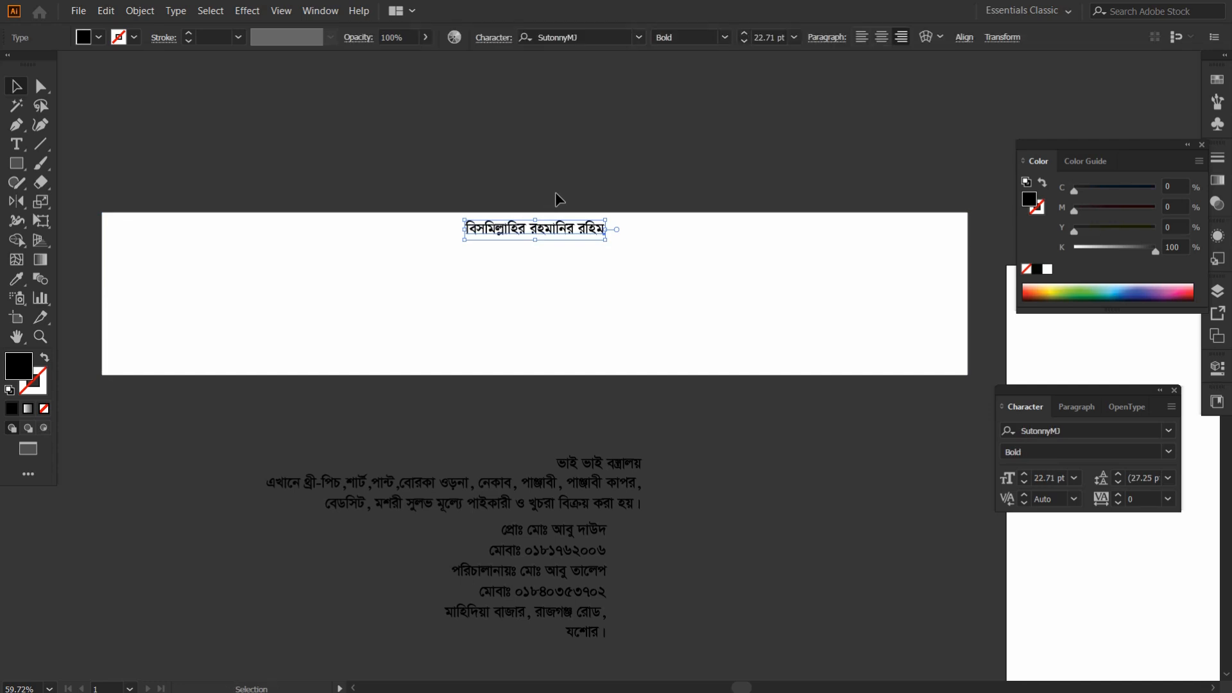
click(557, 197)
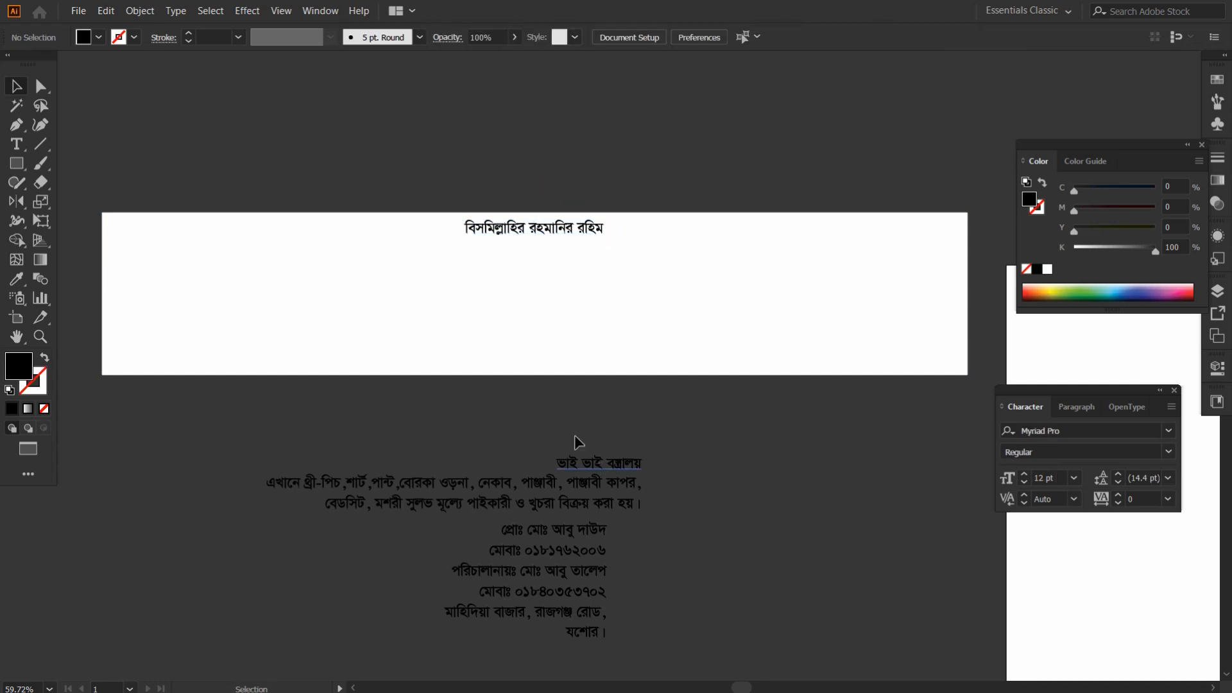
Move the shop name "ভাই ভাই বস্ত্রালয়" onto the banner, centre-align its paragraph and scale it up to about 124 pt
drag(577, 460, 581, 311)
key(s)
drag(627, 267, 665, 264)
key(ctrl+shift+c)
drag(757, 230, 890, 133)
drag(824, 200, 879, 161)
key(v)
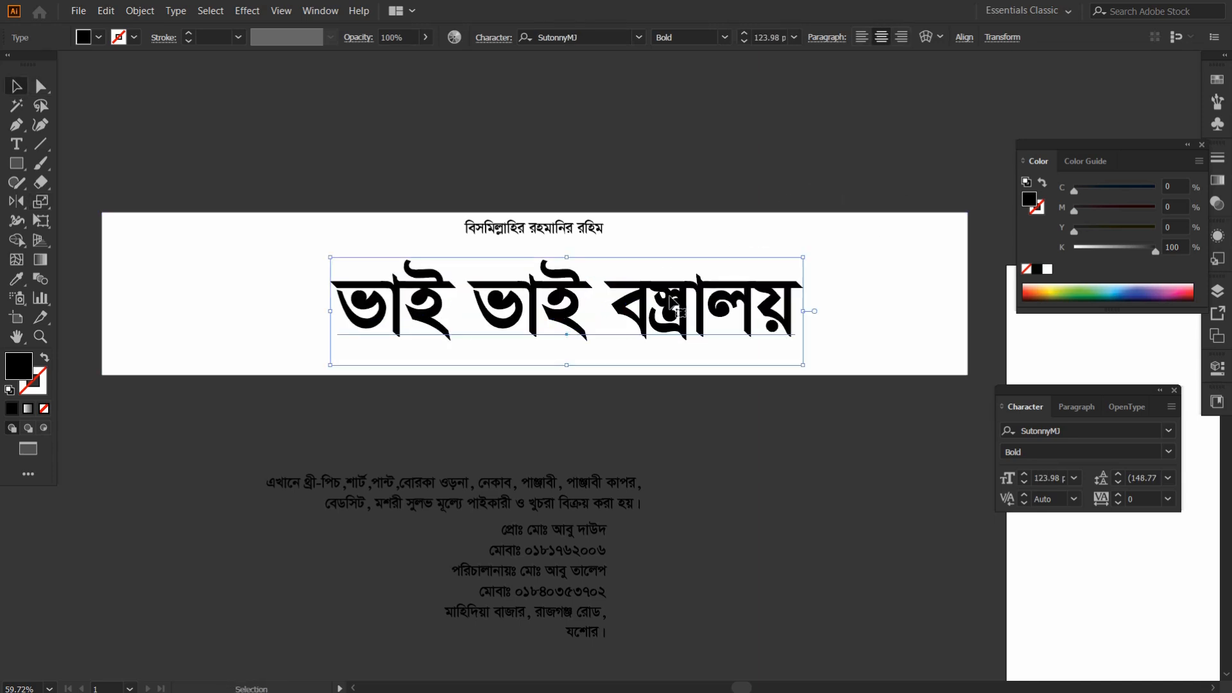
Enlarge the shop name further and position it centred beneath the opening line, filling most of the banner's height
drag(712, 302, 684, 297)
key(s)
drag(811, 160, 841, 145)
key(a)
key(s)
key(v)
drag(667, 284, 665, 278)
key(Down)
key(Down)
key(Down)
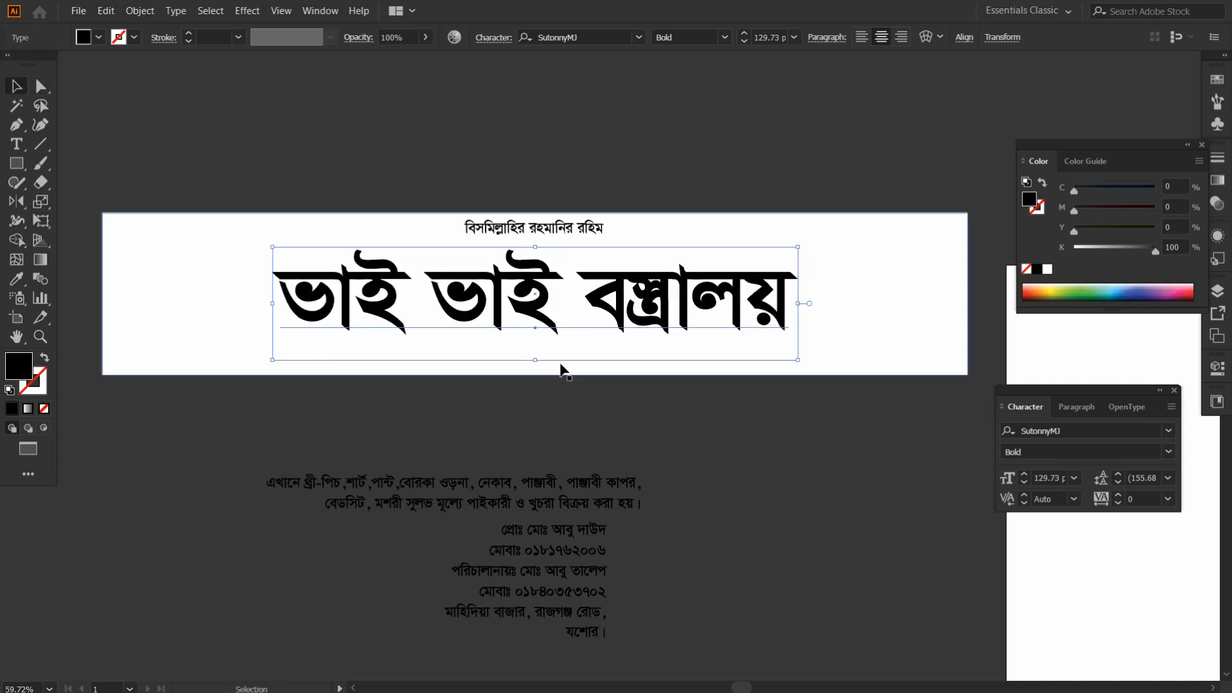
drag(535, 360, 535, 370)
click(503, 429)
Join the two lines of the product description into one line and place it along the banner's bottom edge
drag(472, 481, 492, 424)
click(342, 447)
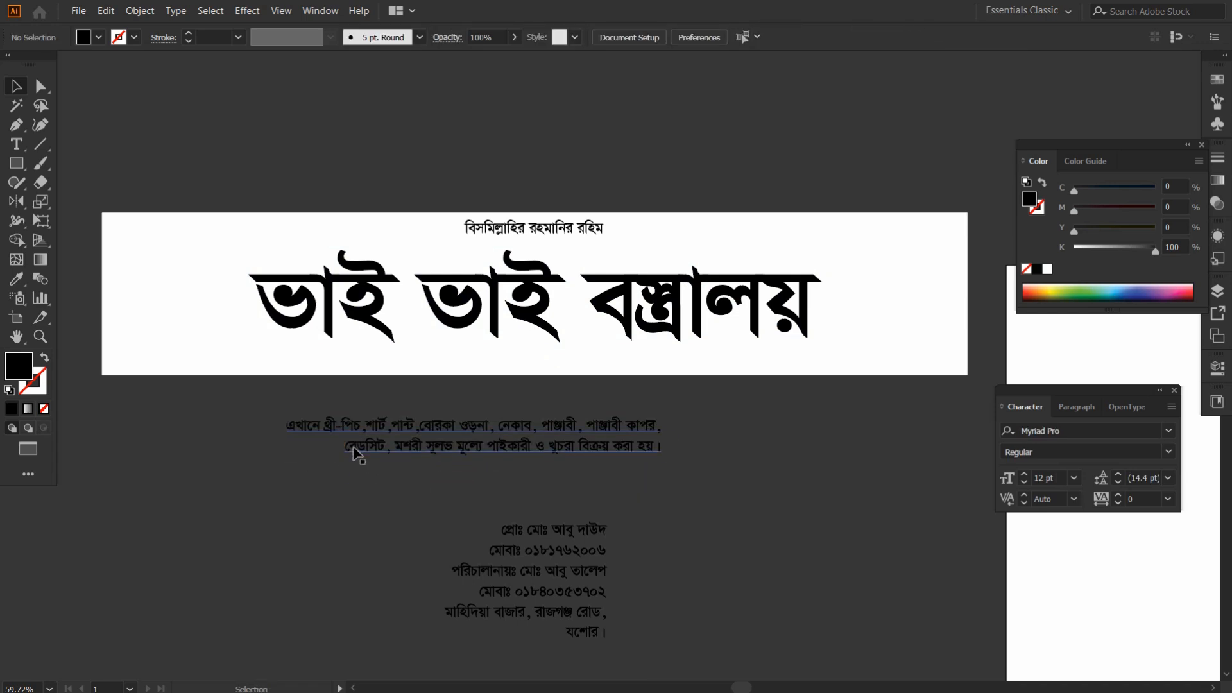
double_click(352, 448)
click(347, 447)
key(BackSpace)
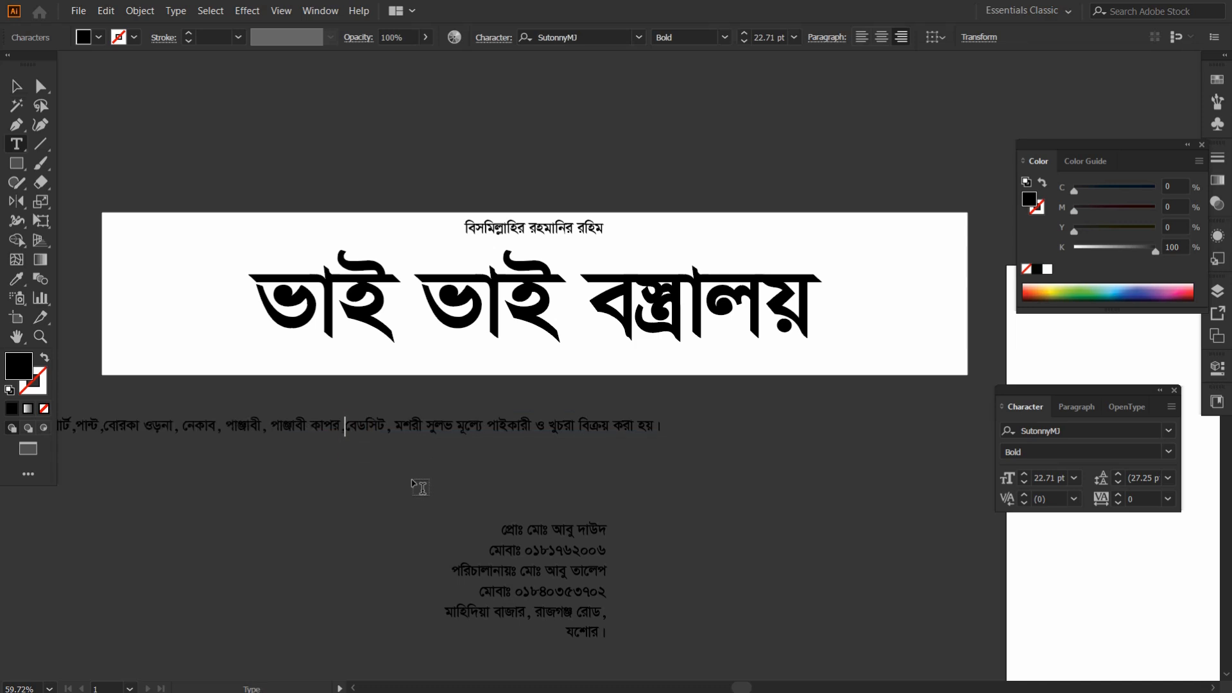
key(Escape)
drag(449, 434, 676, 375)
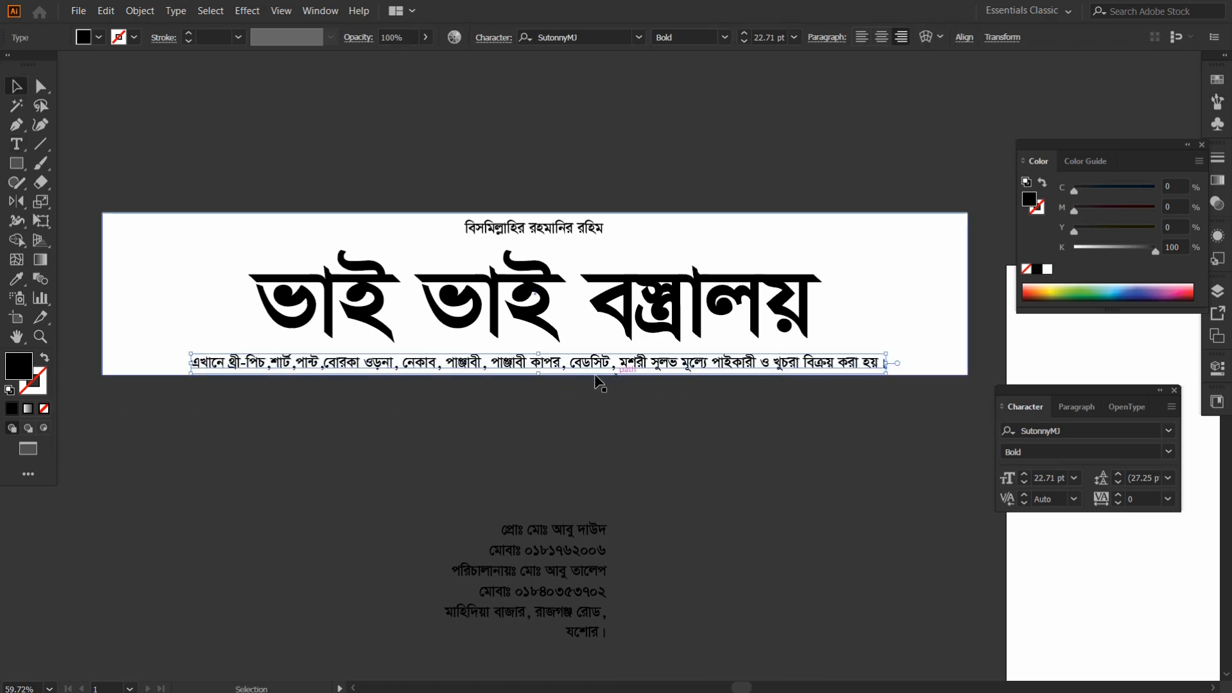
Break the product description into two lines before "বেডসিট" and centre-align its paragraph
double_click(573, 364)
key(Return)
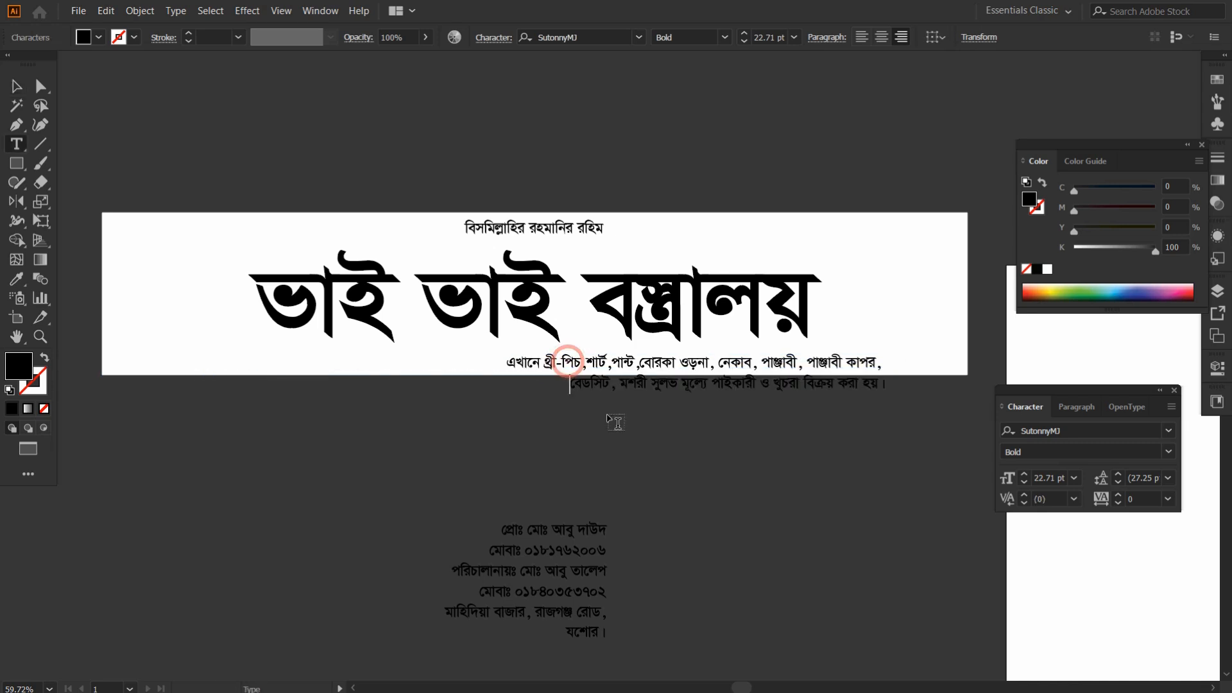
key(Escape)
drag(637, 379, 478, 358)
click(882, 37)
Raise the shop name slightly and position the two-line product description centred beneath it, inside the banner
click(684, 289)
drag(656, 347, 478, 366)
click(654, 363)
key(Down)
key(Down)
key(Left)
key(Left)
key(Left)
key(Left)
key(Left)
key(Left)
key(Left)
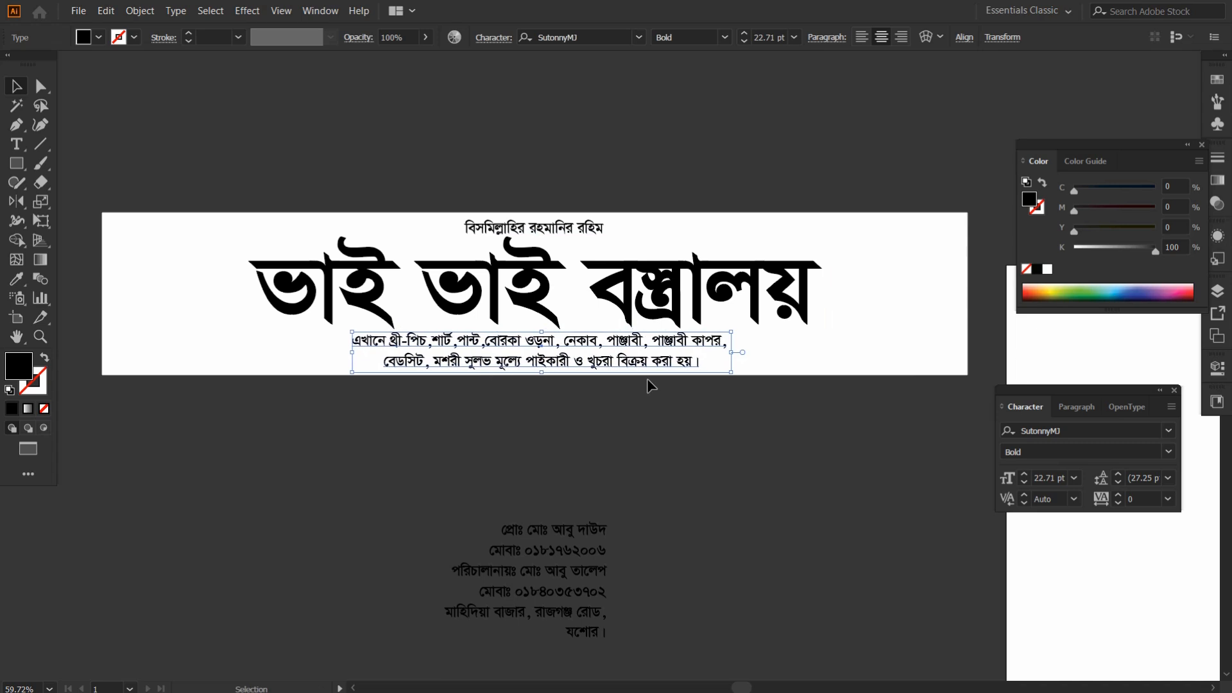
click(605, 392)
Scale the shop name down slightly to 141.48 pt
click(667, 286)
key(s)
drag(805, 186, 792, 185)
key(a)
key(v)
Nudge the shop name and the product description left together to centre them on the banner
shift+click(617, 362)
key(Left)
key(Left)
key(Left)
key(Left)
key(Left)
key(Left)
key(Left)
key(Left)
click(235, 396)
drag(313, 388, 371, 379)
click(497, 360)
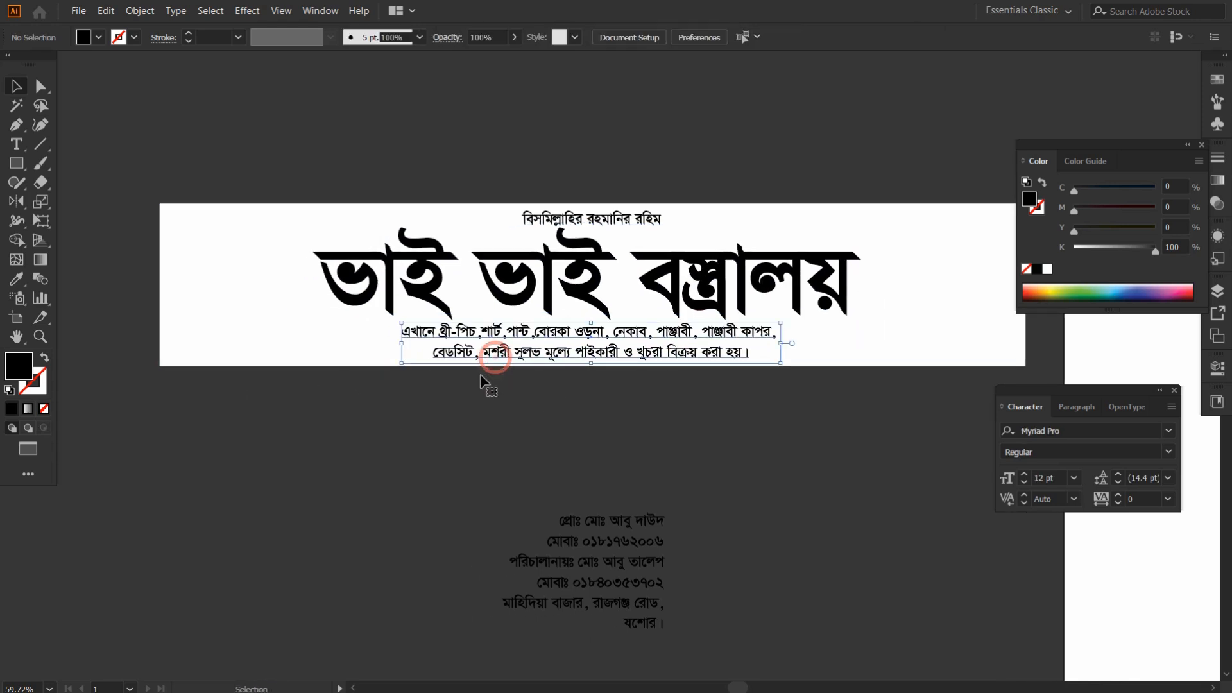
click(436, 394)
Fill the shop name with pure red (C 0, M 100, Y 100, K 0)
click(400, 254)
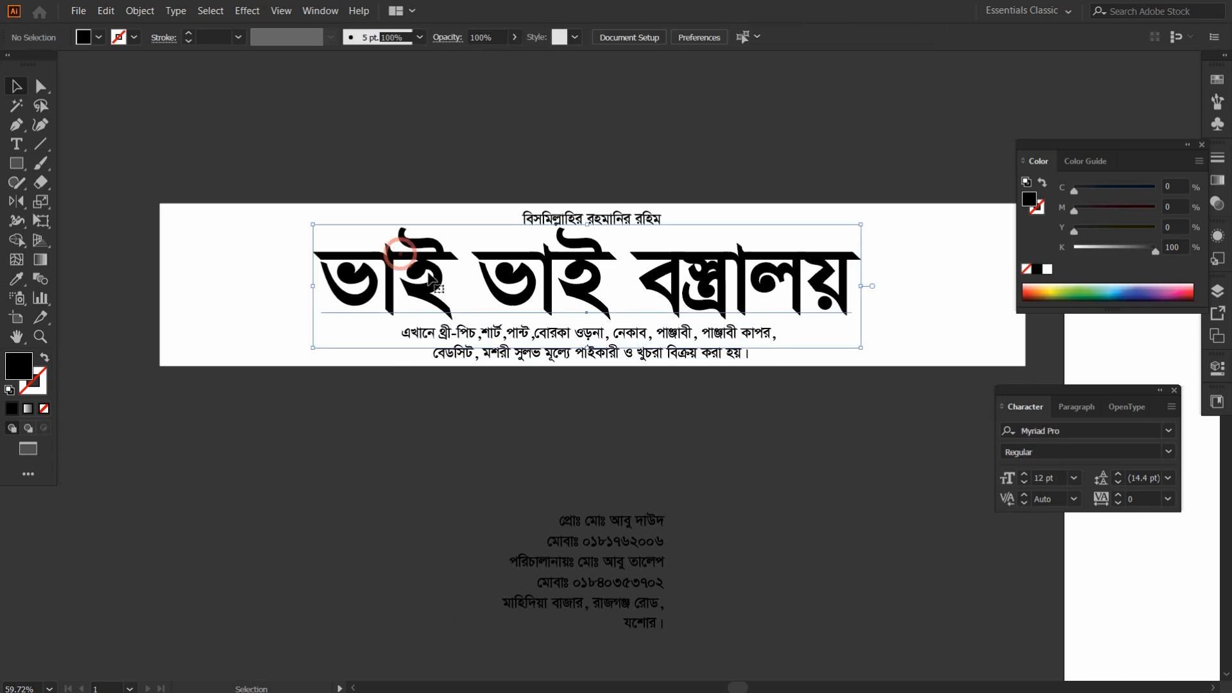
click(98, 36)
click(55, 65)
click(394, 153)
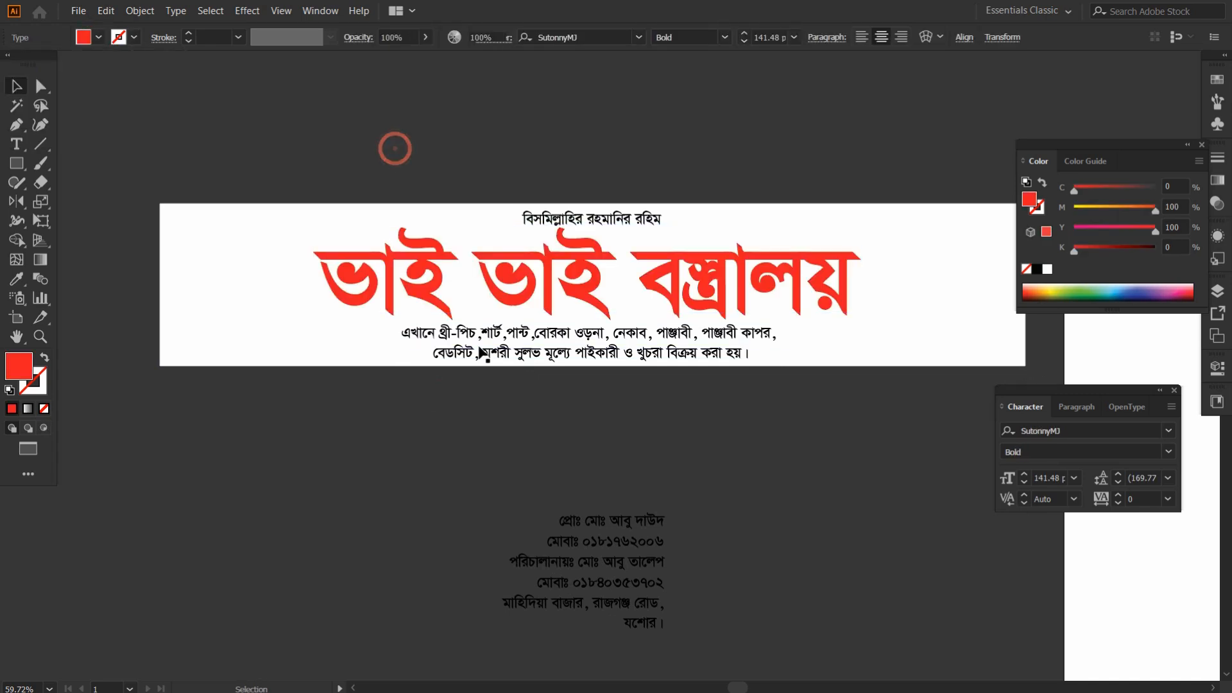
click(427, 277)
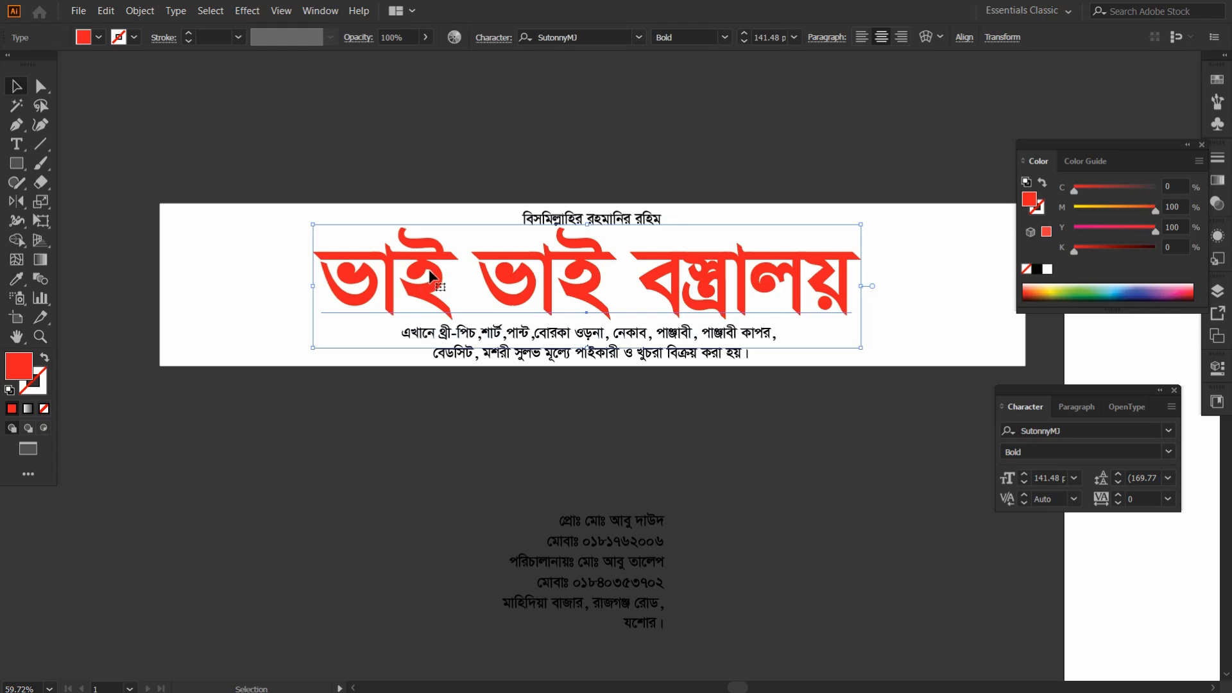
key(a)
key(v)
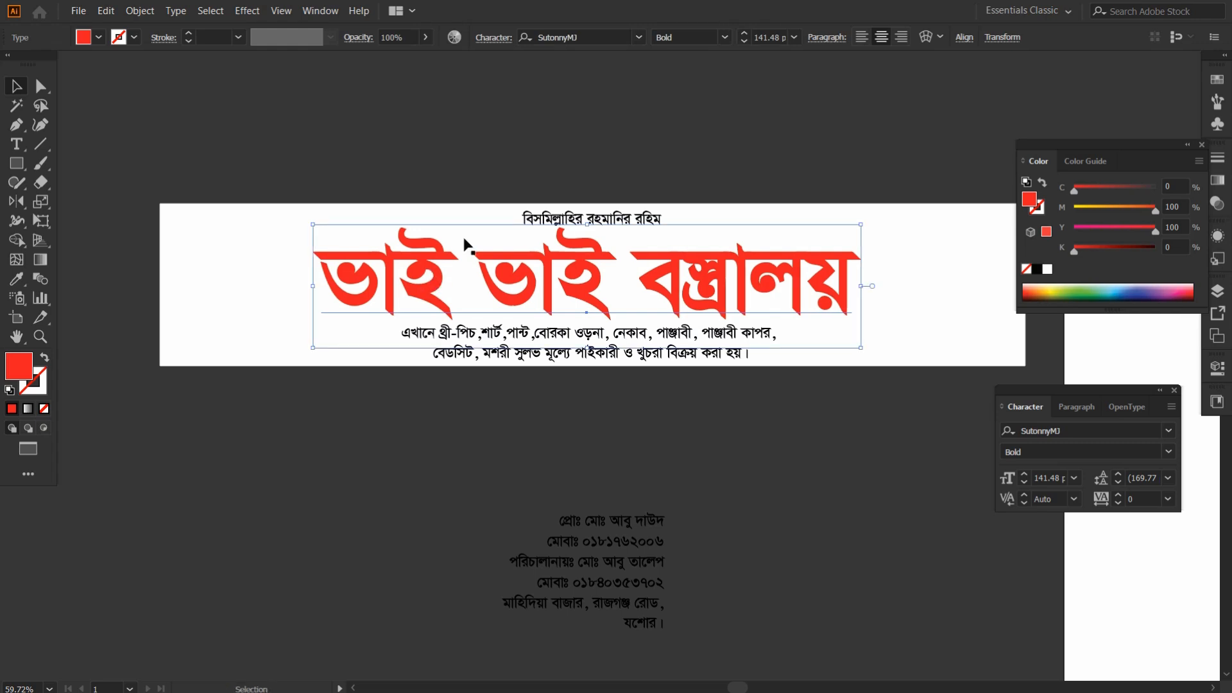
key(alt+c)
key(s)
key(d)
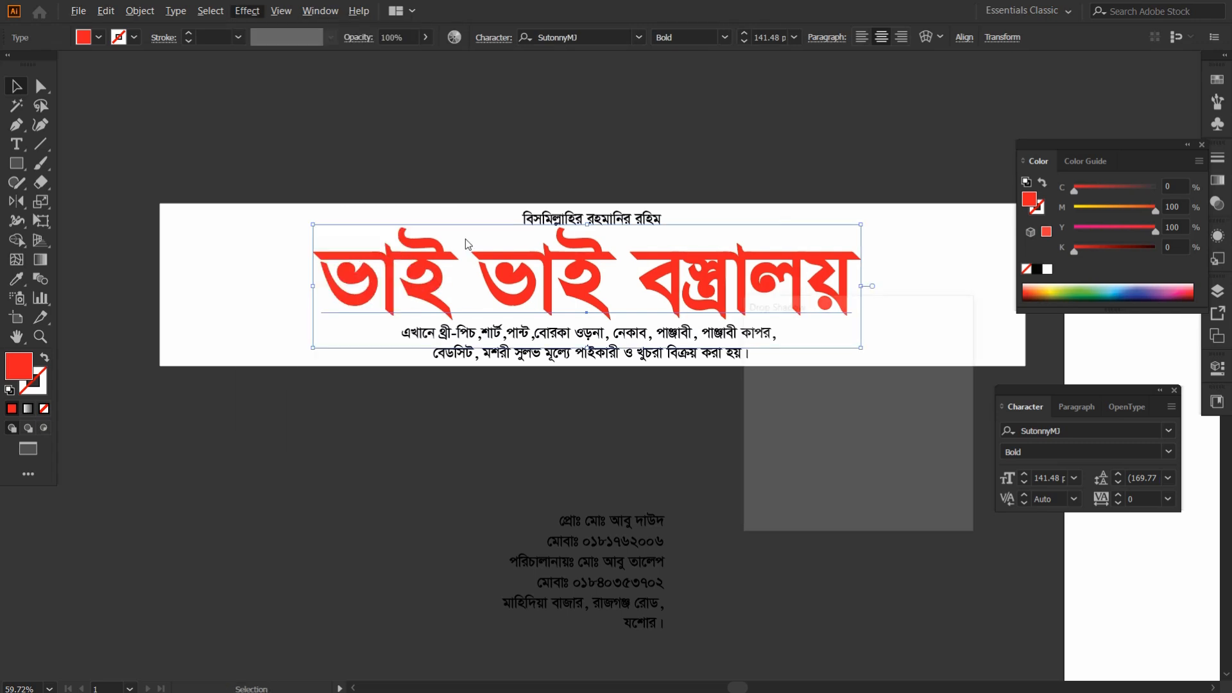
click(758, 502)
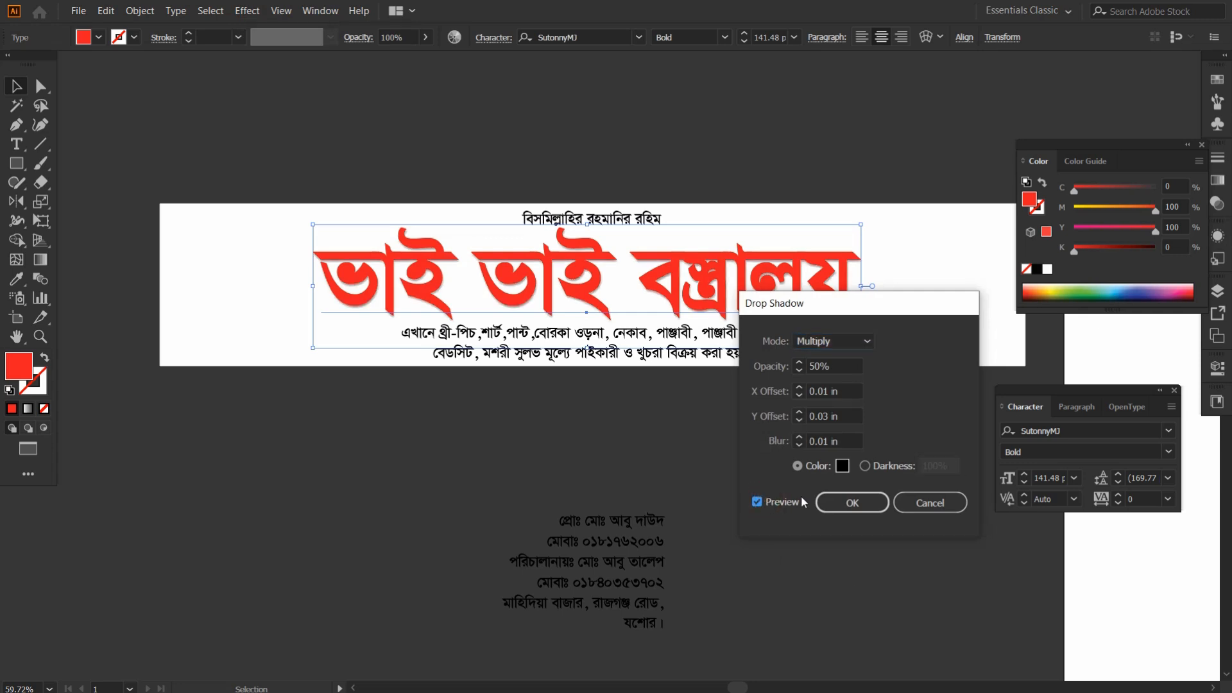
click(799, 438)
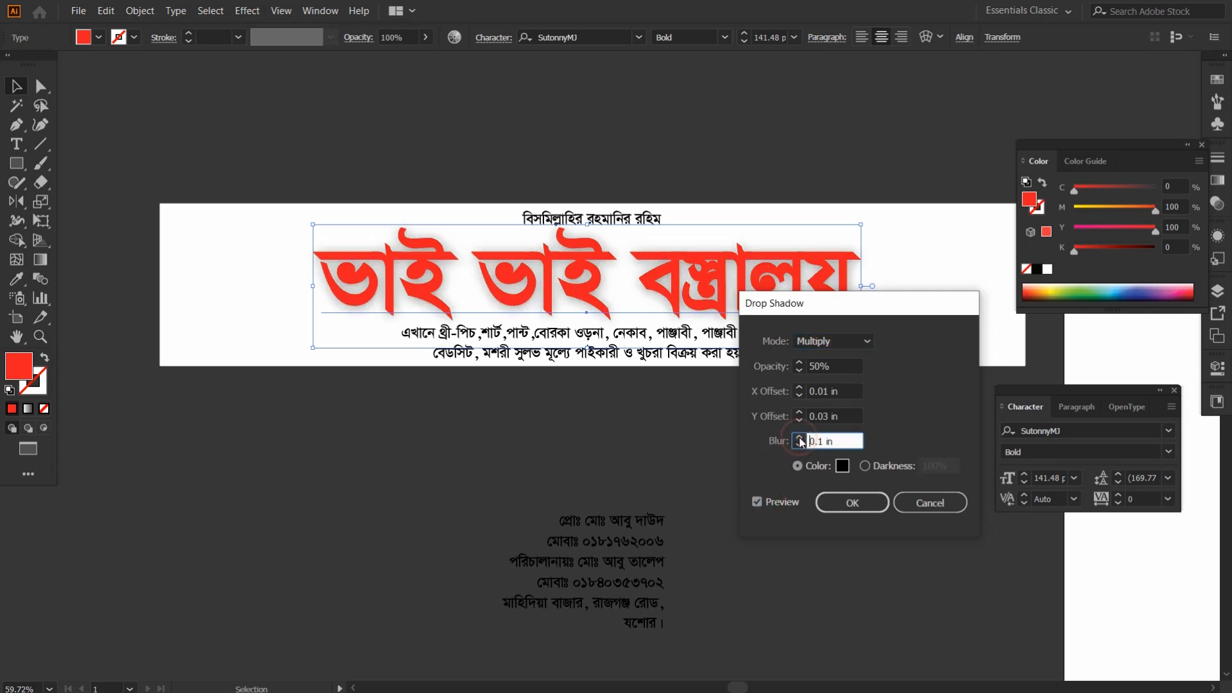
click(801, 443)
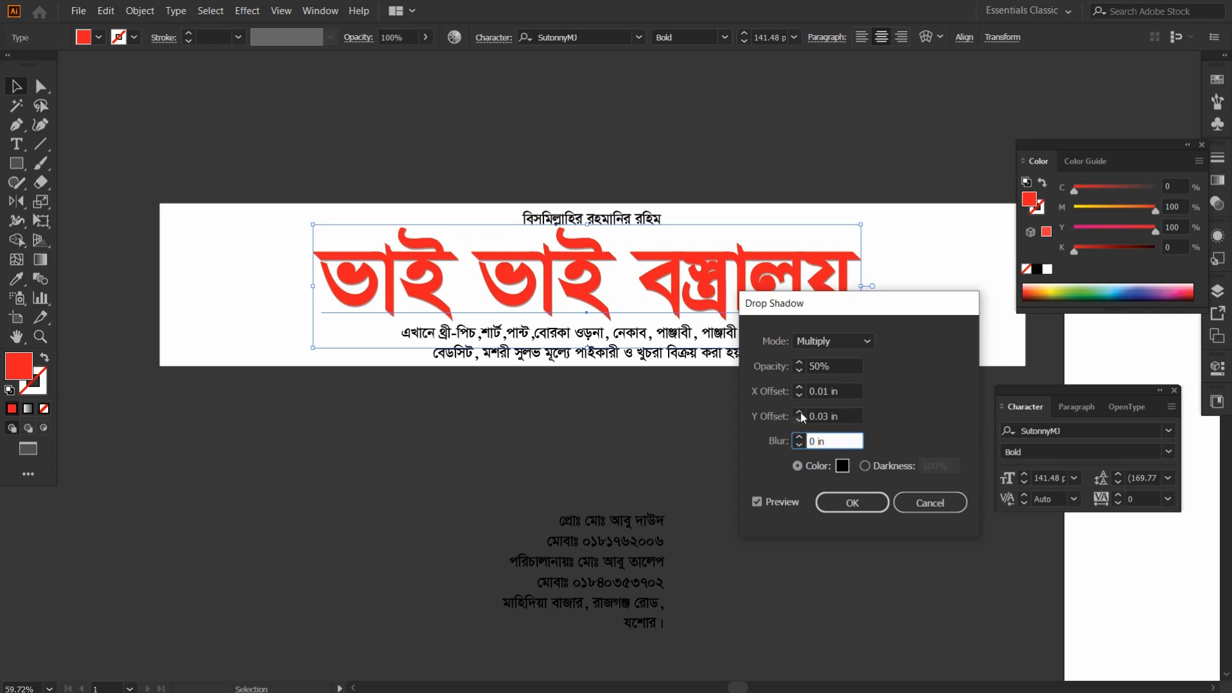
click(798, 413)
click(934, 503)
click(470, 154)
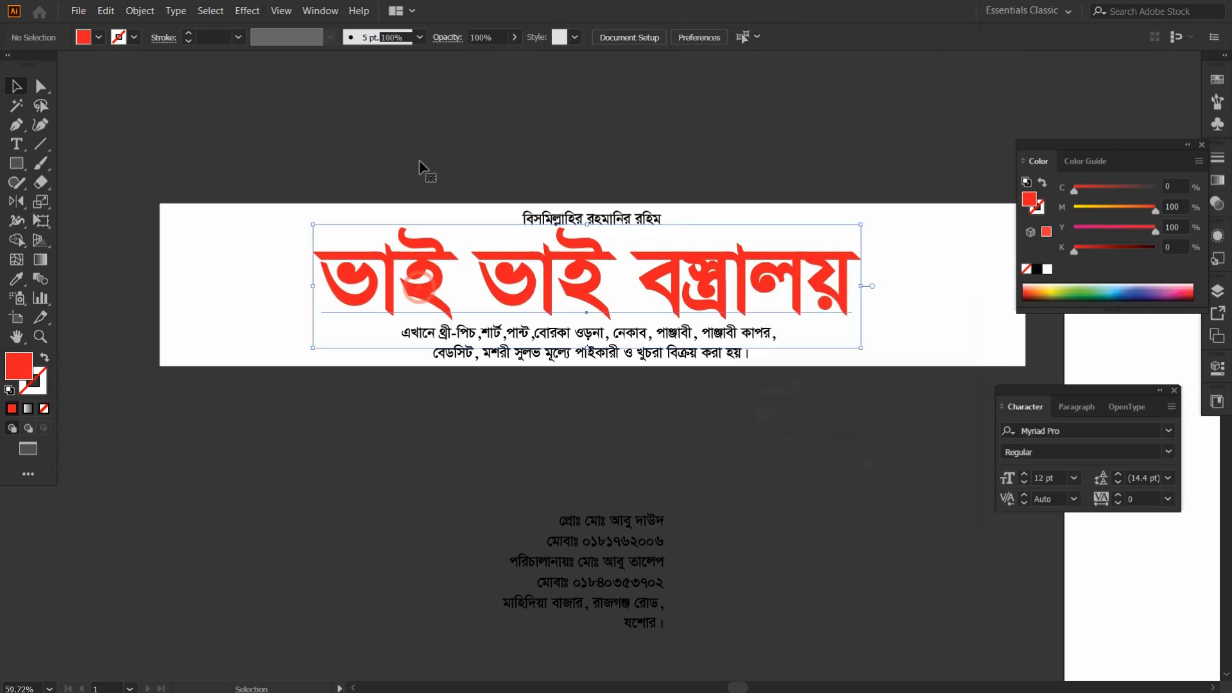
Show the rulers and switch the ruler units to millimetres
right_click(383, 152)
click(441, 236)
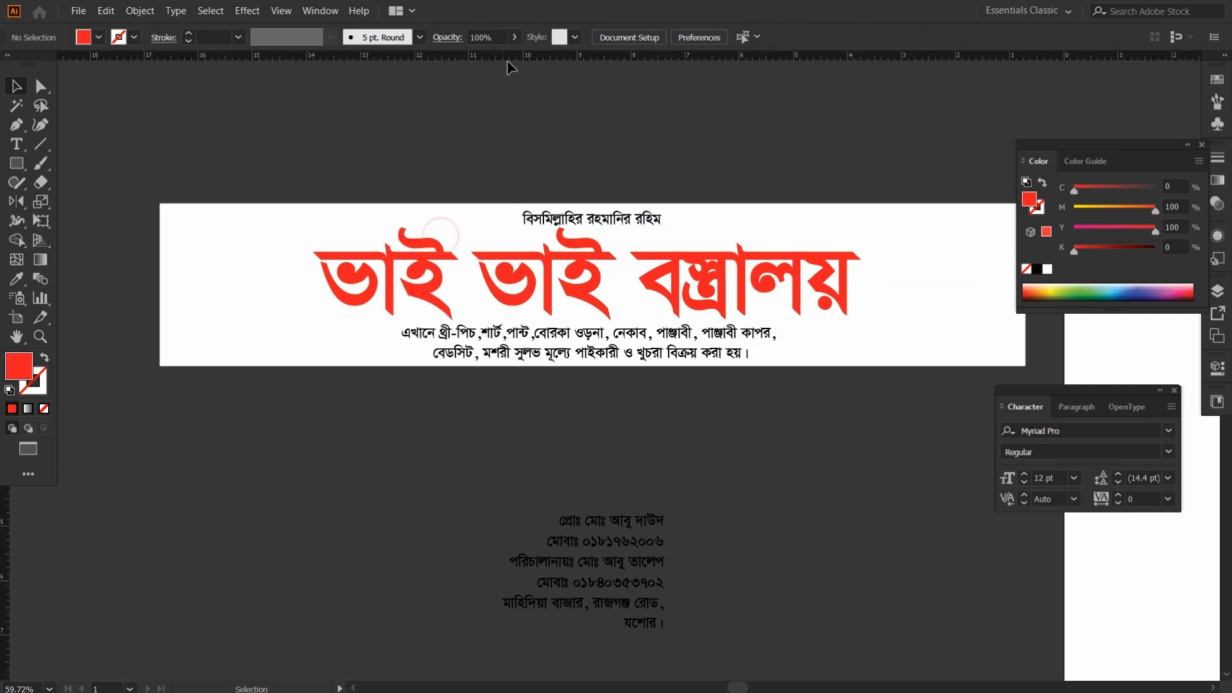
right_click(507, 61)
click(557, 115)
Apply a Multiply drop shadow to the shop name with 50% opacity, 1 mm X offset, 2 mm Y offset and 0.35 mm blur
click(396, 295)
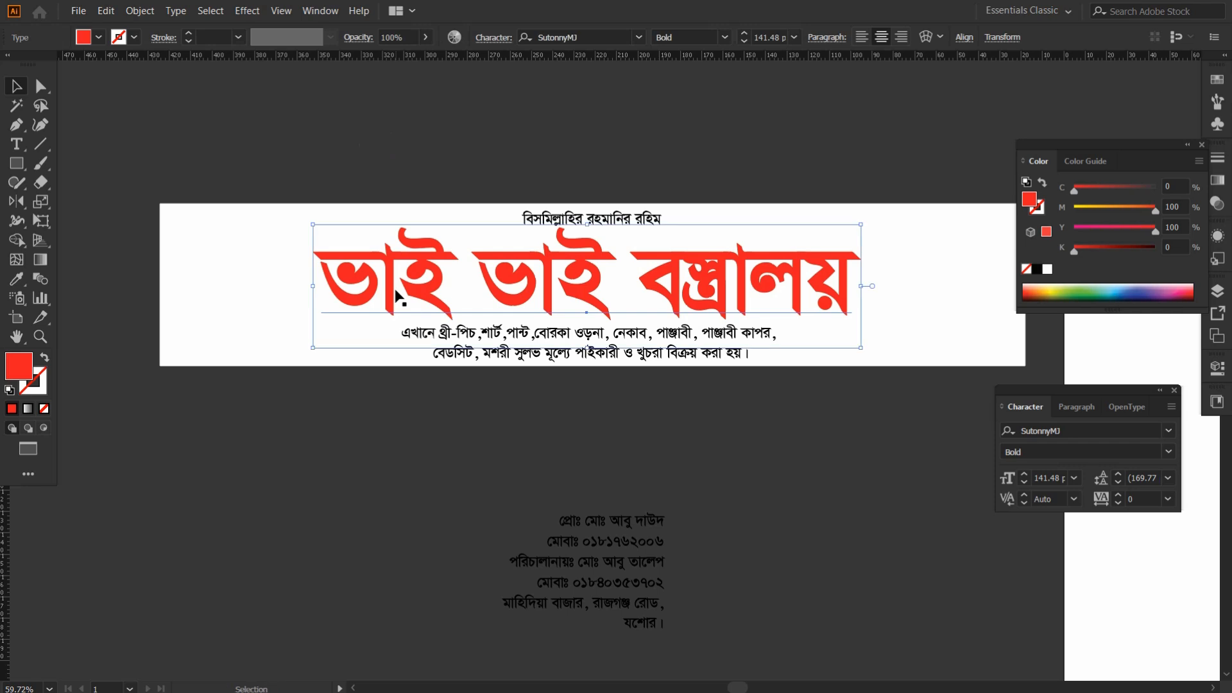
click(778, 502)
click(800, 412)
click(799, 413)
click(799, 388)
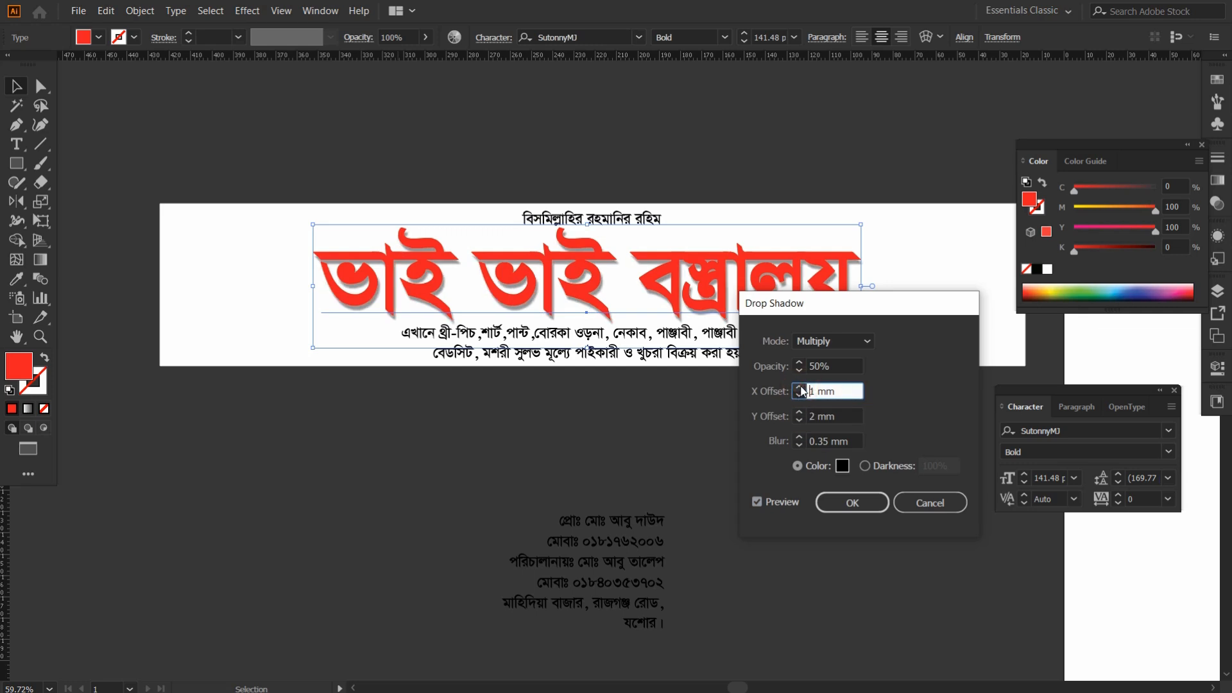
click(841, 497)
click(303, 449)
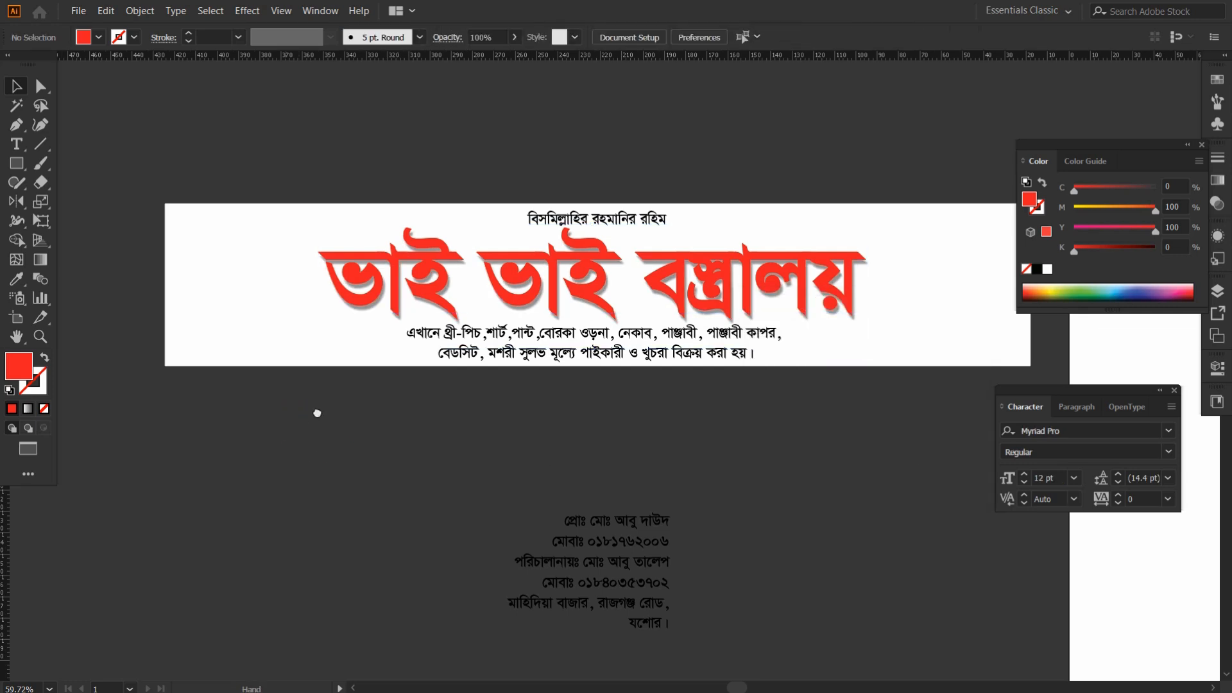
Draw a closed red panel with the Pen tool over the banner's left end, with its inner edge bulging toward the shop name
drag(315, 412, 362, 412)
click(26, 164)
click(16, 125)
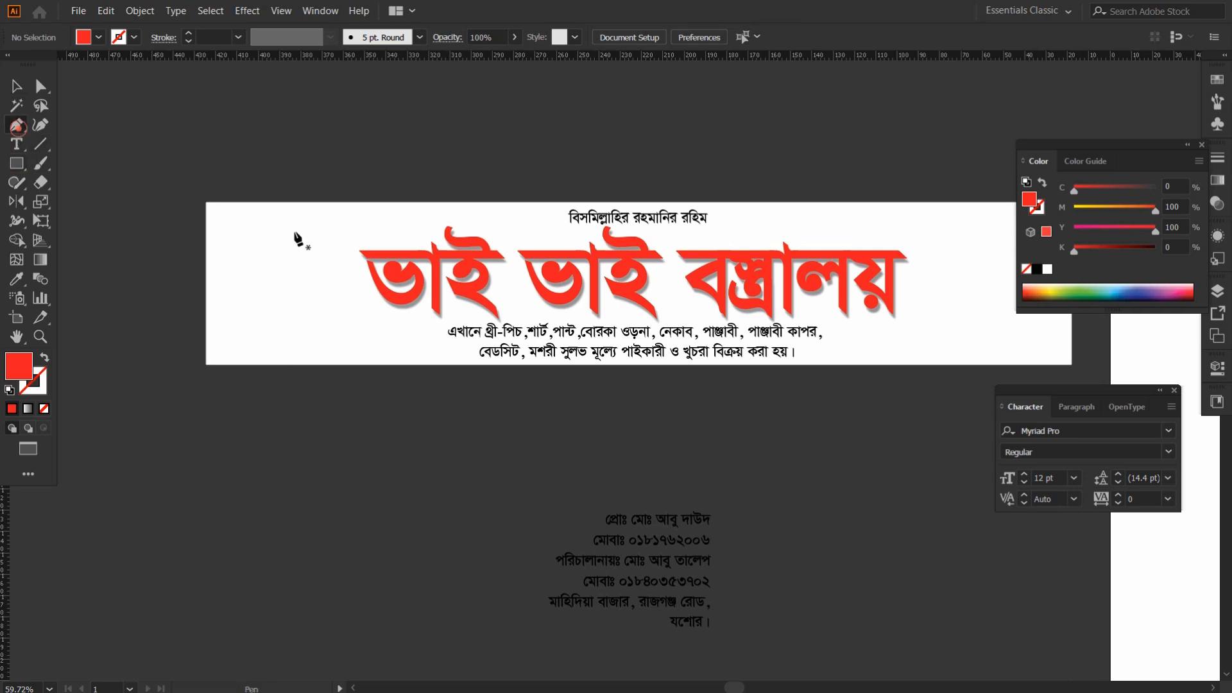
click(329, 203)
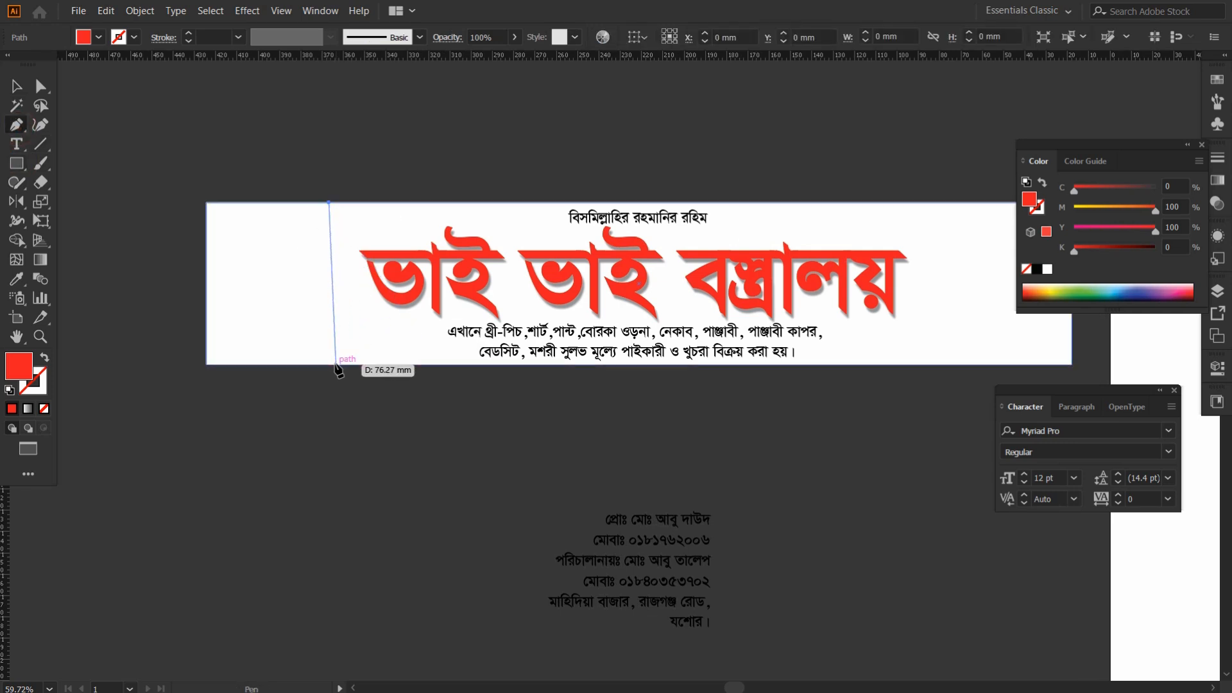
drag(329, 365, 250, 452)
drag(329, 366, 209, 364)
click(206, 364)
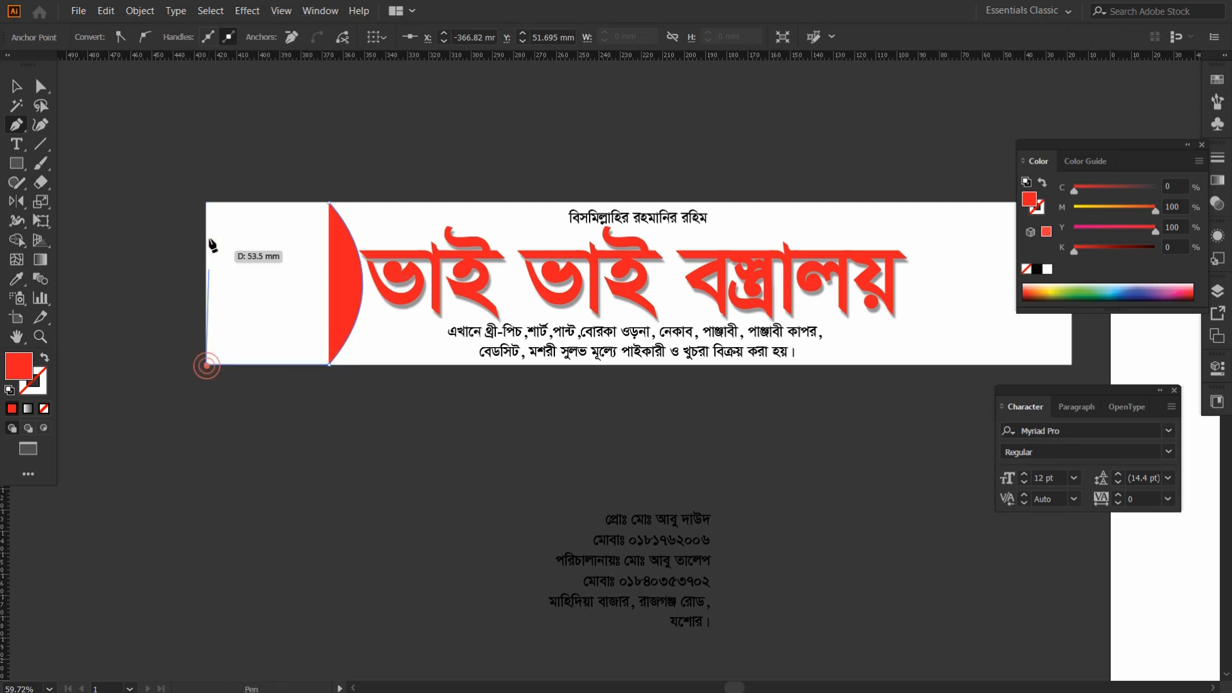
click(205, 203)
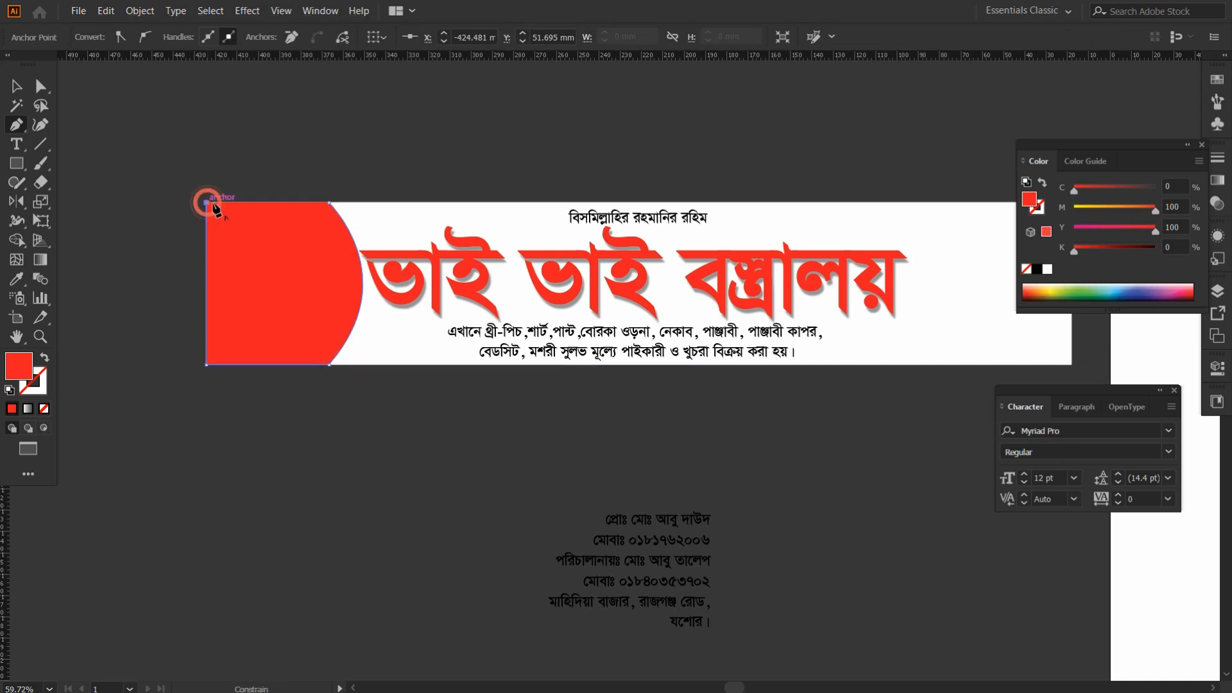
click(329, 203)
key(v)
click(350, 178)
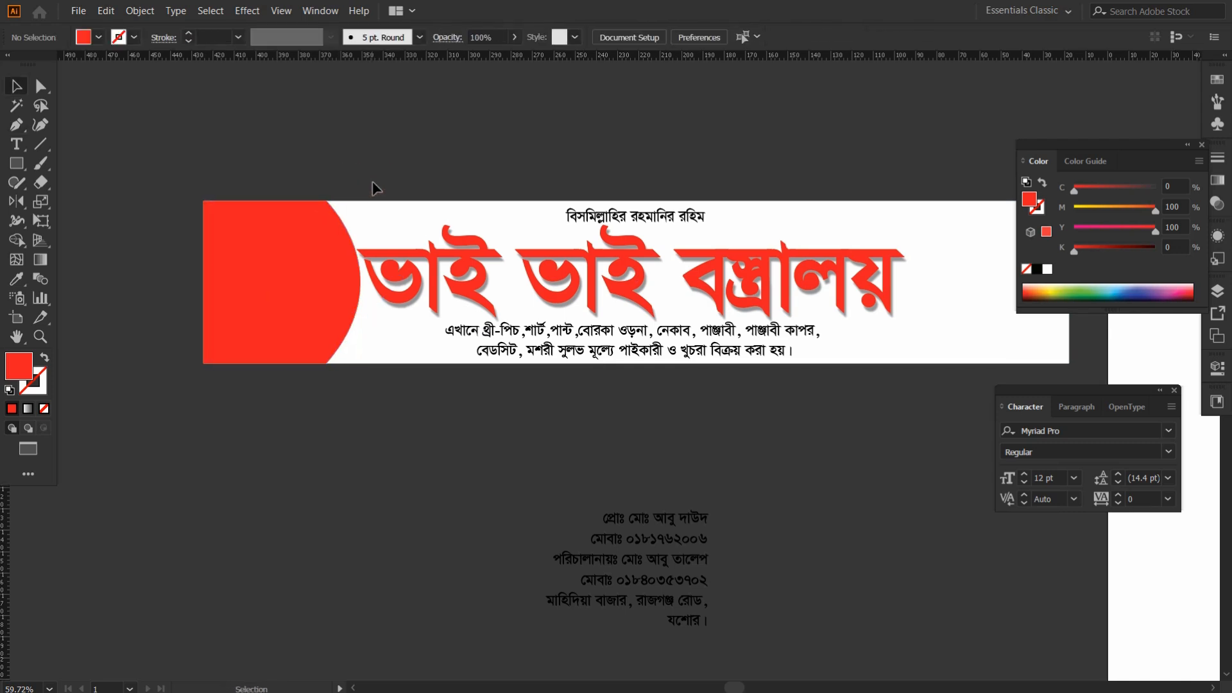
click(768, 232)
key(s)
drag(874, 187, 853, 190)
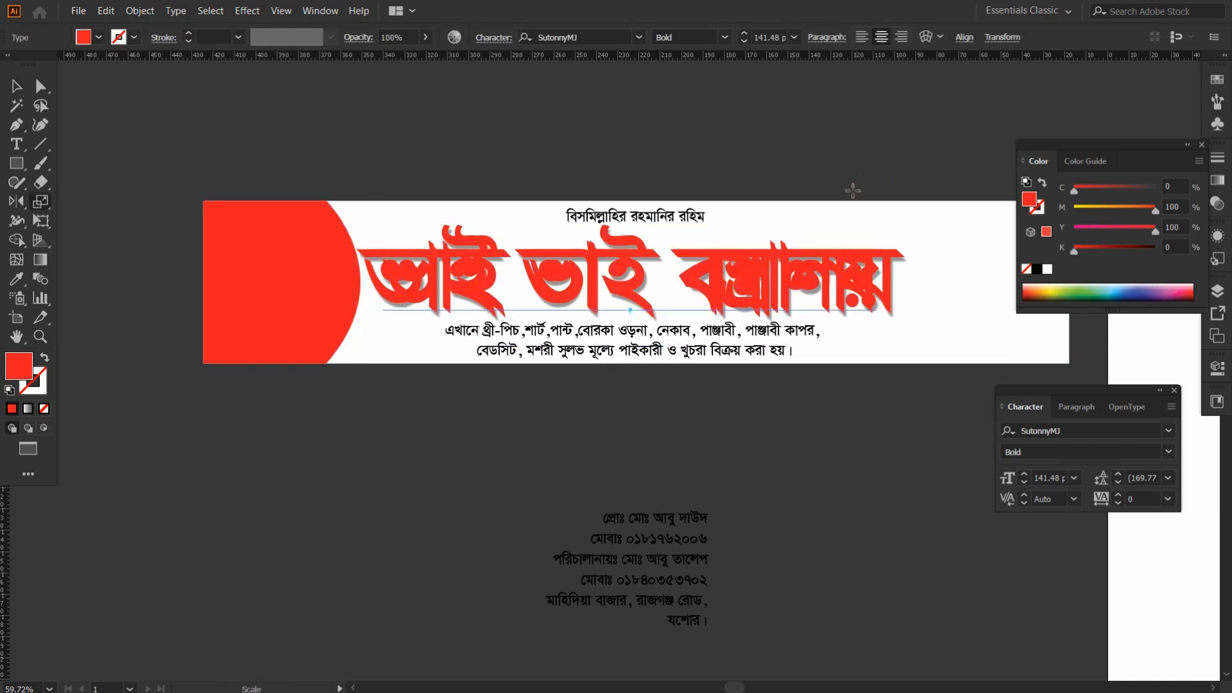
key(ctrl+z)
Lock the white banner background
key(v)
click(933, 238)
key(ctrl+2)
Set the shadowed rear copy of the shop name to 50% opacity, temporarily hiding the front copy
drag(921, 231, 858, 362)
right_click(866, 260)
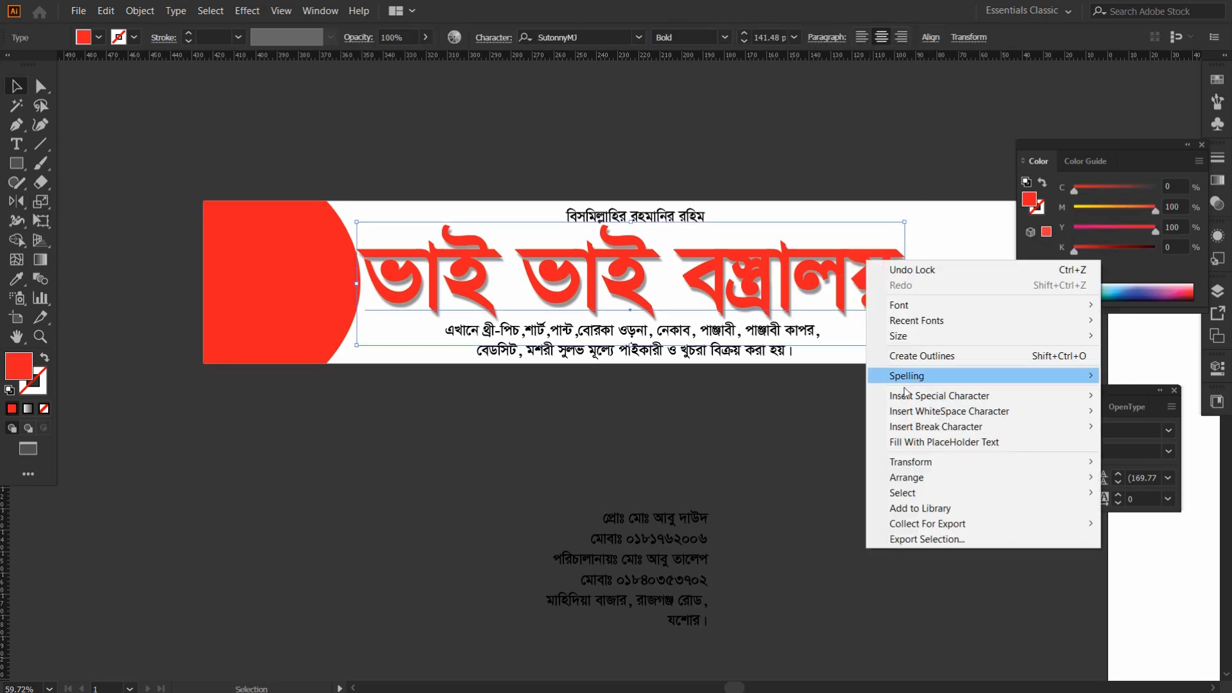
click(833, 409)
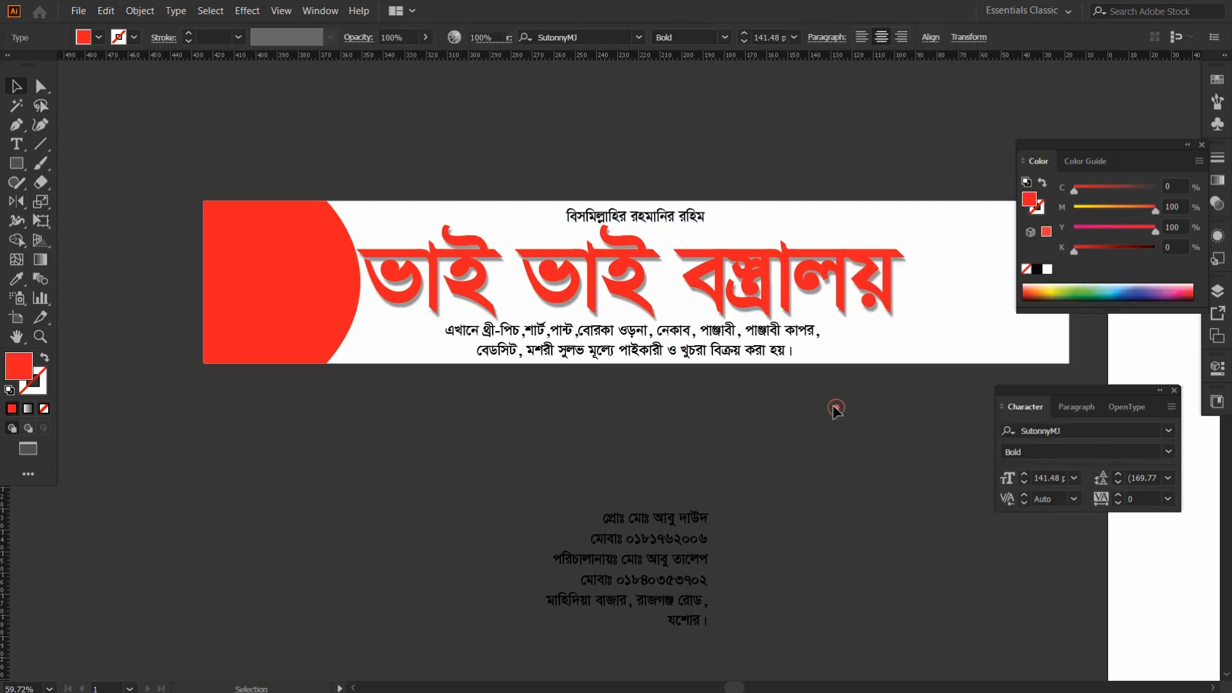
drag(441, 345, 409, 372)
key(a)
click(384, 302)
key(Delete)
click(382, 328)
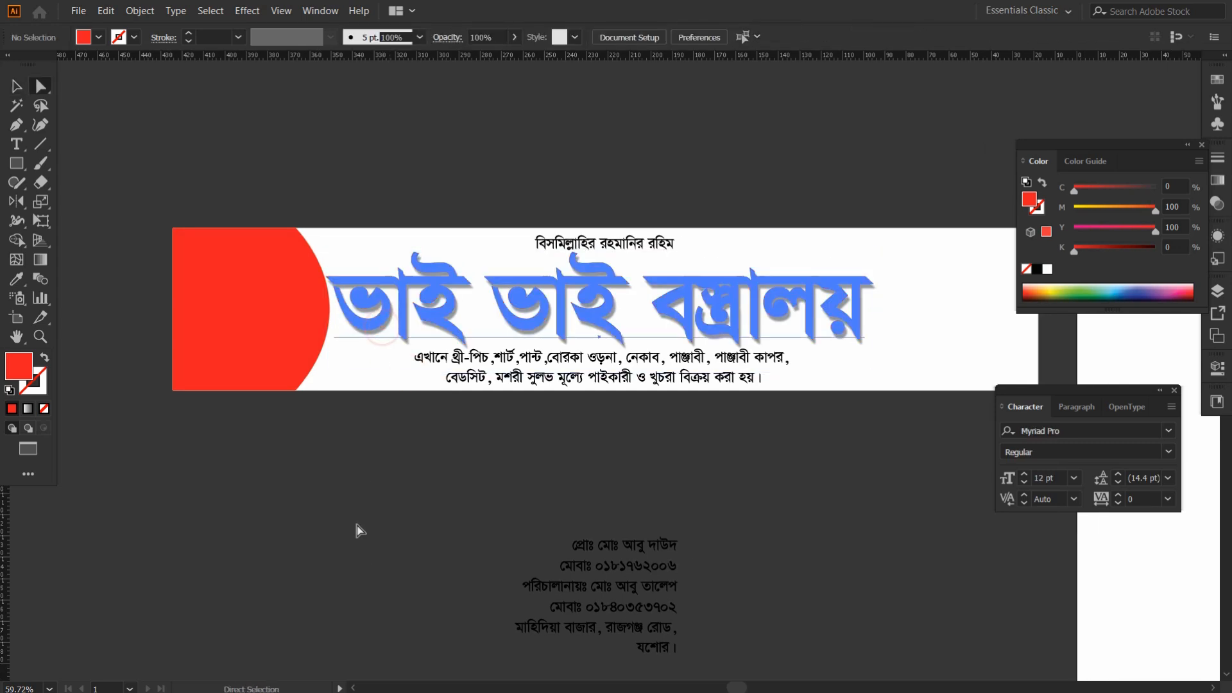
key(ctrl+z)
click(404, 41)
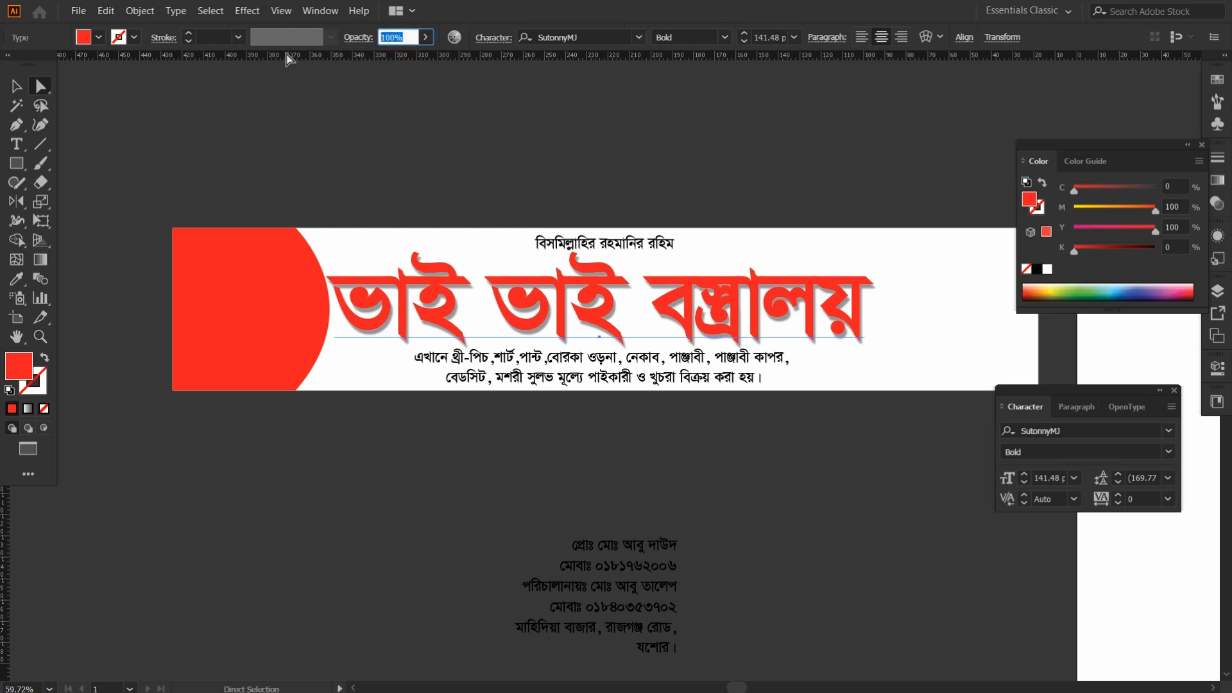
key(Return)
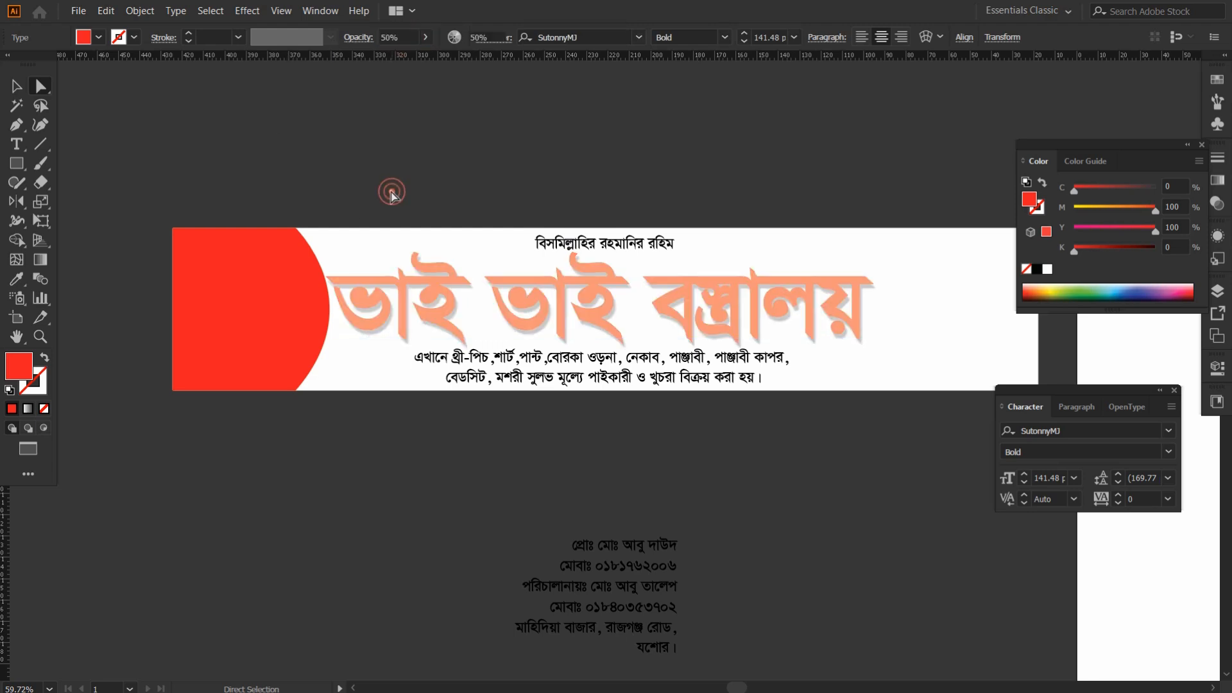
click(390, 190)
key(ctrl+z)
key(v)
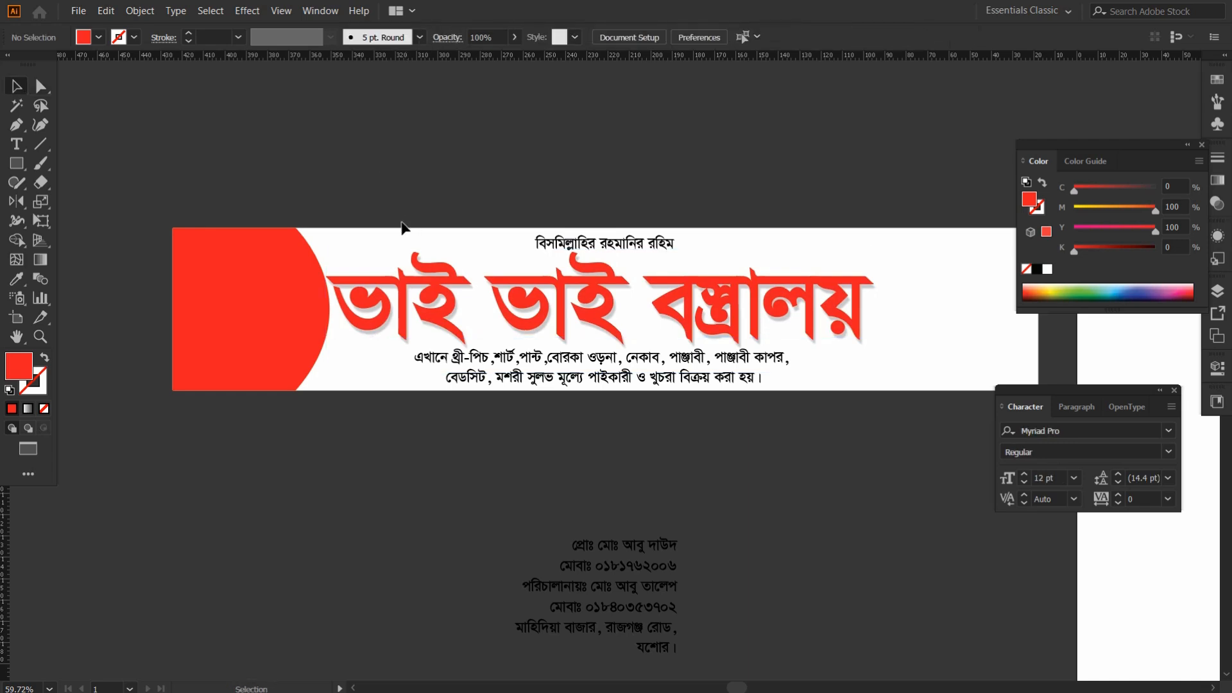
Group the two shop name copies, scaling the group slightly narrower and nudging it up
right_click(442, 272)
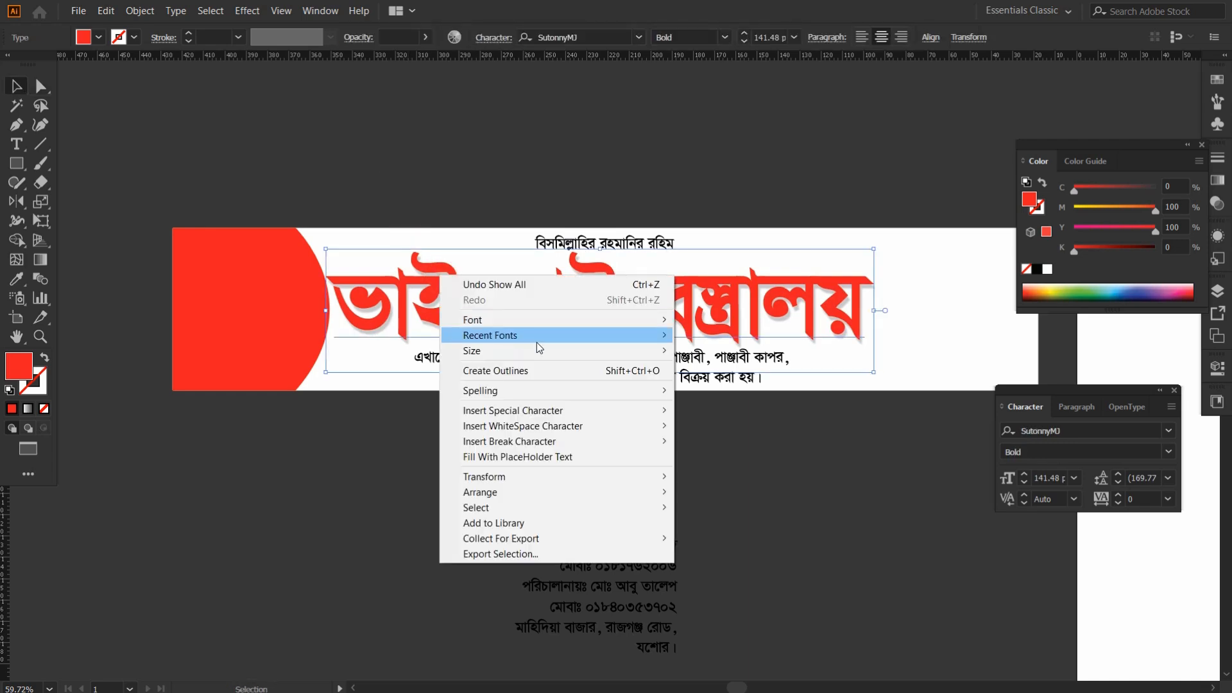
click(768, 483)
click(794, 320)
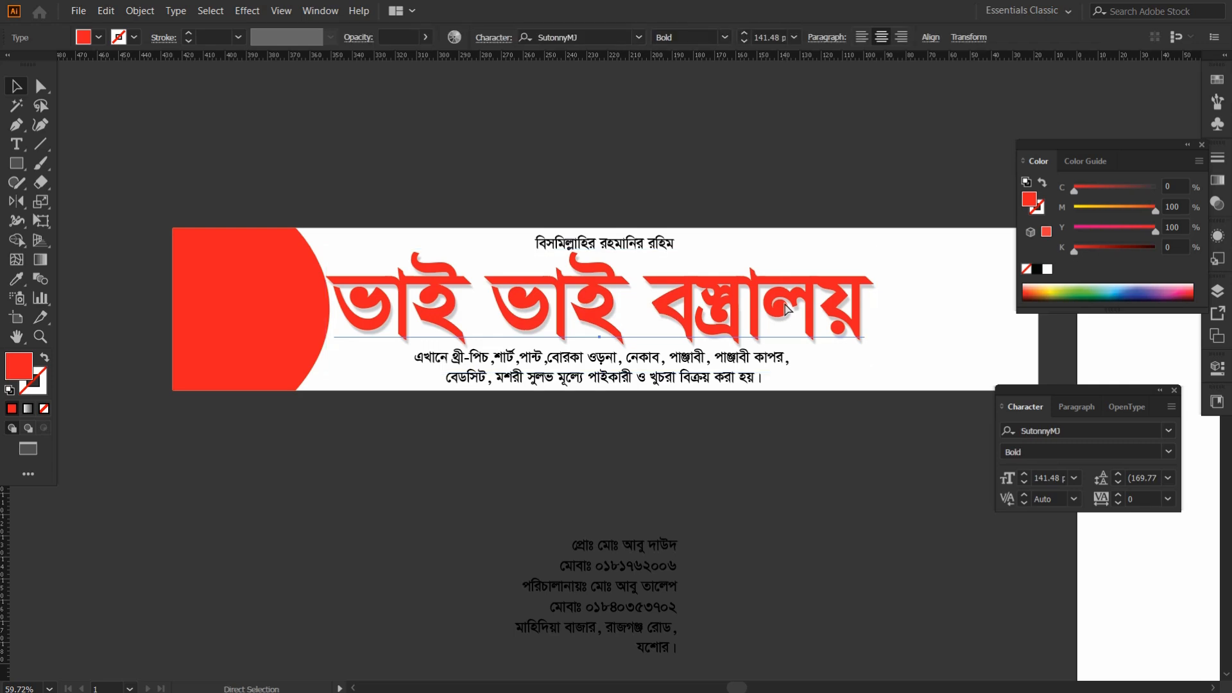
key(s)
drag(876, 217, 856, 209)
key(a)
key(v)
key(Up)
key(Up)
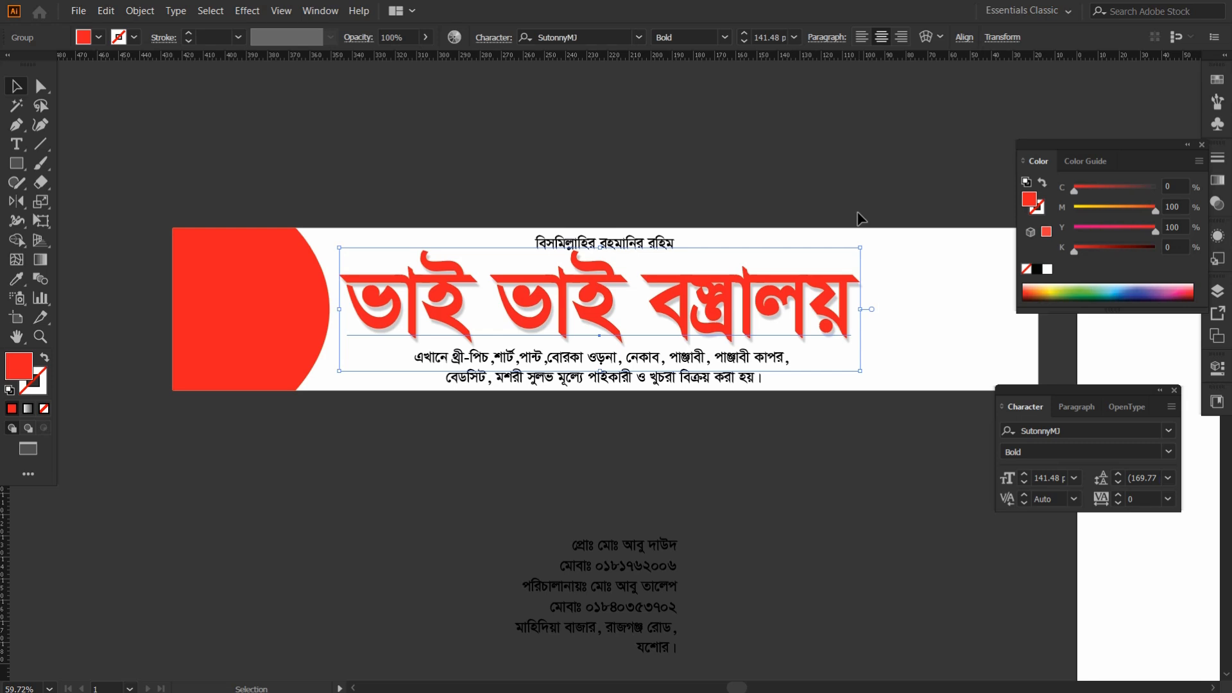
Widen the red panel toward the shop name to about 83.6 mm
drag(704, 178, 686, 184)
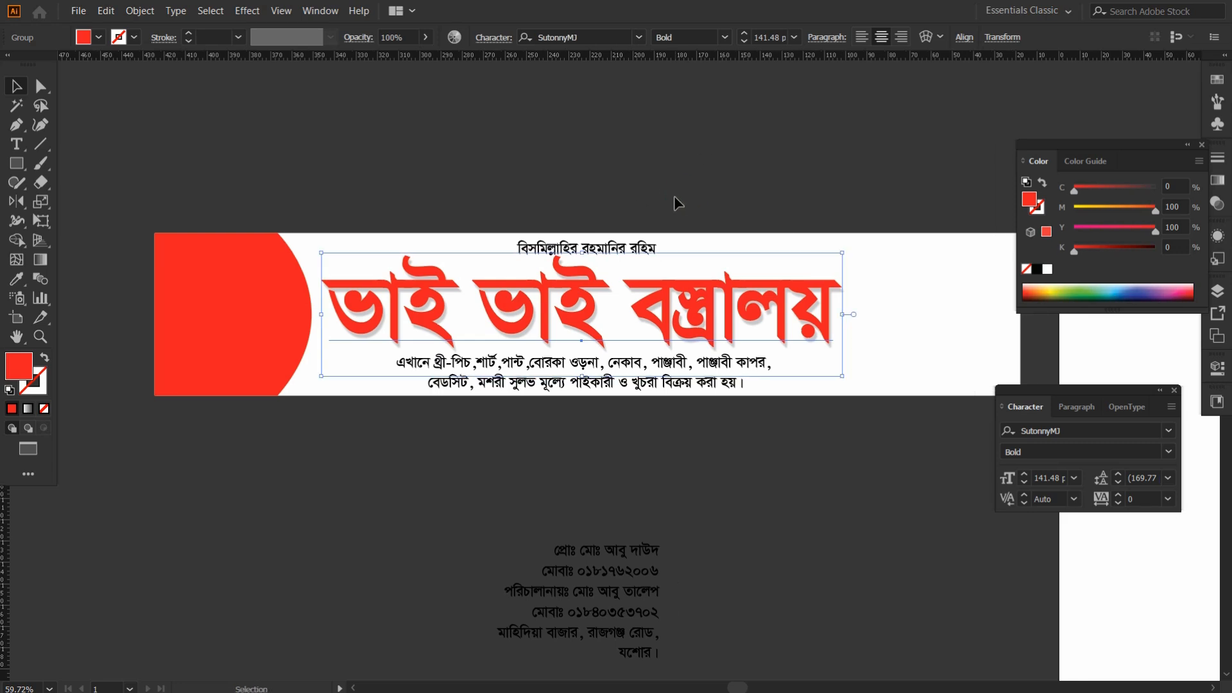
click(270, 315)
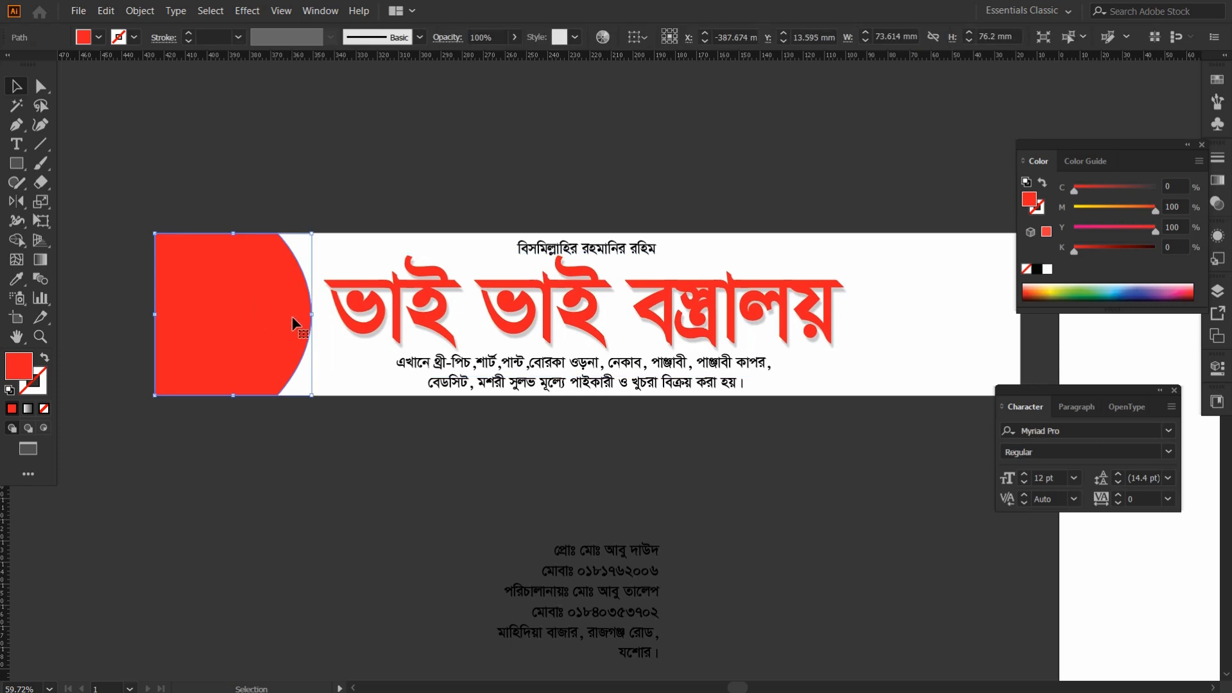
mouse_move(315, 314)
mouse_down()
mouse_move(360, 318)
mouse_move(333, 315)
mouse_up()
click(385, 407)
Narrow the grouped shop name further to leave a clear gap beside the red panel
scroll(653, 292, right, 1)
click(653, 292)
drag(784, 252, 531, 217)
scroll(383, 220, left, 3)
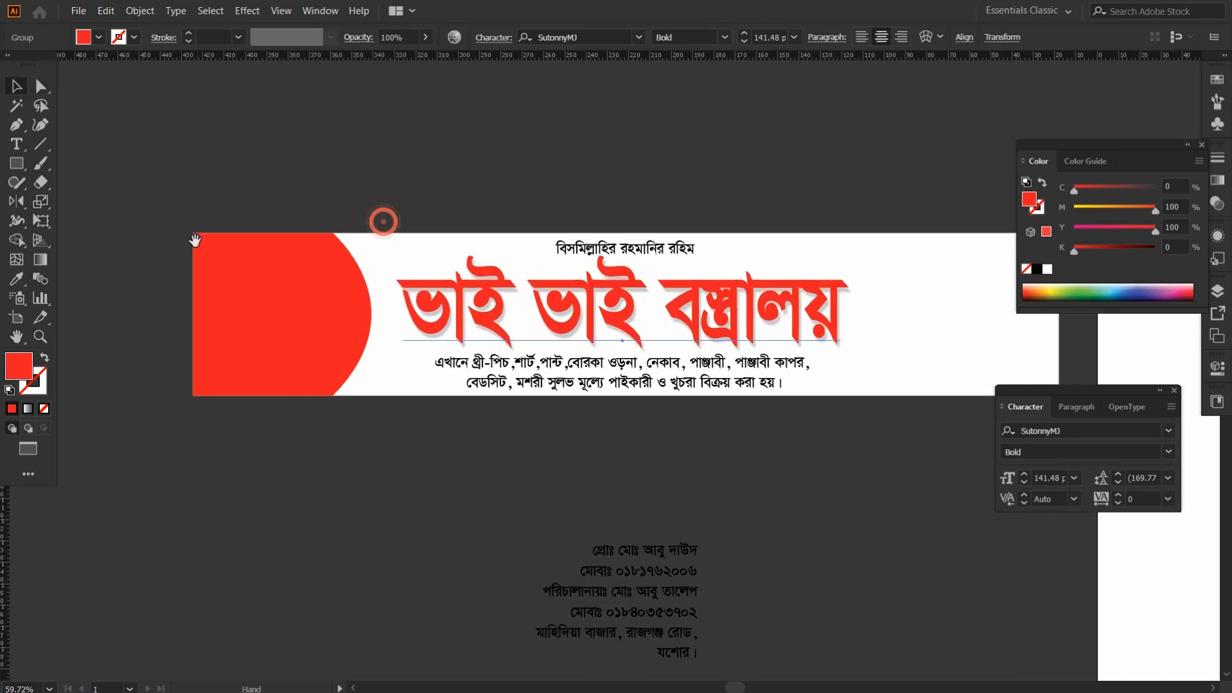
click(346, 313)
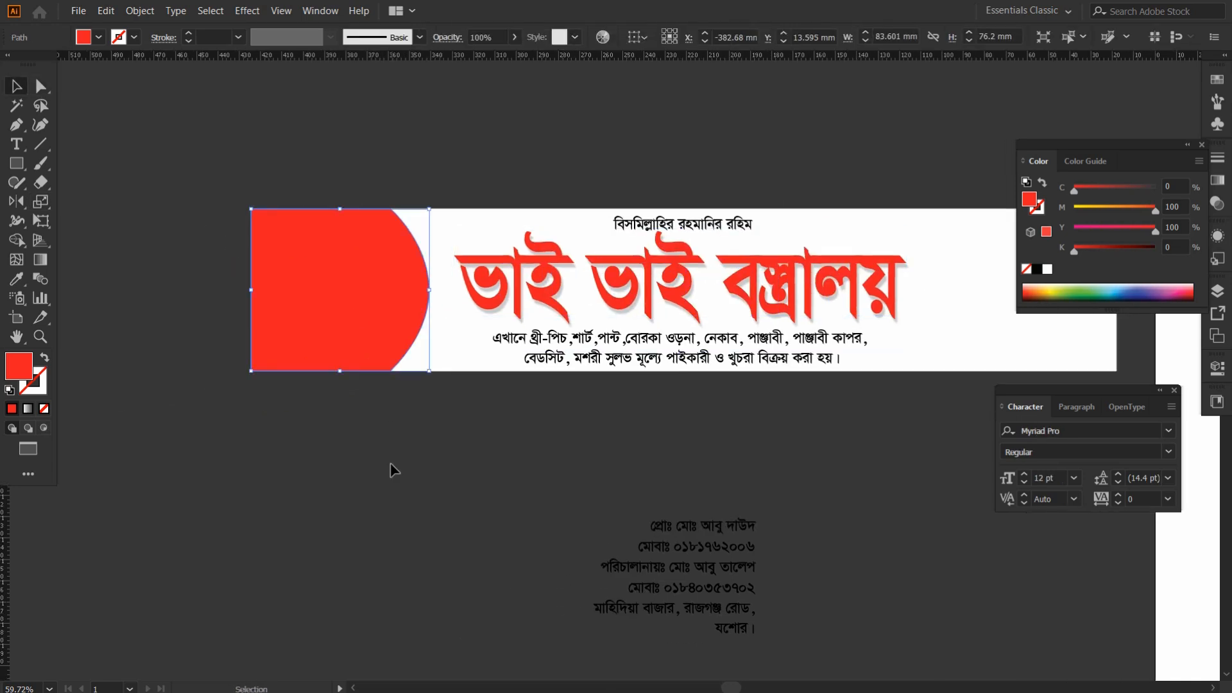
key(ctrl+n)
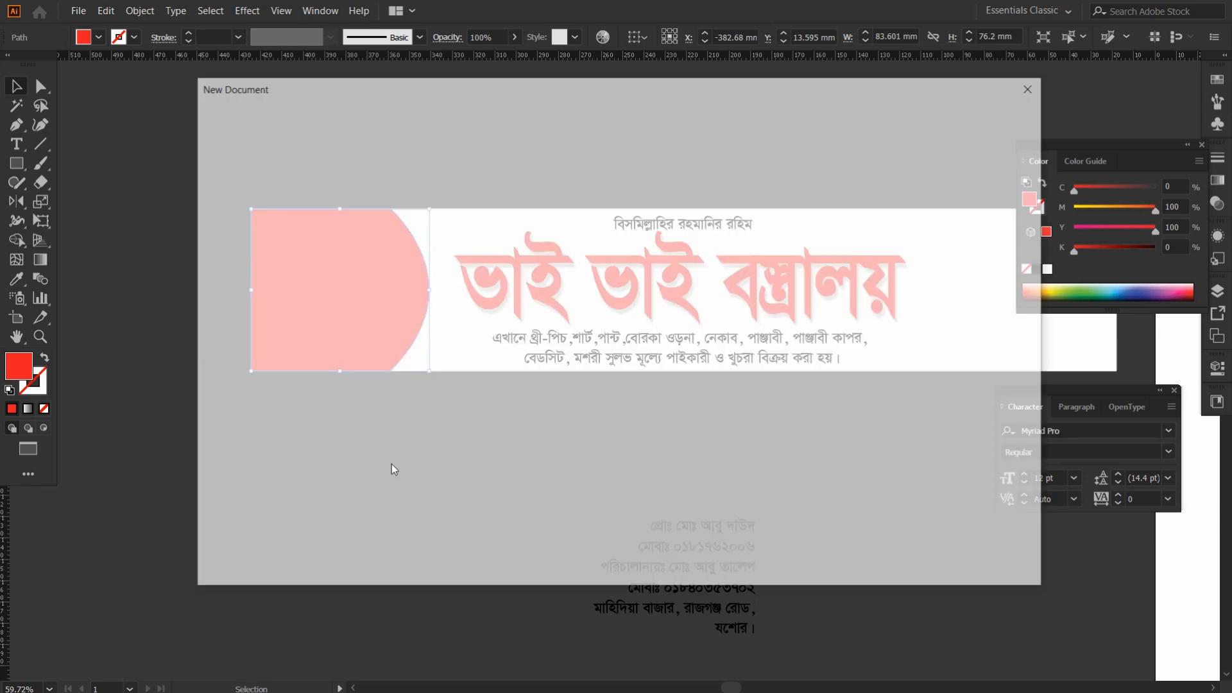
key(Escape)
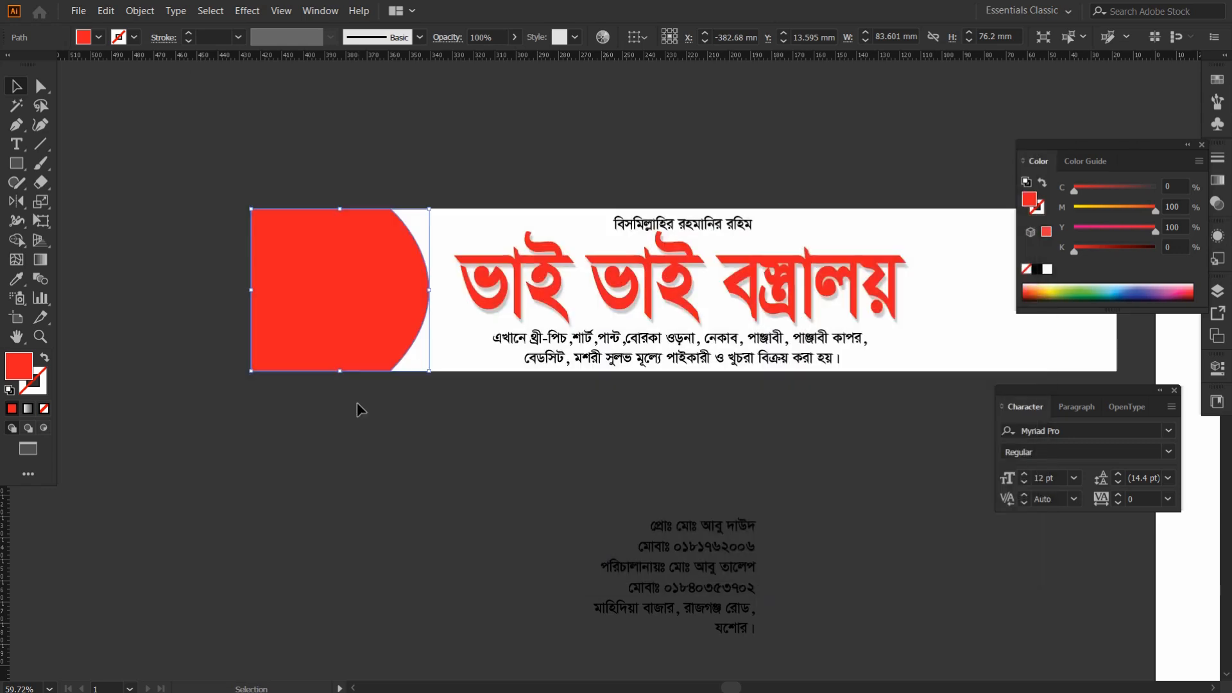
drag(352, 286, 285, 296)
key(Delete)
key(ctrl+z)
key(ctrl+z)
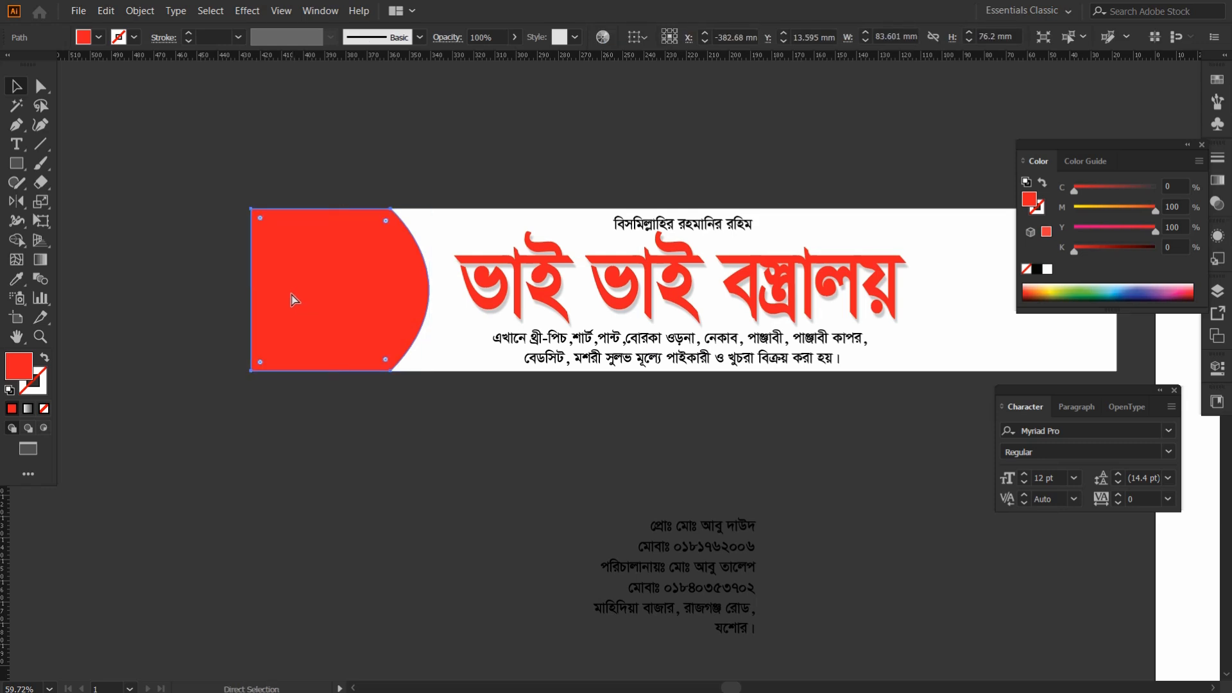
Nudge a copy of the red panel about 5 mm to the right and fill it with yellow as an edge accent
key(Right)
key(Right)
key(Right)
key(Right)
key(Right)
key(Right)
key(Right)
key(Right)
key(Right)
key(Right)
key(Right)
key(Right)
key(Right)
key(Right)
key(Right)
key(Right)
key(Right)
click(92, 37)
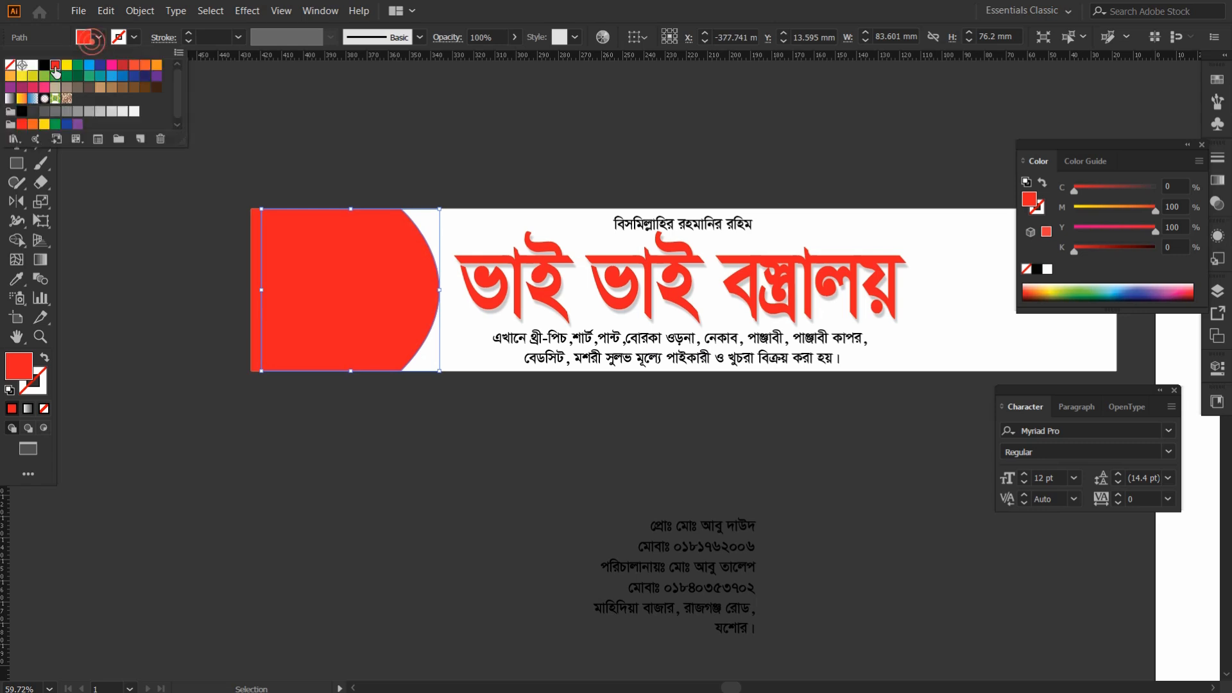
click(67, 65)
click(290, 171)
click(290, 171)
Fill the original left panel with pure yellow (C 0, M 0, Y 100, K 0)
click(371, 293)
click(91, 37)
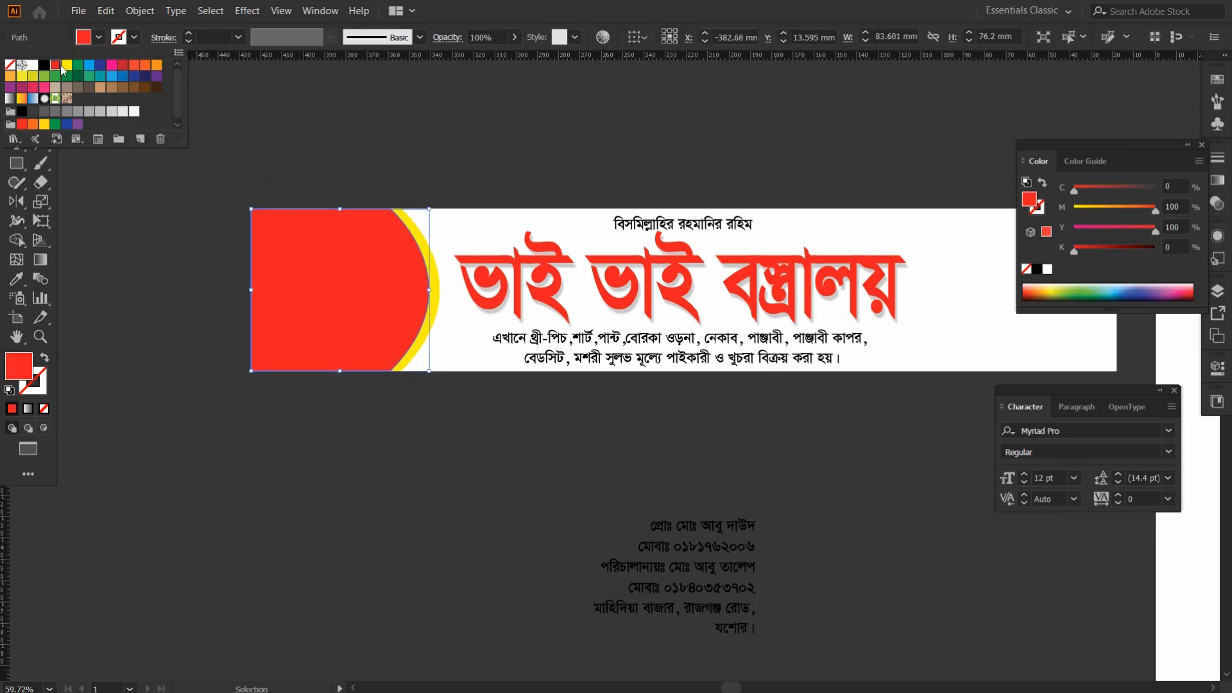
click(65, 65)
click(330, 145)
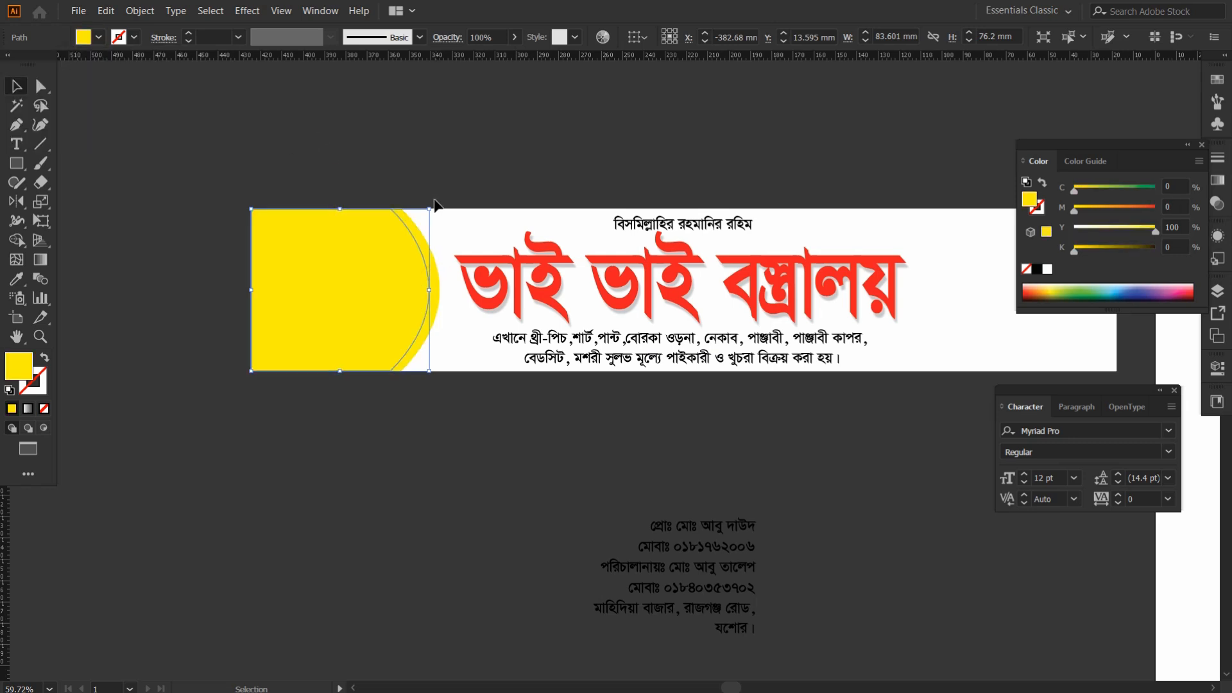
Recolour the offset panel copy orange with magenta at 38% and remove that copy
drag(429, 286, 440, 286)
drag(1089, 207, 1106, 211)
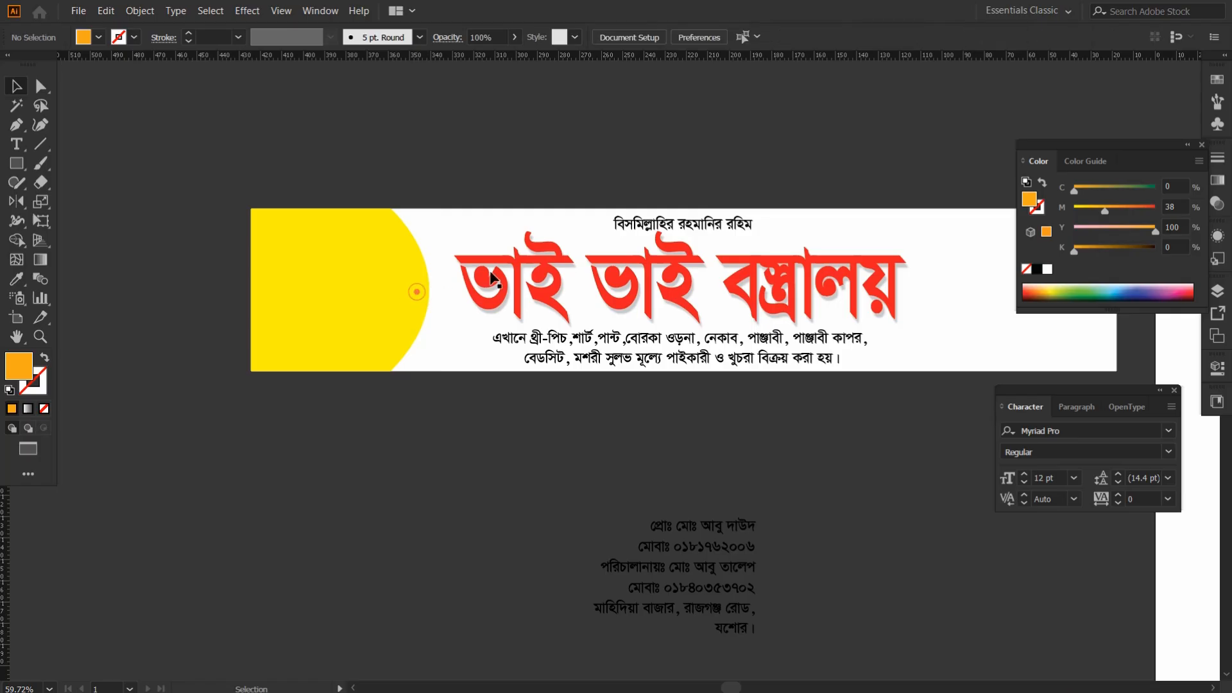
click(491, 278)
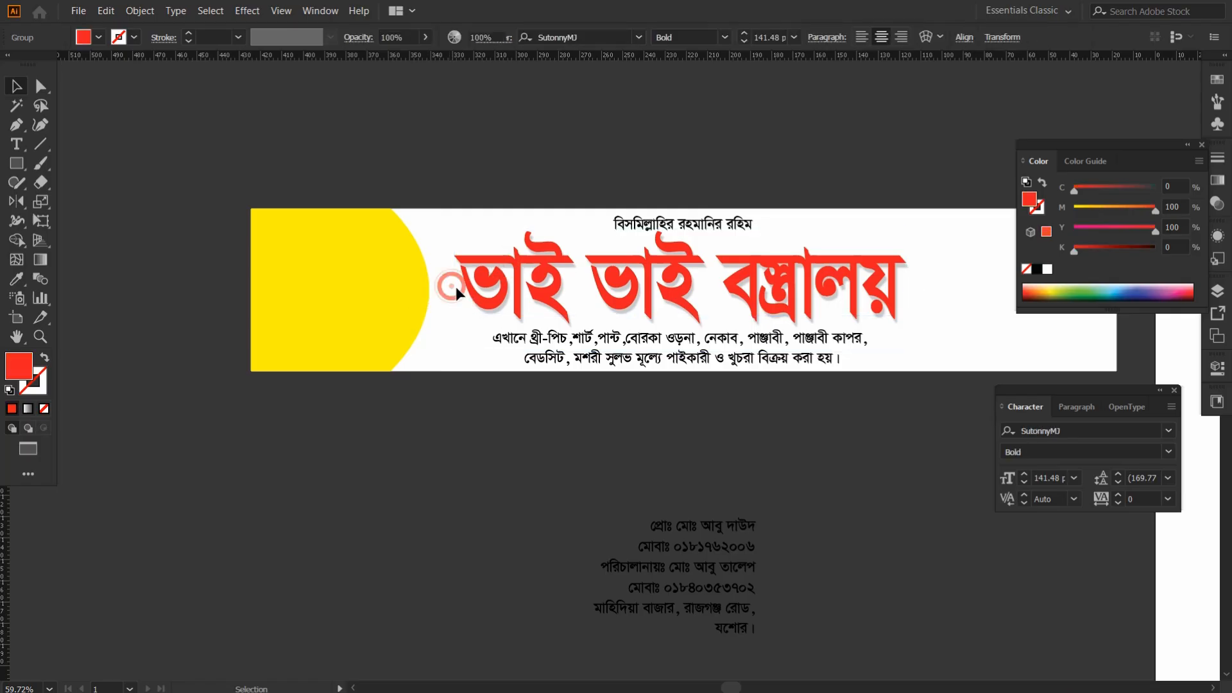
click(457, 293)
click(459, 290)
drag(454, 290, 426, 275)
click(399, 294)
key(ctrl+shift+g)
click(470, 166)
Widen the yellow panel toward the shop name to about 93.6 mm
click(370, 266)
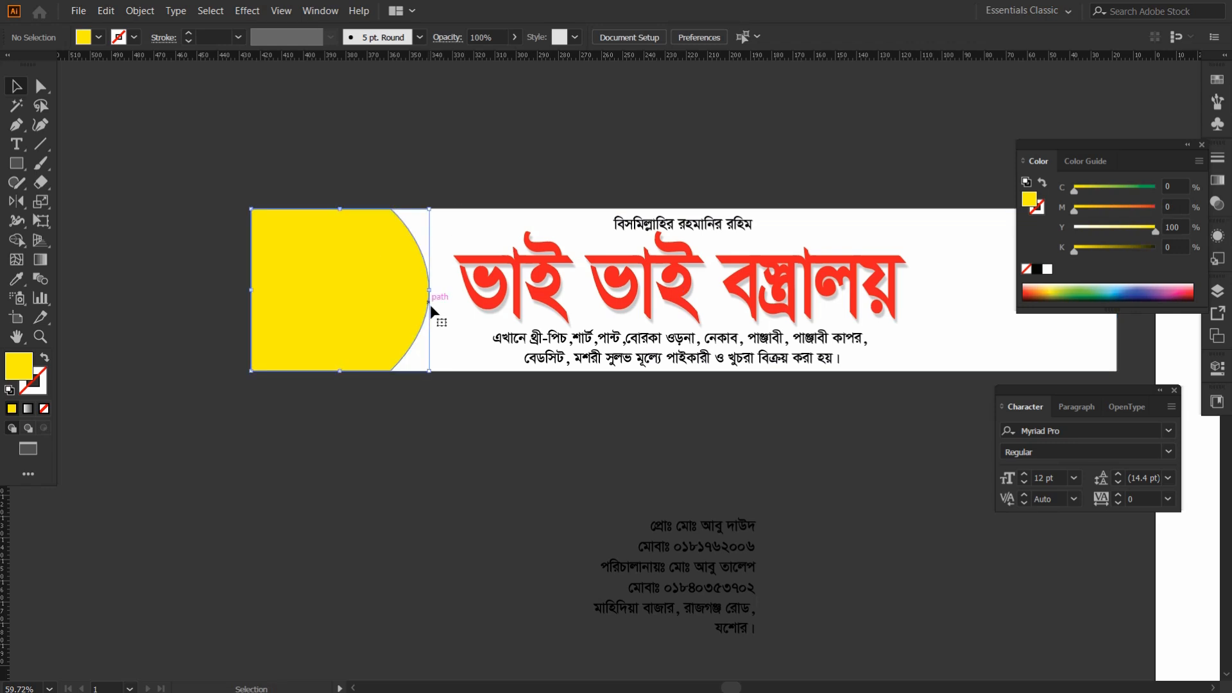
mouse_move(428, 290)
mouse_down()
mouse_move(417, 286)
mouse_move(450, 290)
mouse_up()
click(435, 396)
Copy the yellow panel to the banner's right end and reflect it so its curved edge faces the shop name
drag(635, 405, 521, 392)
drag(242, 306, 869, 343)
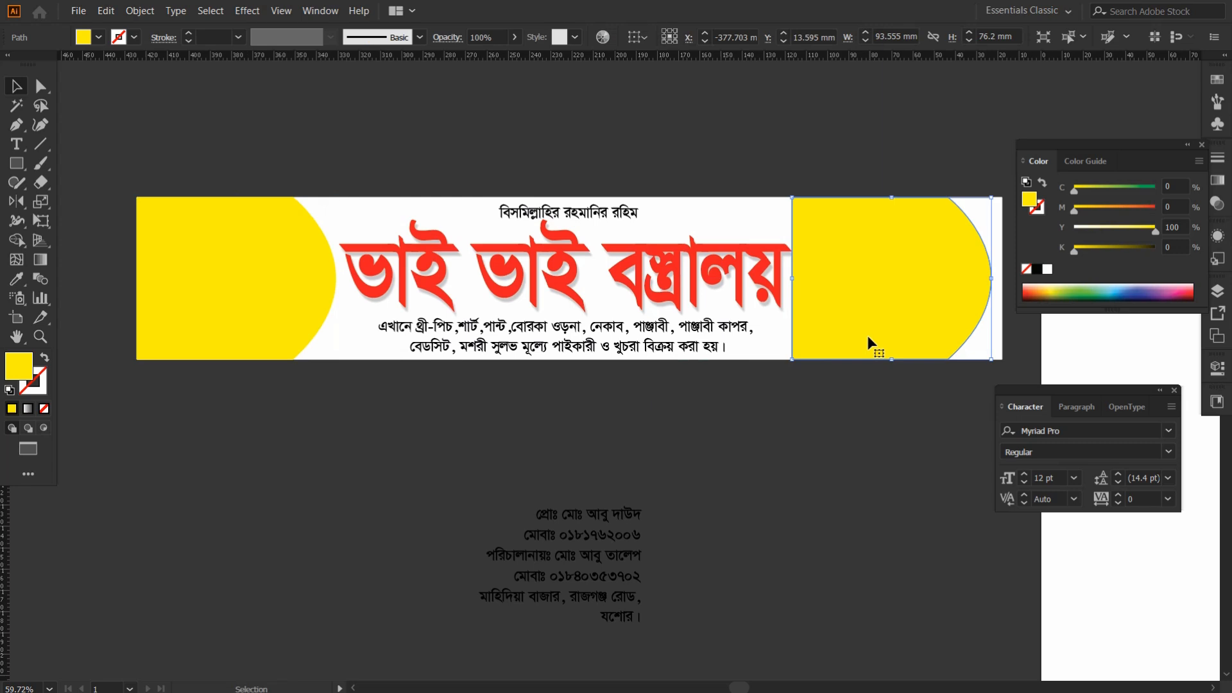
scroll(687, 310, right, 3)
key(o)
key(Return)
key(Return)
key(v)
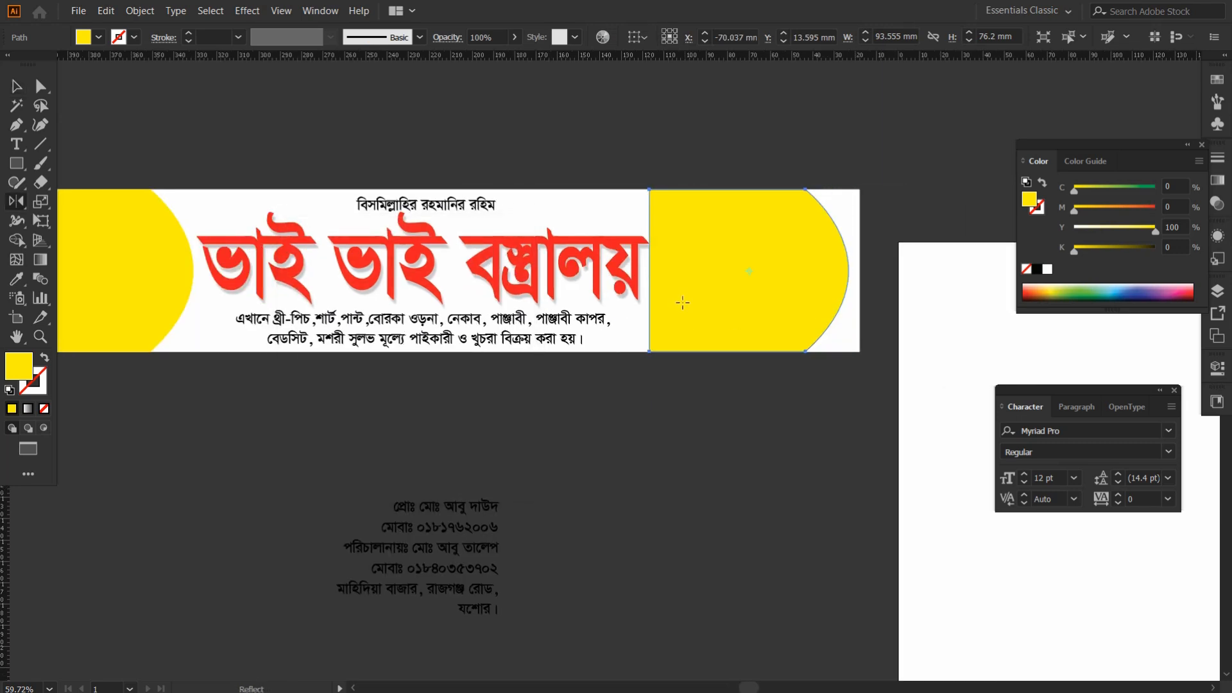
key(Return)
key(Return)
key(v)
Nudge the reflected yellow panel right until its straight edge is flush with the banner's right edge
key(Right)
key(Right)
key(Right)
key(Right)
key(Right)
key(Right)
key(Right)
key(Right)
key(Right)
key(Right)
key(Right)
key(Right)
key(Right)
key(Right)
key(Right)
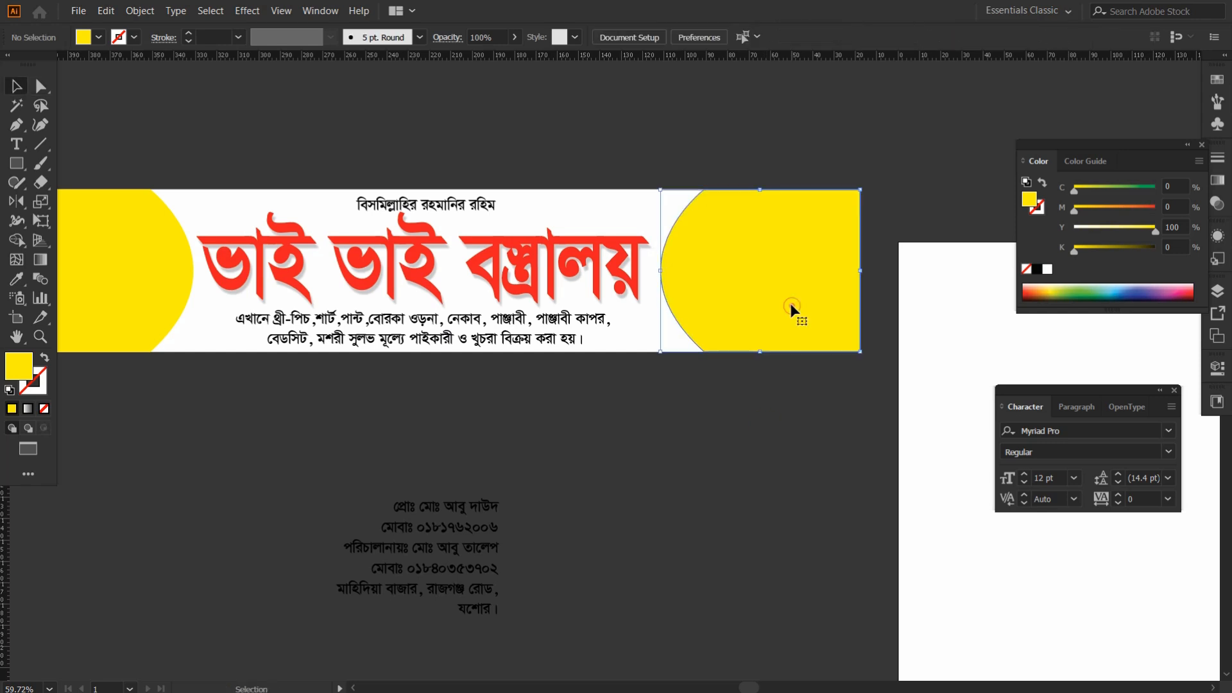
Recolour the reflected panel at the banner's right end dark blue, about C 100, M 95.6, Y 8.63, K 3.92
click(1130, 294)
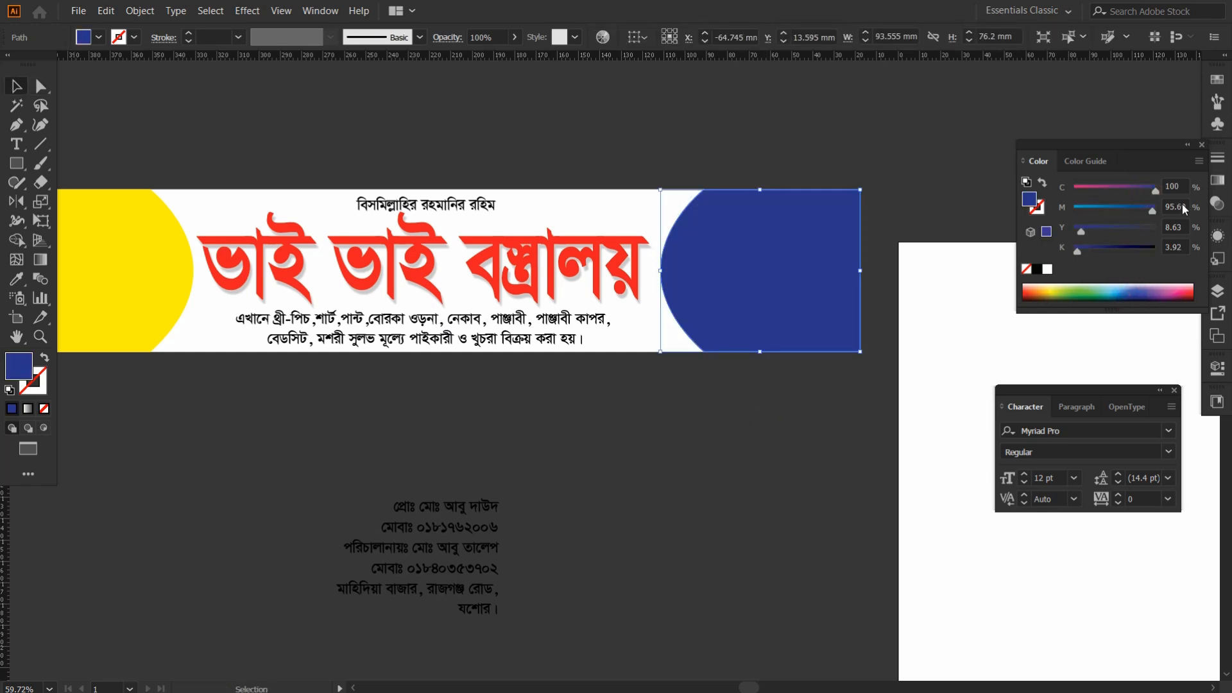
click(660, 137)
Move the contact details text block onto the blue panel and set its leading to 31.3 pt
drag(438, 144, 457, 123)
drag(538, 528, 889, 226)
drag(779, 321, 758, 306)
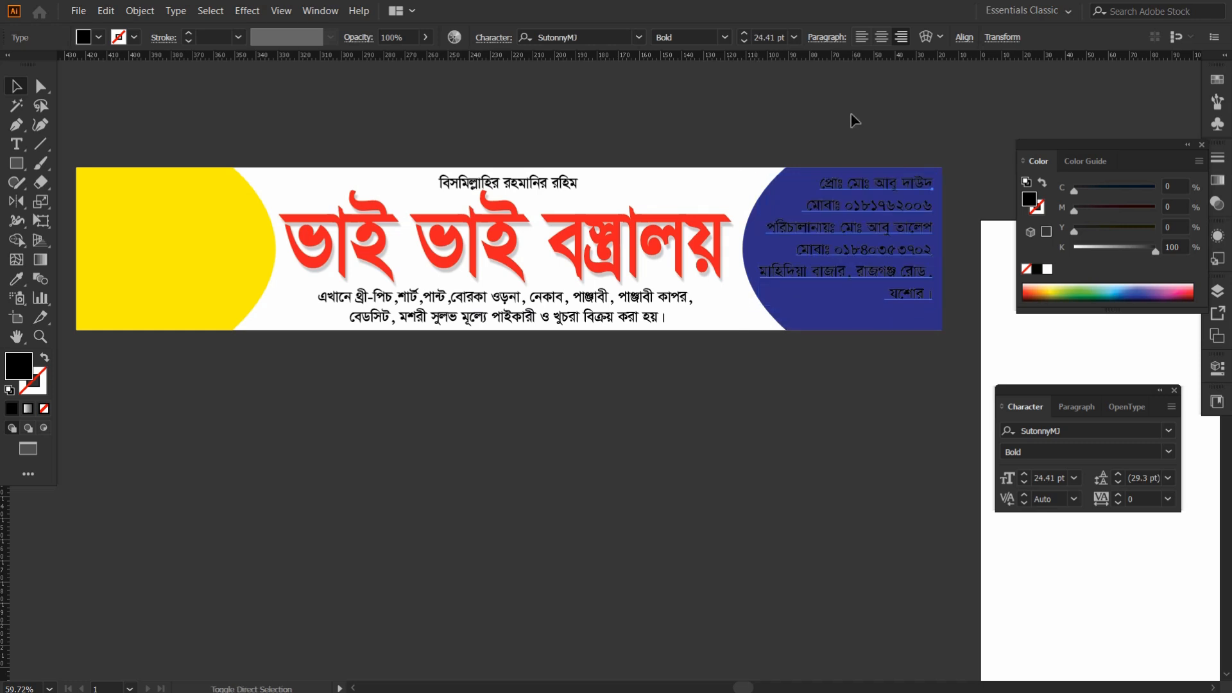
click(850, 115)
key(space)
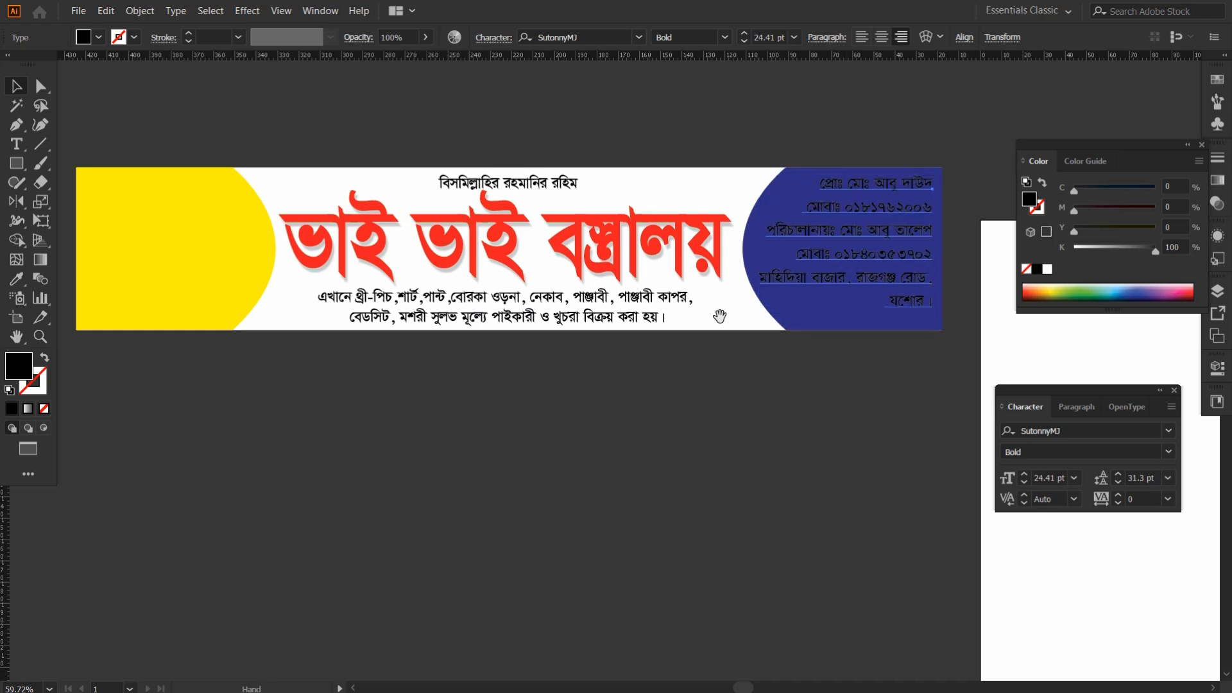
Recolour the contact text white by sampling the blank white artboard
key(i)
click(1010, 344)
key(space)
drag(917, 379, 835, 389)
key(v)
click(784, 390)
Enlarge the proprietor's name line to 30.41 pt and set the contact block's leading to 33.3 pt
scroll(777, 189, up, 1)
triple_click(777, 190)
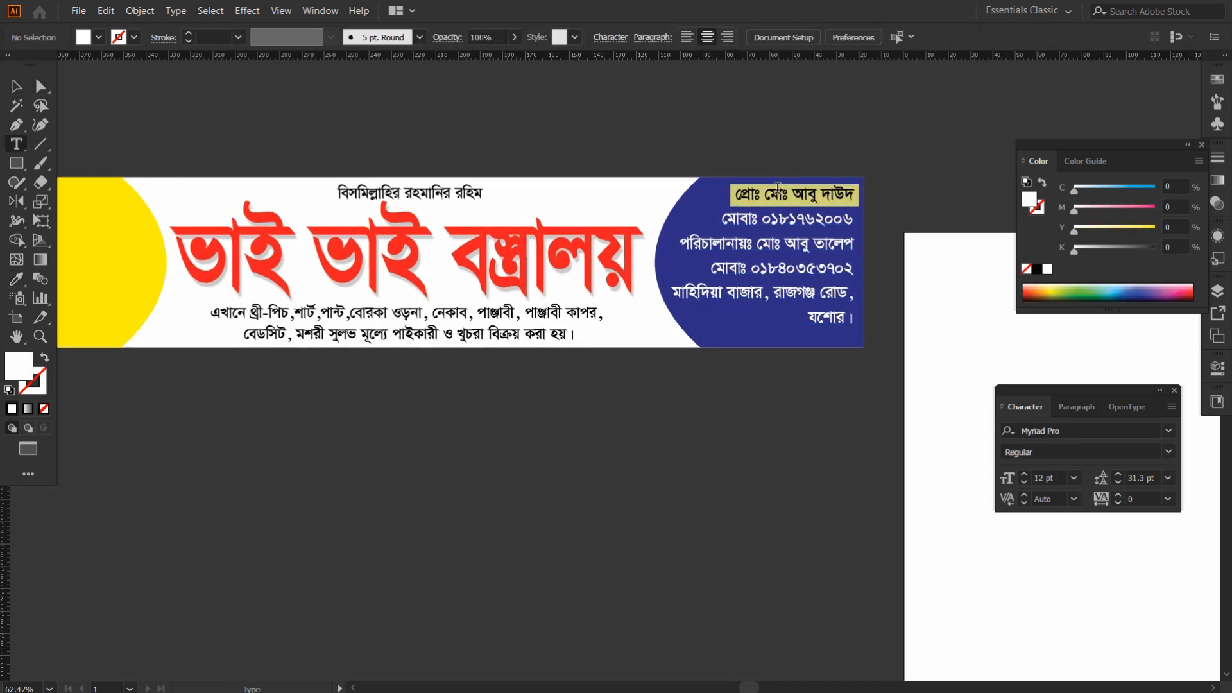
key(ctrl+shift+period)
key(ctrl+shift+period)
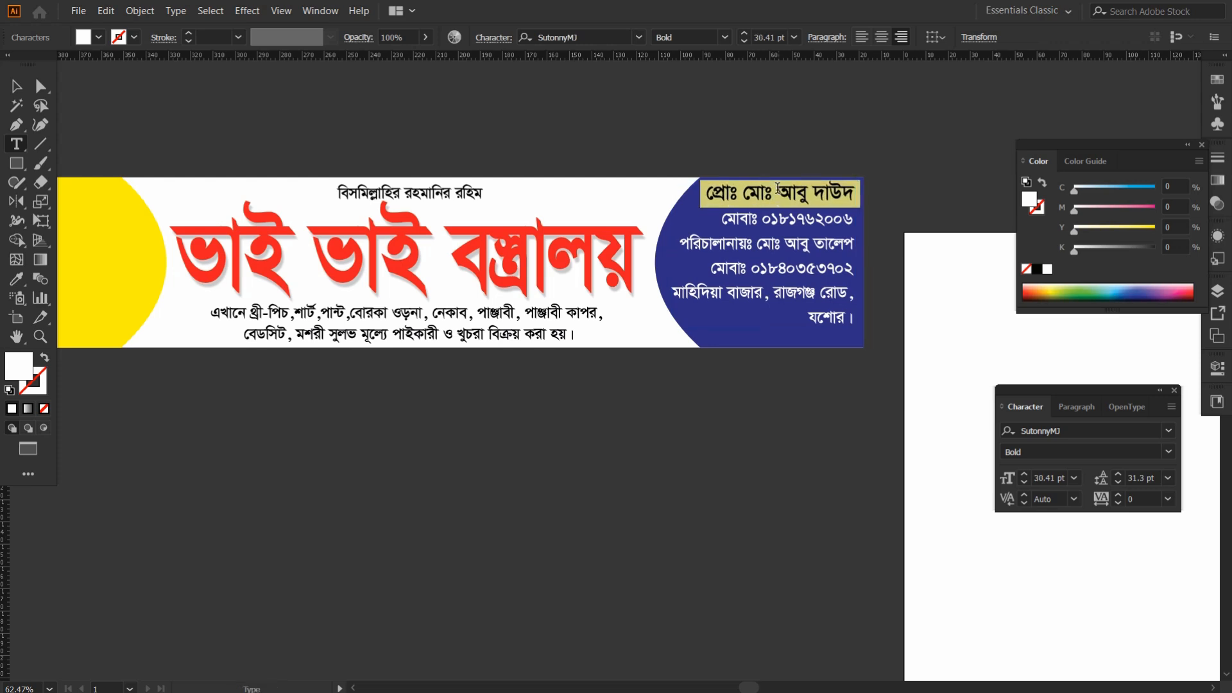
key(Escape)
click(763, 392)
drag(759, 386, 719, 401)
click(785, 338)
key(alt+Down)
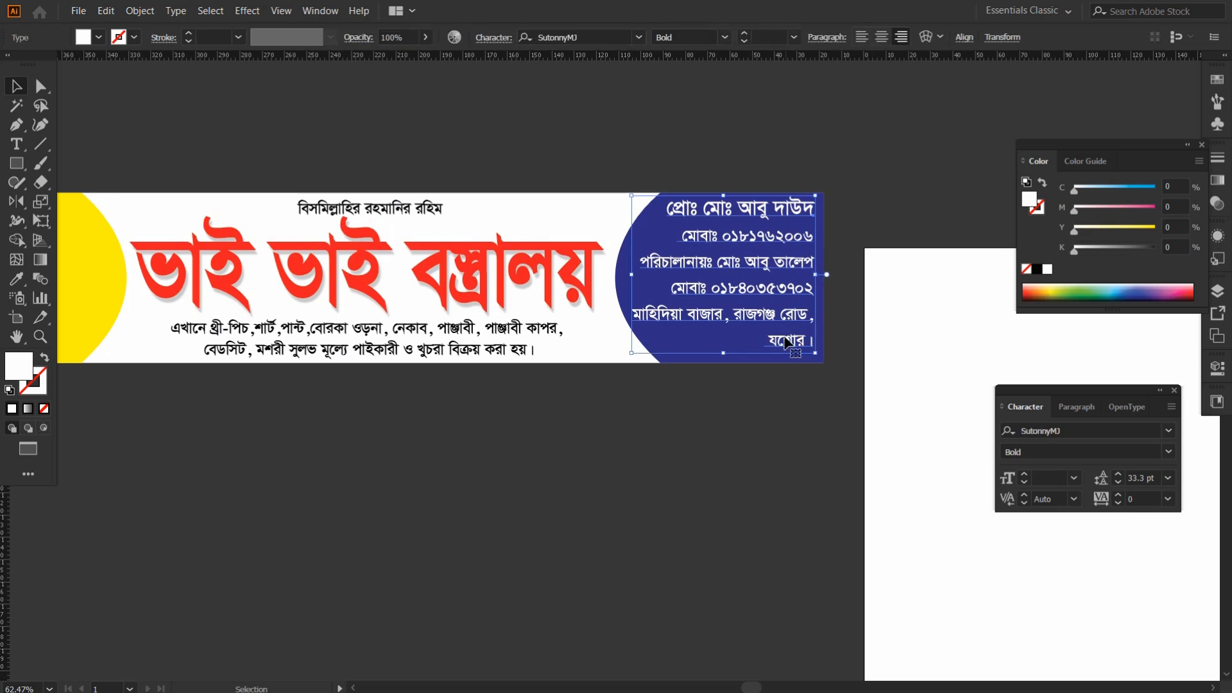
Set the first mobile number line in the contact block to 26.41 pt
triple_click(737, 289)
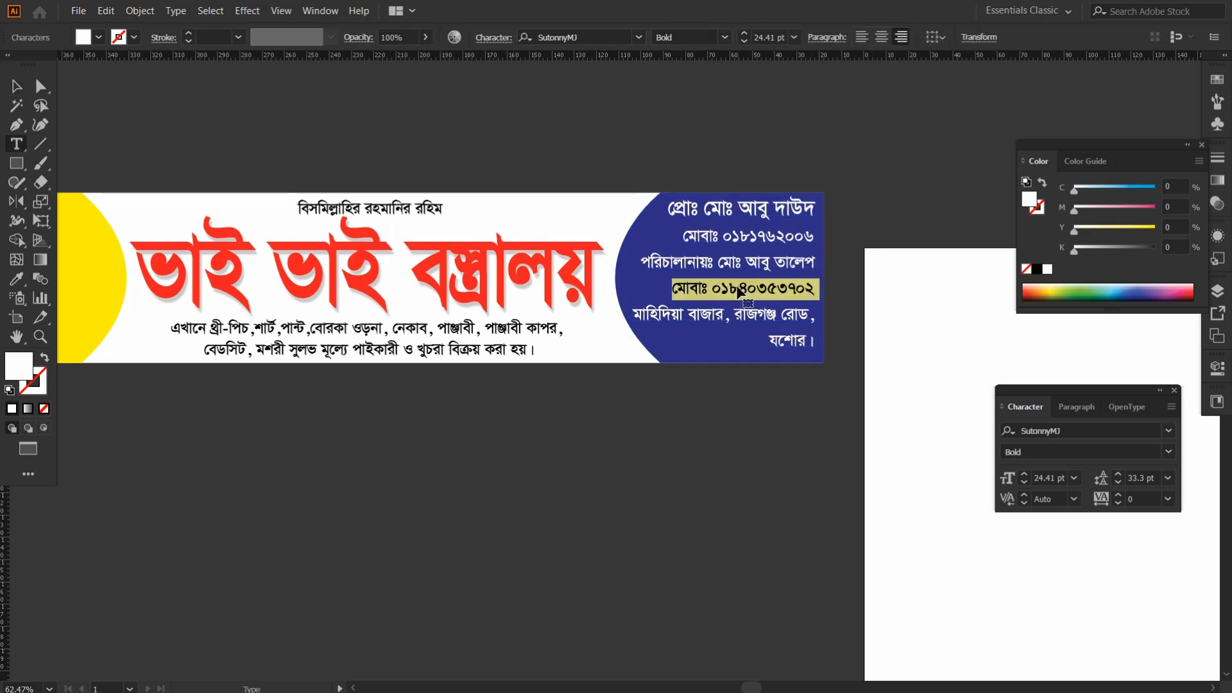
key(ctrl+a)
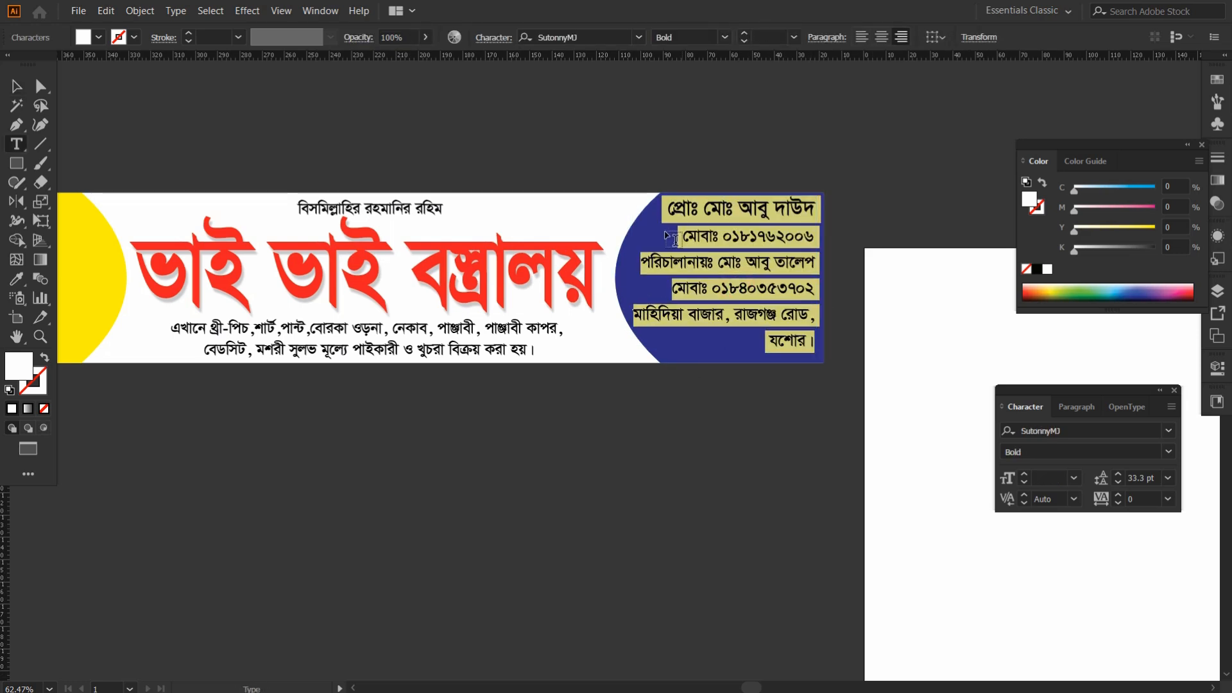
drag(677, 231, 807, 239)
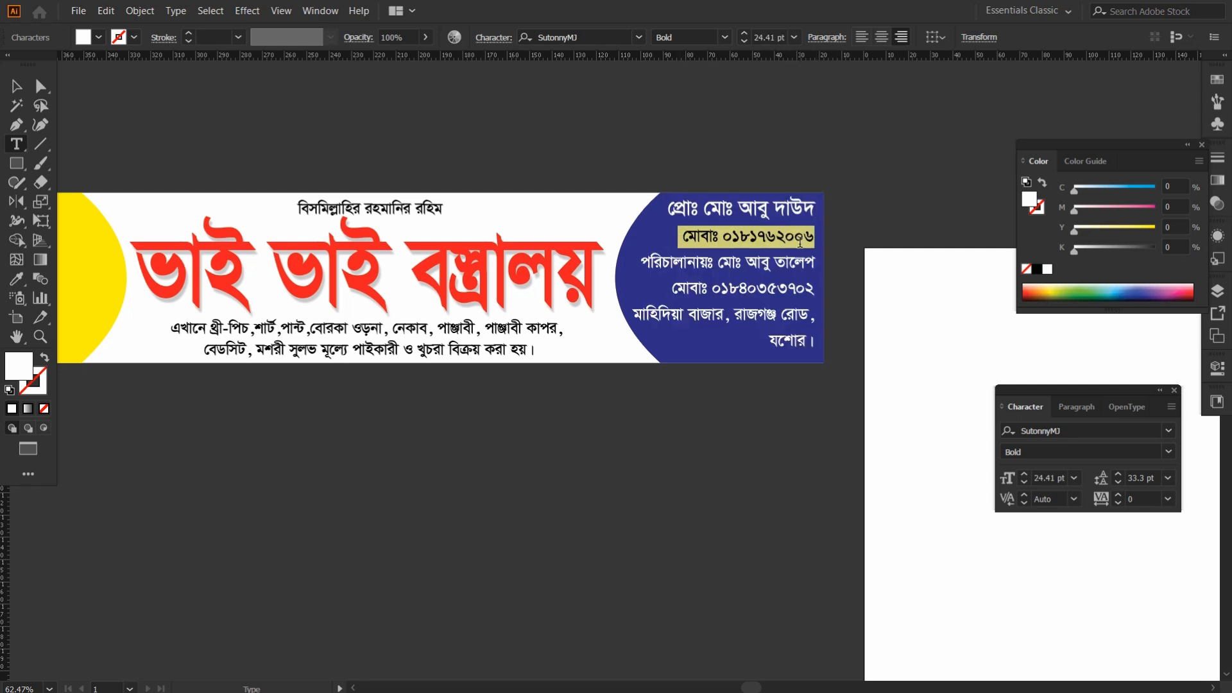
key(ctrl+shift+period)
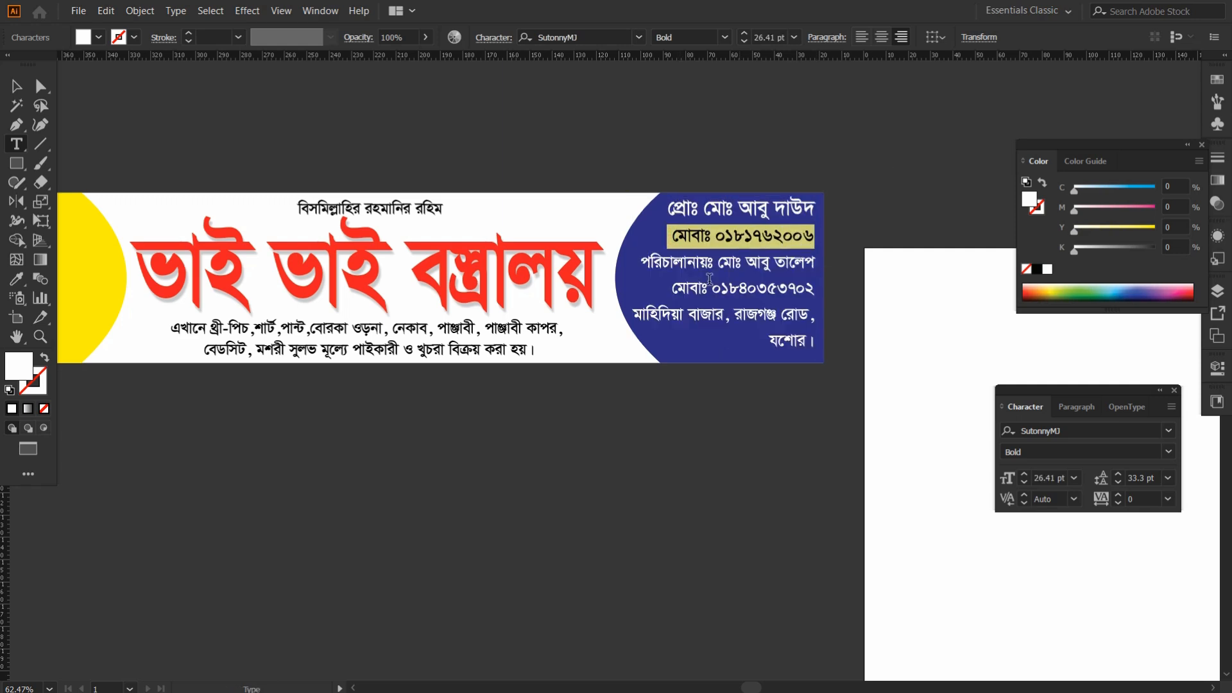
Enlarge the second mobile number line to 26.41 pt to match the first one
drag(674, 287, 836, 283)
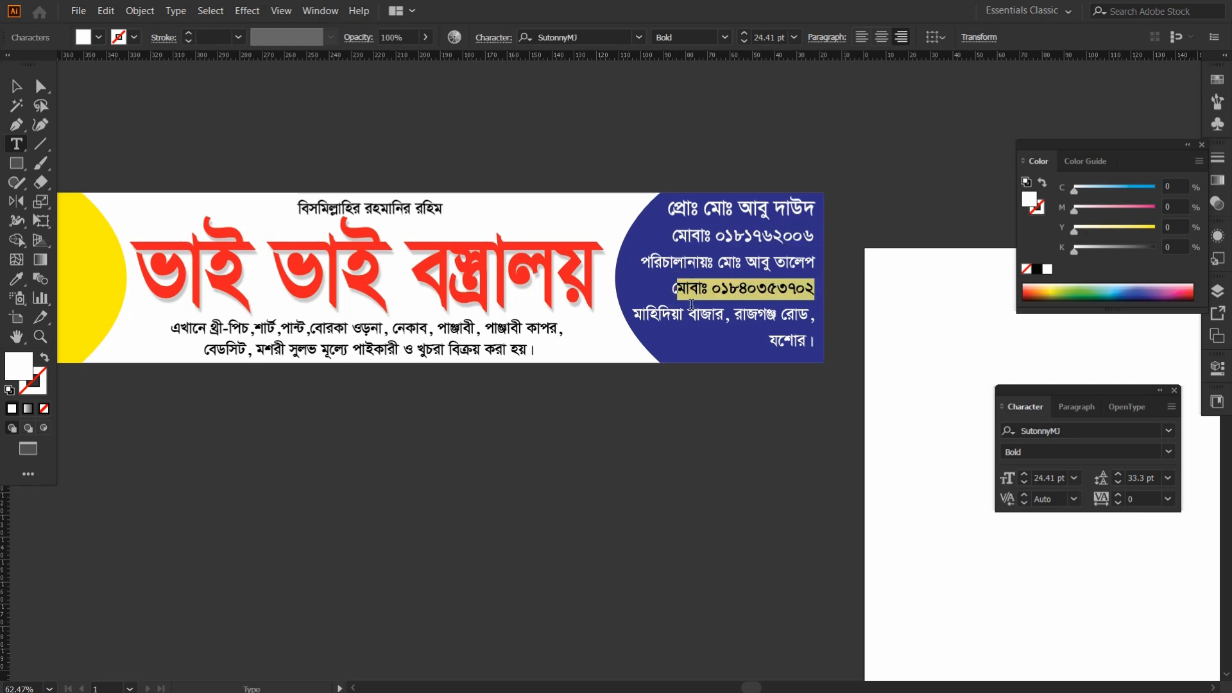
click(672, 286)
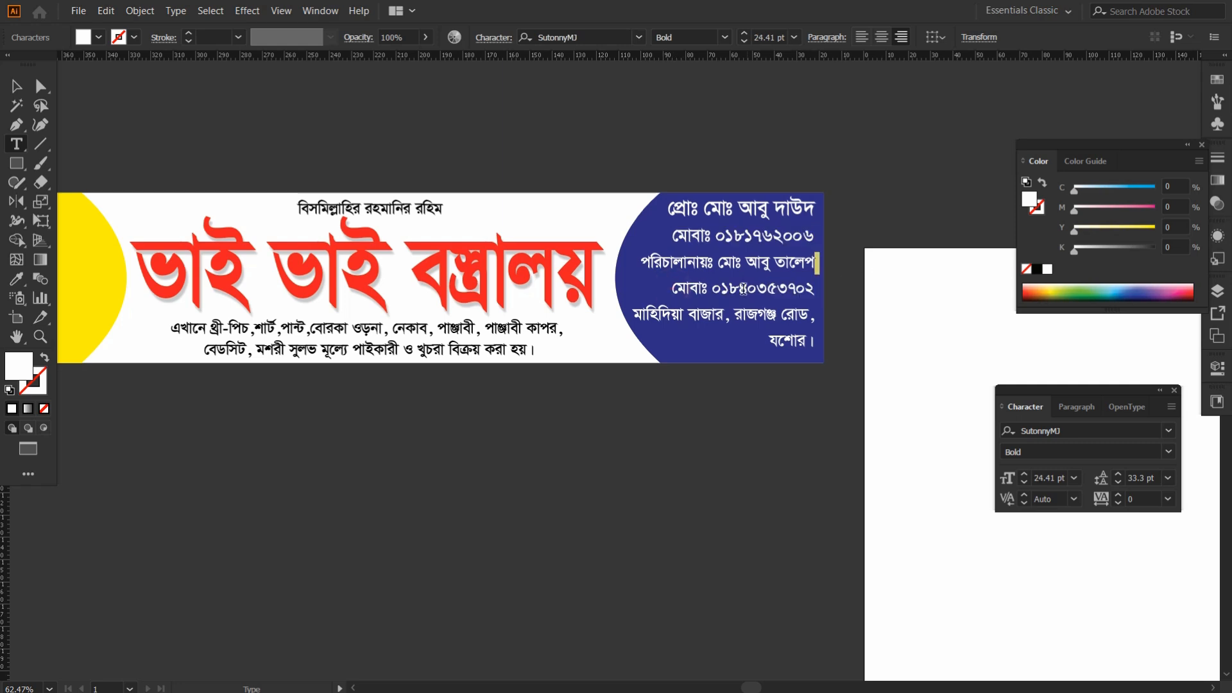
drag(673, 286, 834, 285)
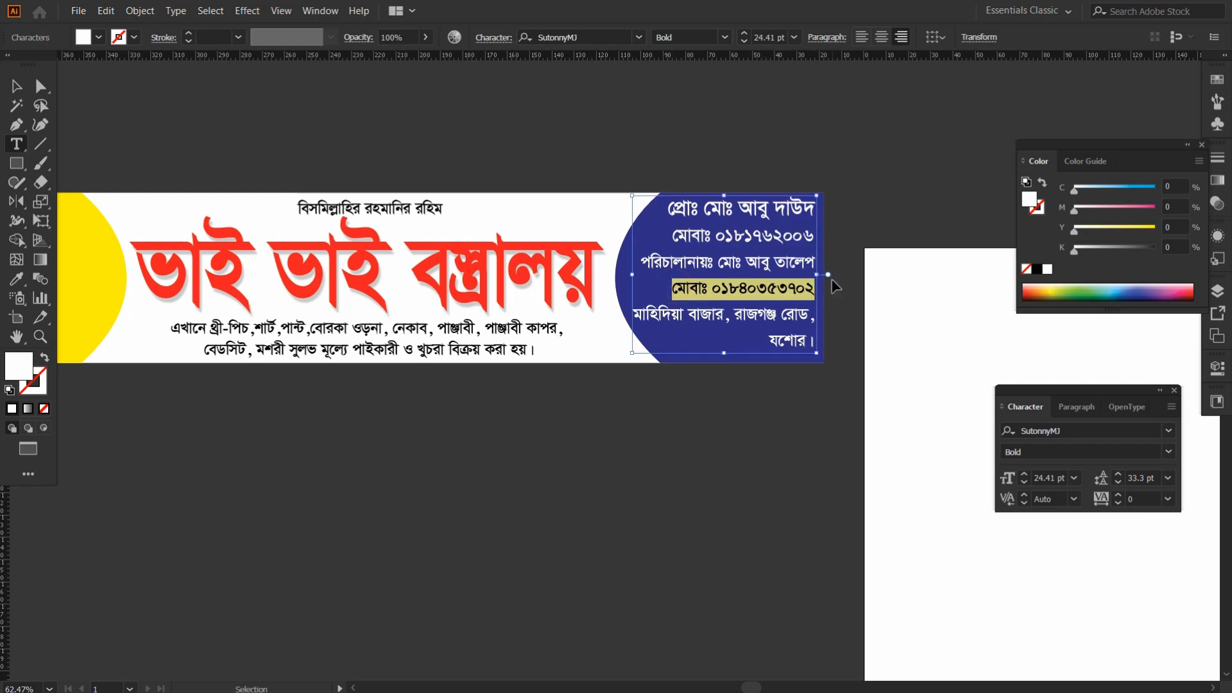
key(Escape)
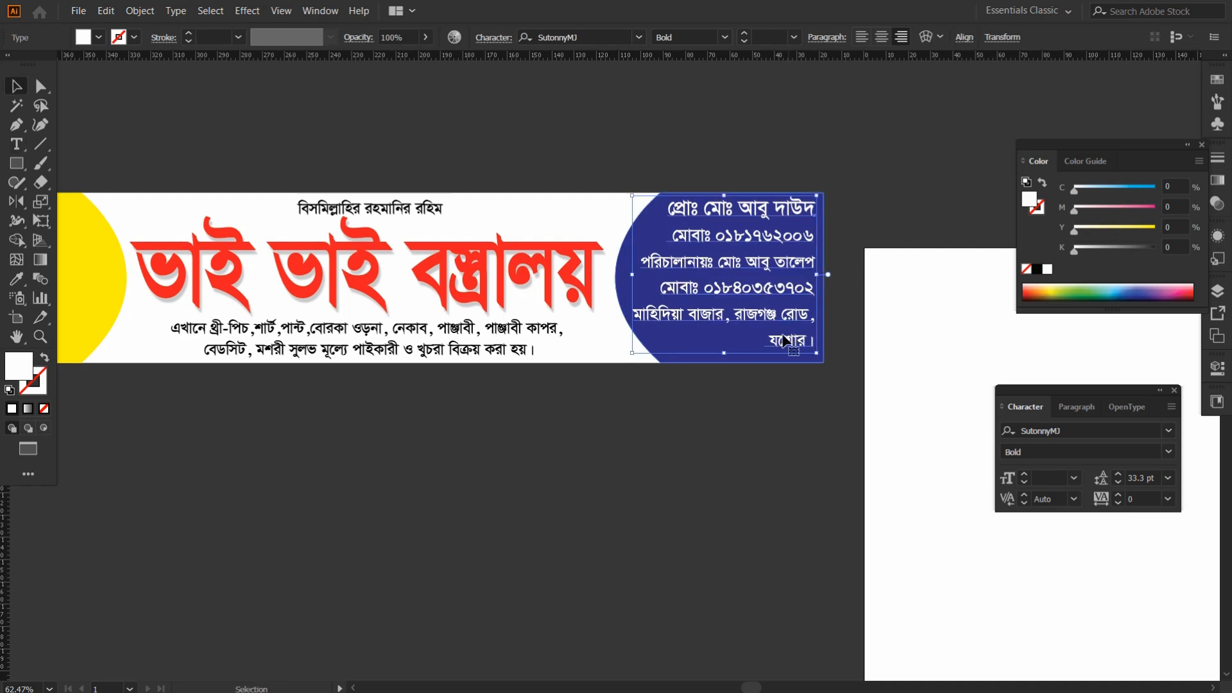
click(750, 399)
drag(673, 470, 672, 472)
click(786, 340)
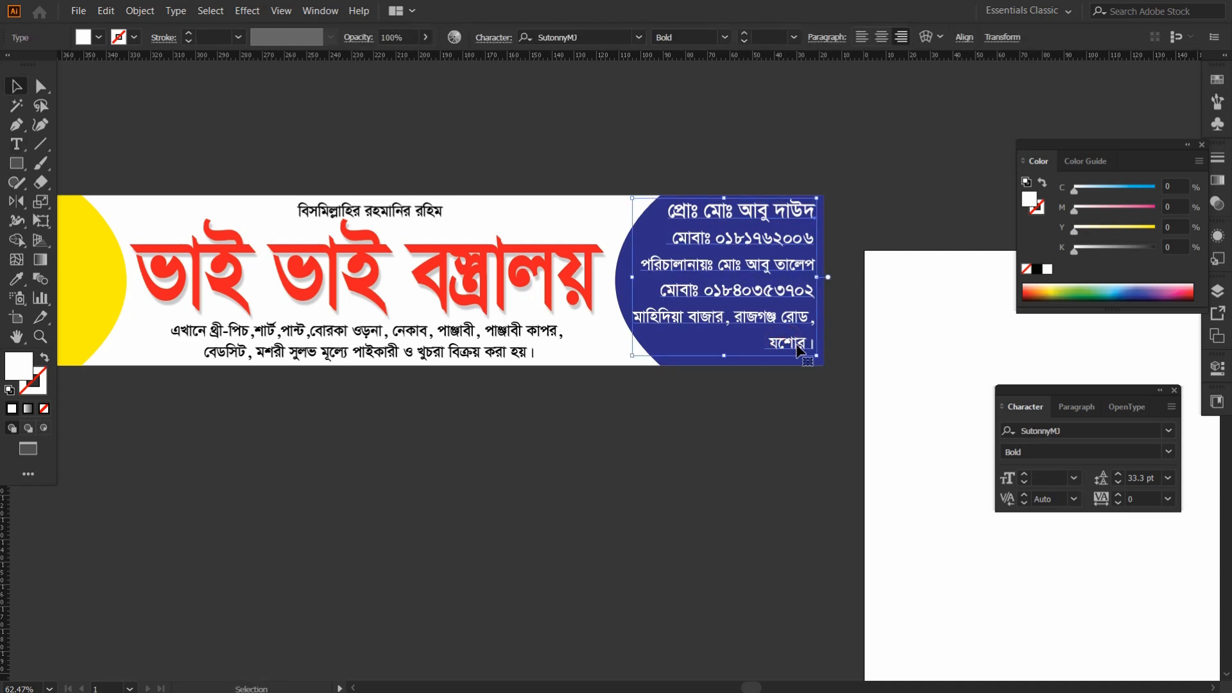
click(746, 401)
drag(477, 430, 675, 415)
click(546, 287)
click(280, 409)
drag(276, 359, 285, 398)
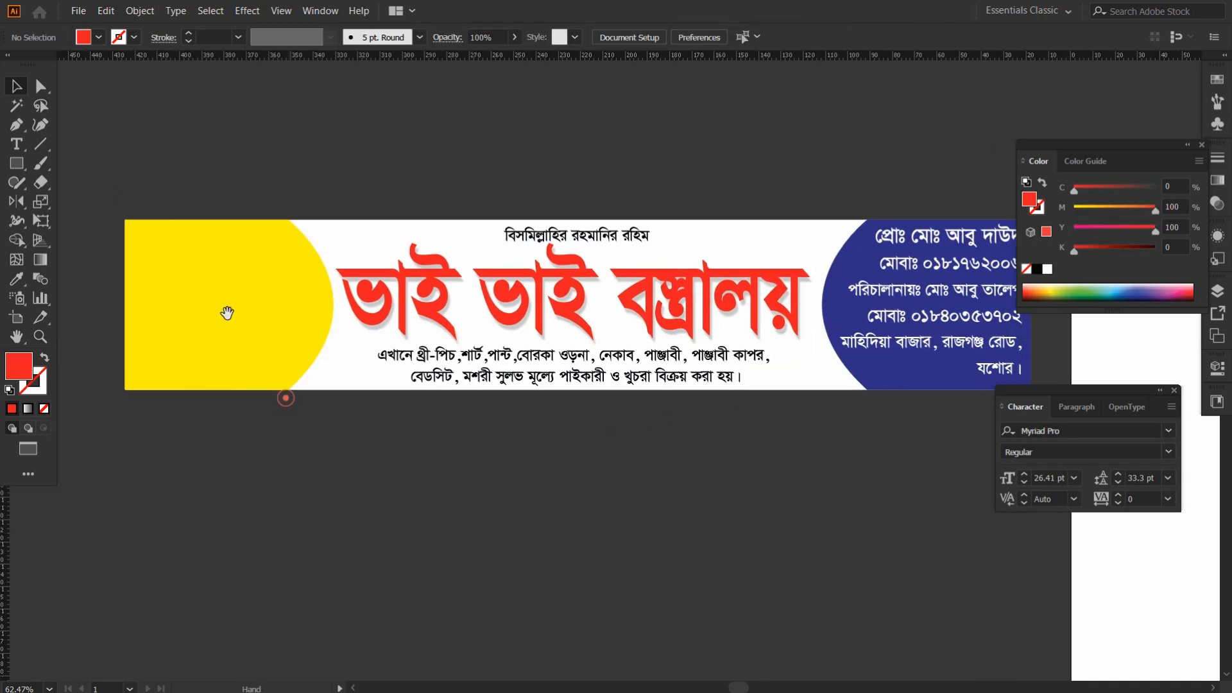
drag(329, 137, 361, 141)
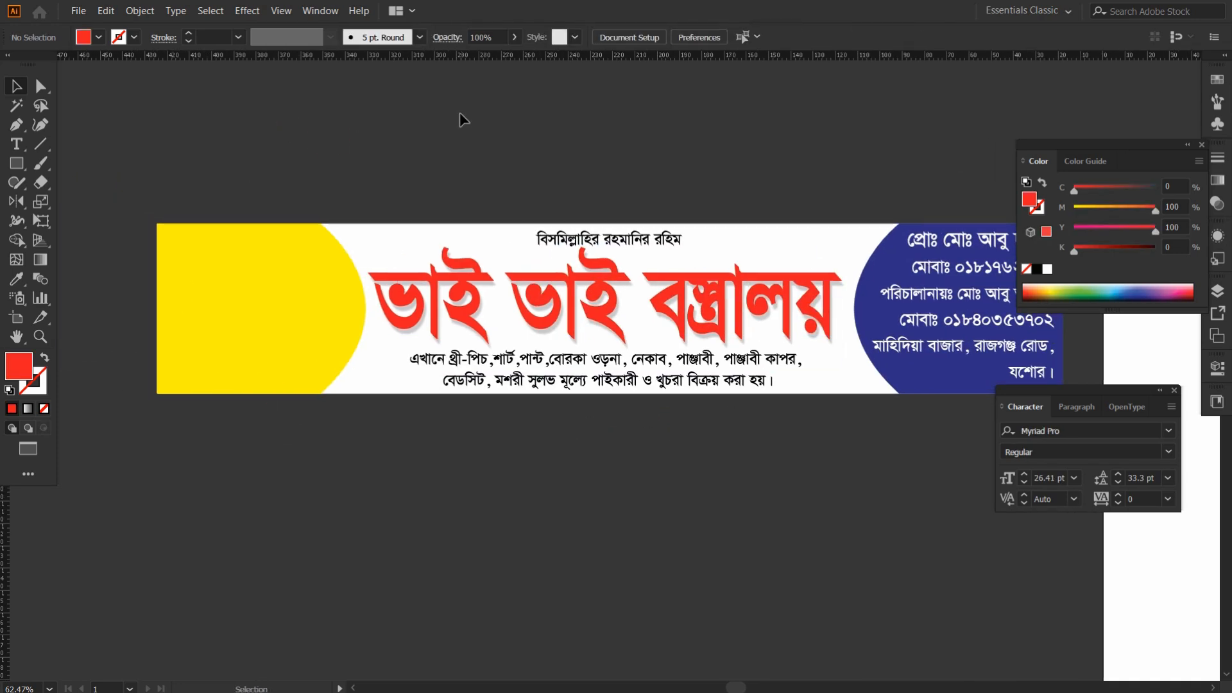
Switch to the 02.psd document, scale down the four clothing model photos together and copy them
key(f)
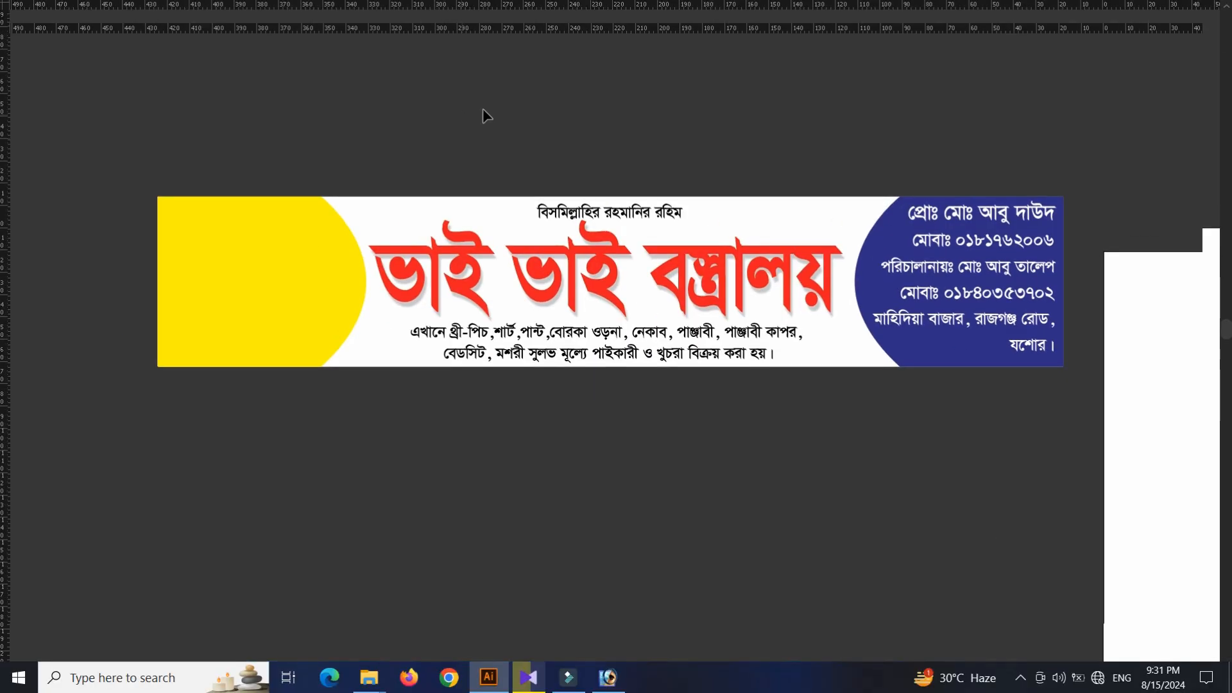
key(f)
click(525, 35)
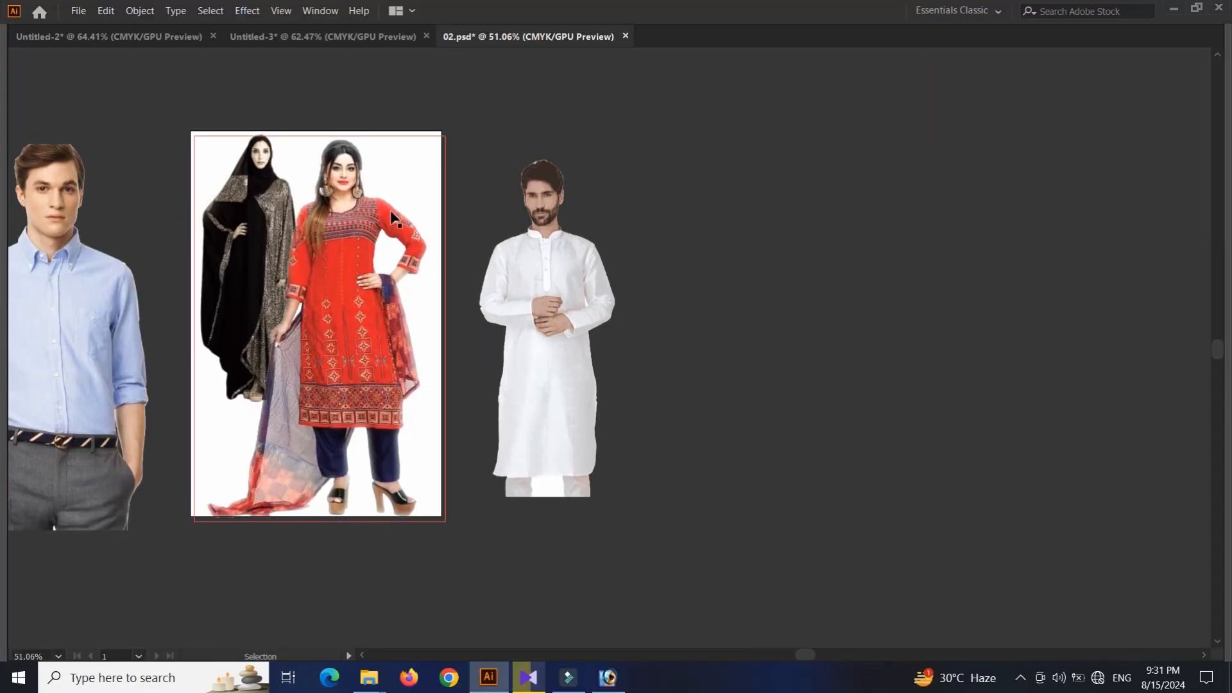
drag(370, 203, 902, 345)
drag(176, 169, 180, 171)
key(s)
drag(923, 116, 640, 214)
key(v)
Paste the four model photos into the Untitled-3 banner document and move them below the banner
click(340, 38)
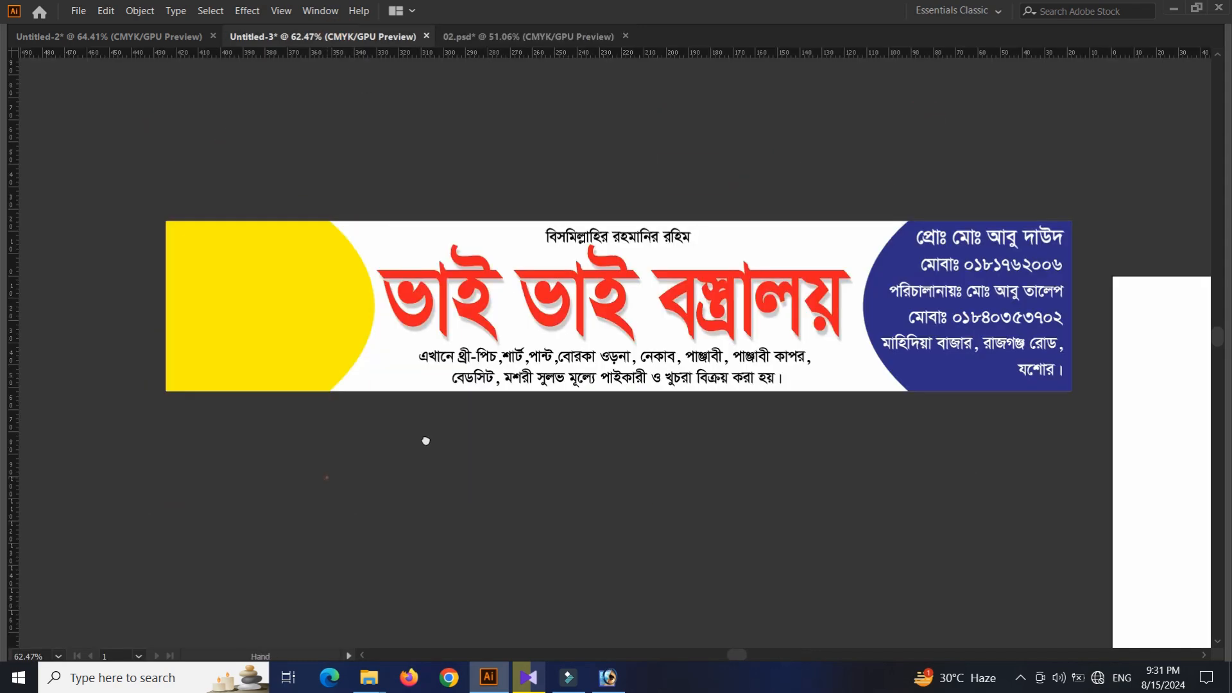
key(ctrl+v)
key(f)
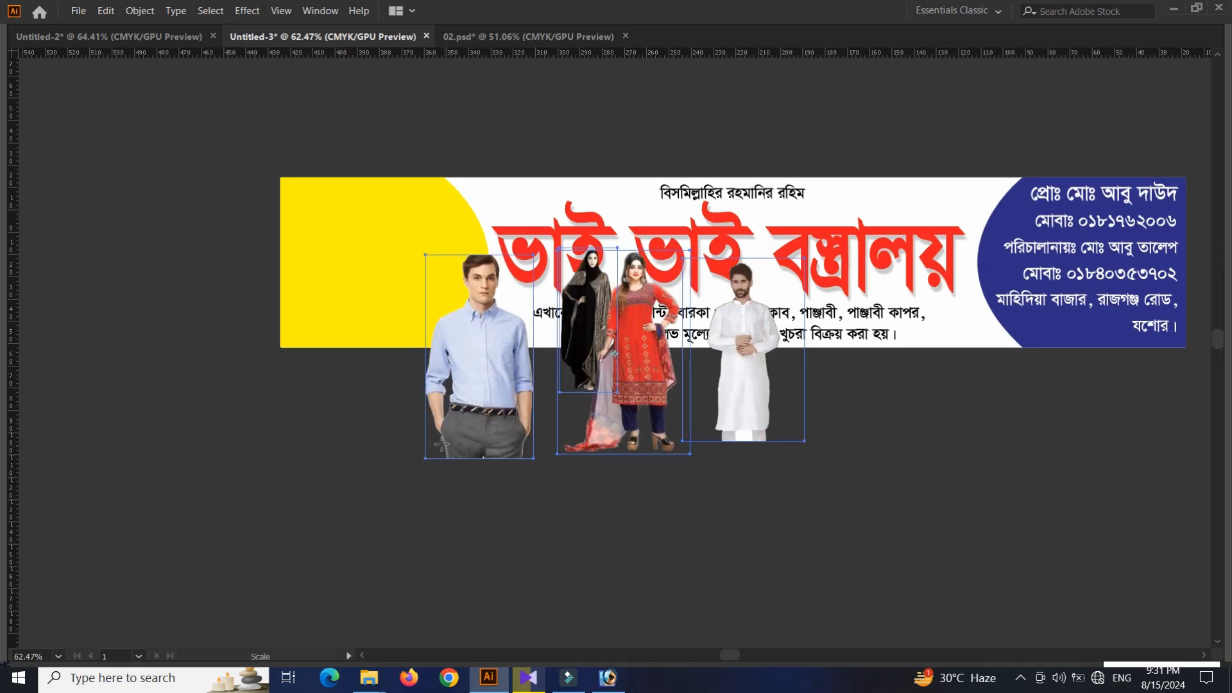
key(s)
drag(474, 408, 556, 414)
drag(565, 331, 453, 458)
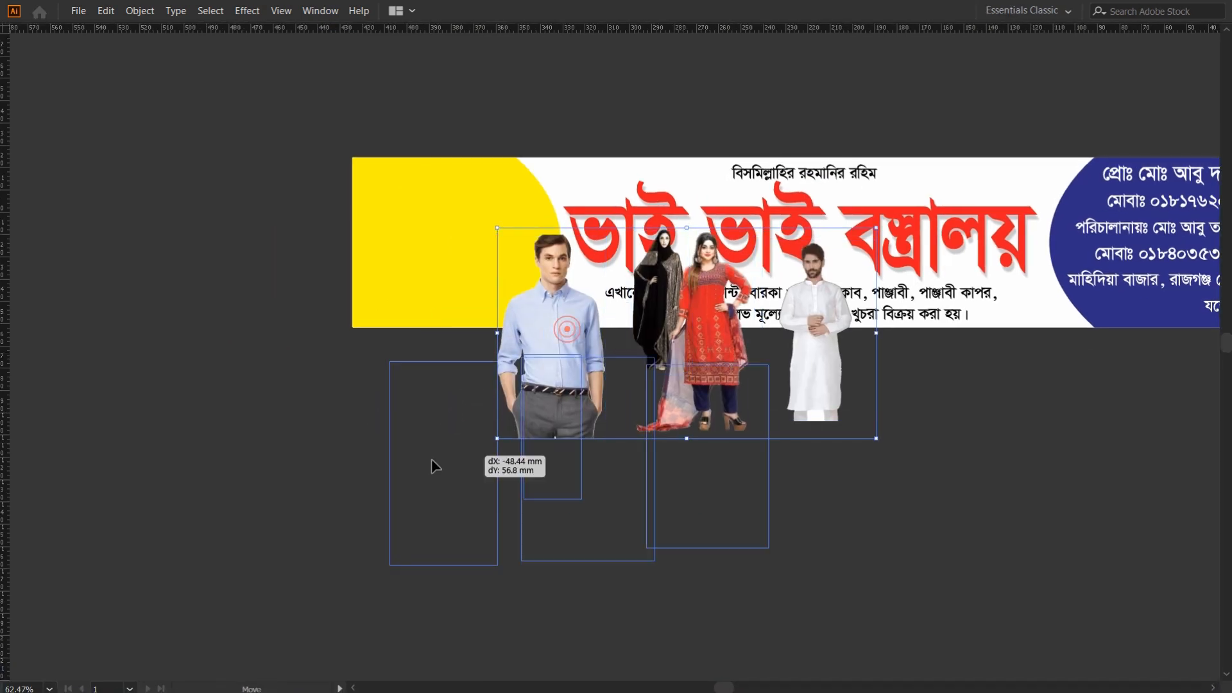
click(361, 456)
Spread the four model photos apart below the banner so that none of them overlap
drag(287, 417, 261, 448)
drag(373, 438, 419, 252)
drag(440, 281, 357, 292)
drag(544, 326, 589, 394)
drag(761, 311, 856, 312)
drag(611, 342, 711, 350)
drag(641, 422, 687, 414)
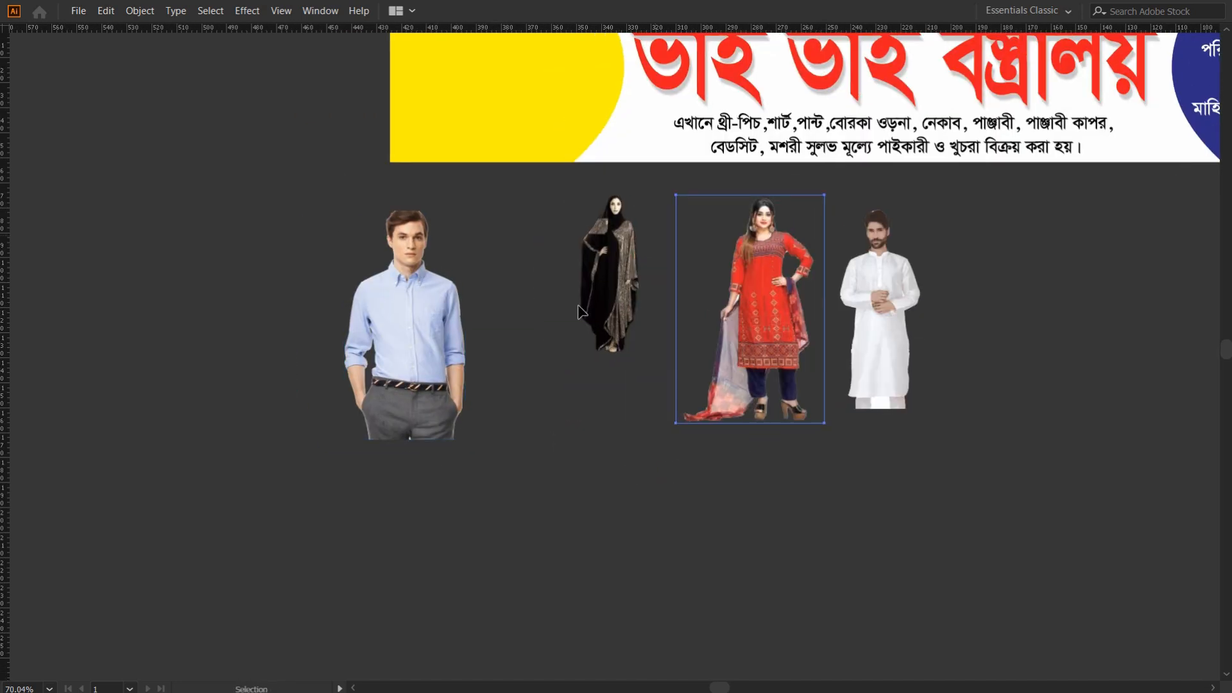
Move the black abaya woman's photo beside the blue-shirt man and enlarge it to nearly his height
drag(620, 266, 555, 348)
key(s)
click(691, 223)
drag(632, 273, 657, 221)
key(ctrl+z)
key(ctrl+z)
drag(560, 353, 546, 332)
click(528, 338)
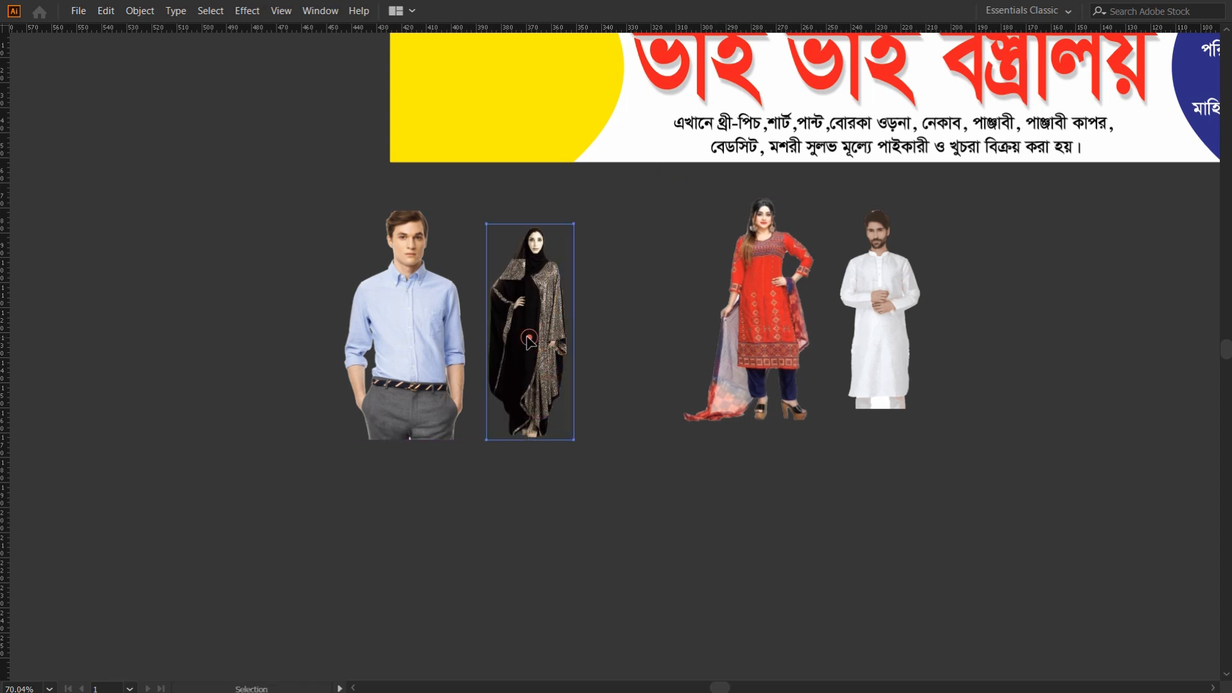
Place the red-dress woman's photo beside the abaya woman and resize it to the same height
drag(760, 308, 701, 318)
key(s)
drag(796, 169, 783, 166)
key(v)
drag(671, 340, 650, 354)
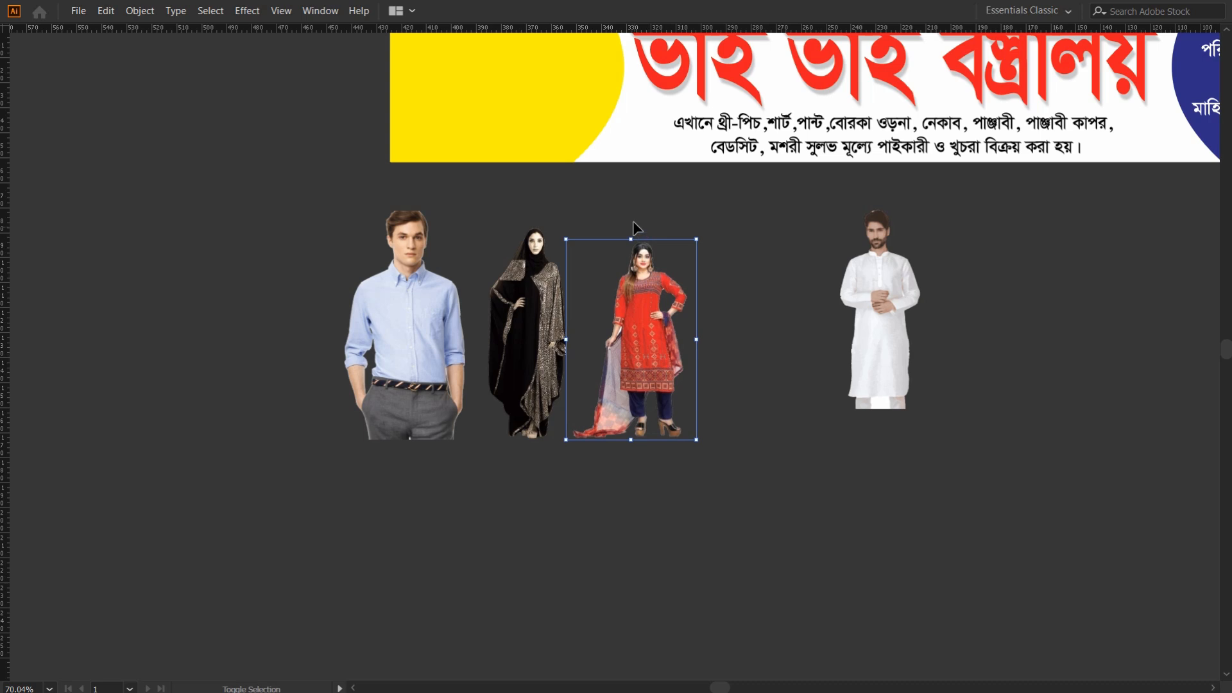
drag(631, 235, 630, 220)
Move the white-panjabi man's photo beside the red-dress woman with its lower edge level with the others
drag(879, 302, 743, 356)
key(v)
key(shift+Up)
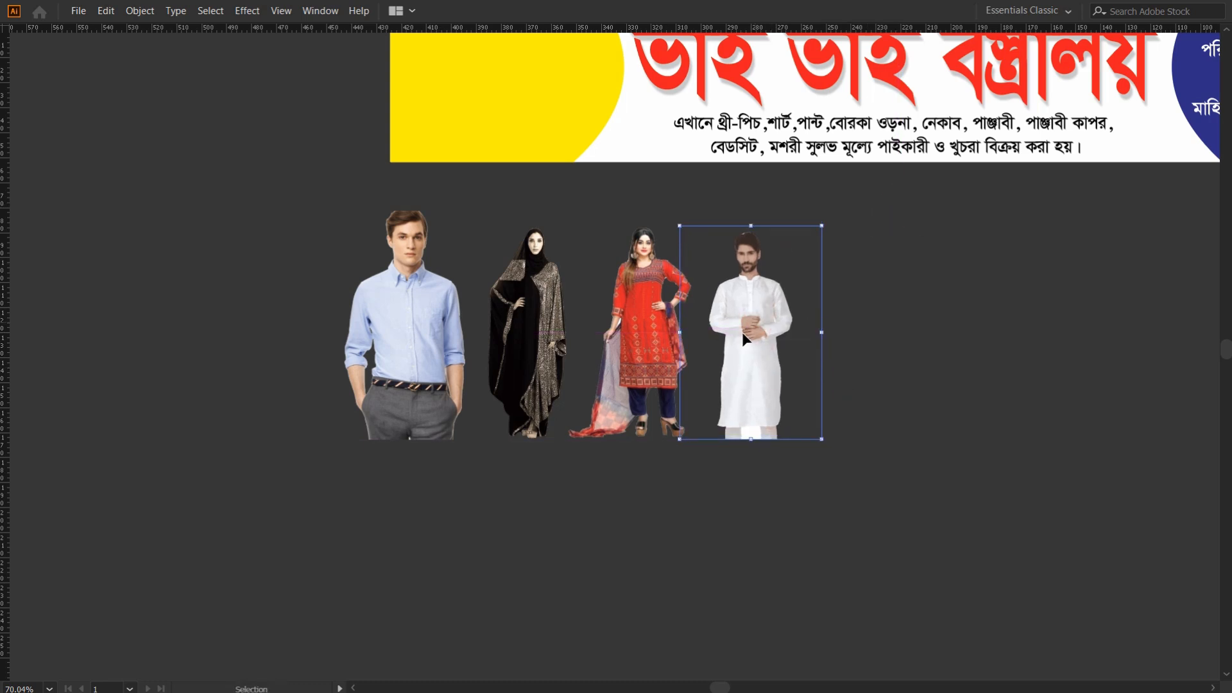
click(465, 483)
Scale down the blue-shirt man's photo slightly and position it close beside the abaya woman
click(418, 371)
key(s)
drag(545, 160, 531, 177)
key(a)
drag(315, 251, 218, 315)
drag(317, 405, 346, 411)
key(Left)
key(Left)
key(Left)
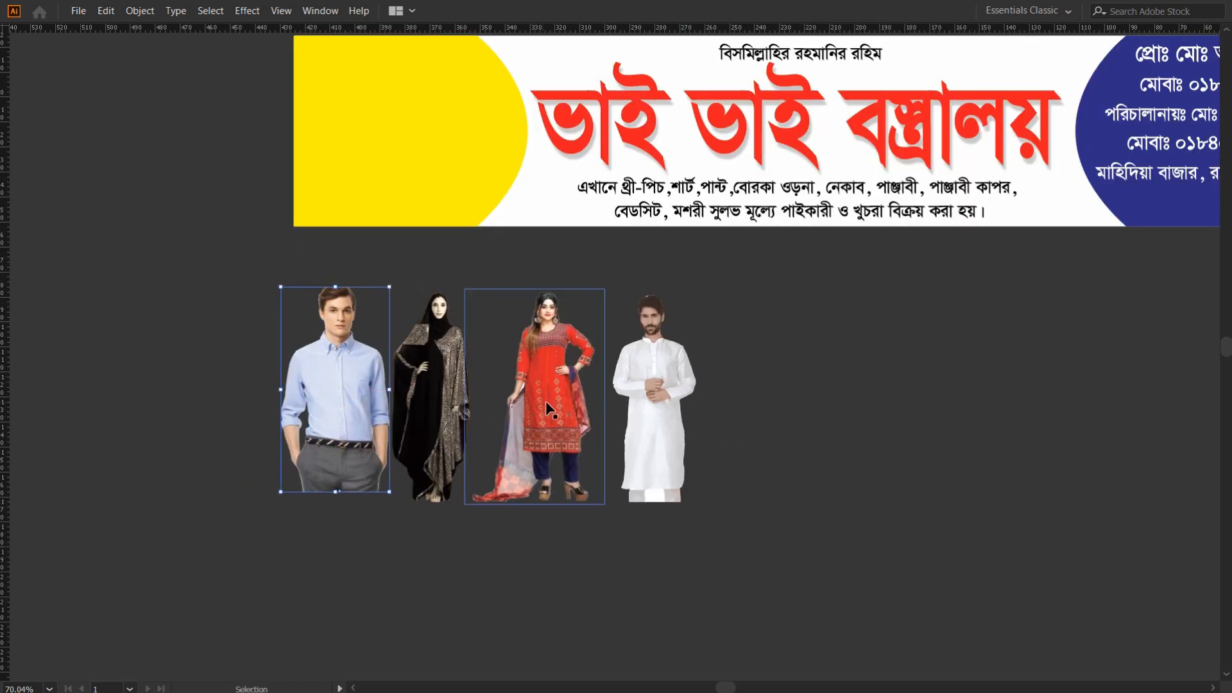
Shift the red-dress woman and the white-panjabi man left to tighten the gaps in the photo row
drag(542, 401, 520, 402)
drag(637, 403, 616, 403)
click(530, 499)
Select all four model photos, move them up onto the yellow panel and scale them down together
drag(739, 527, 272, 404)
right_click(388, 331)
click(212, 343)
drag(240, 403, 745, 507)
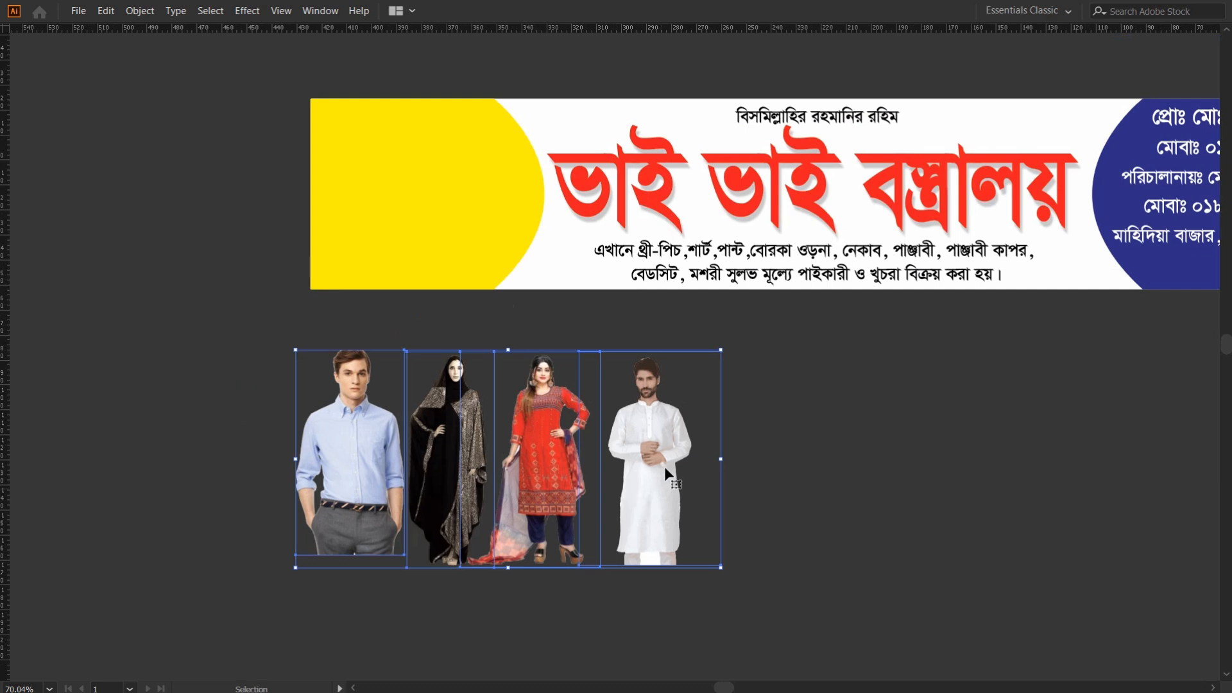
key(v)
drag(564, 359, 577, 387)
drag(646, 455, 491, 231)
drag(646, 128, 558, 205)
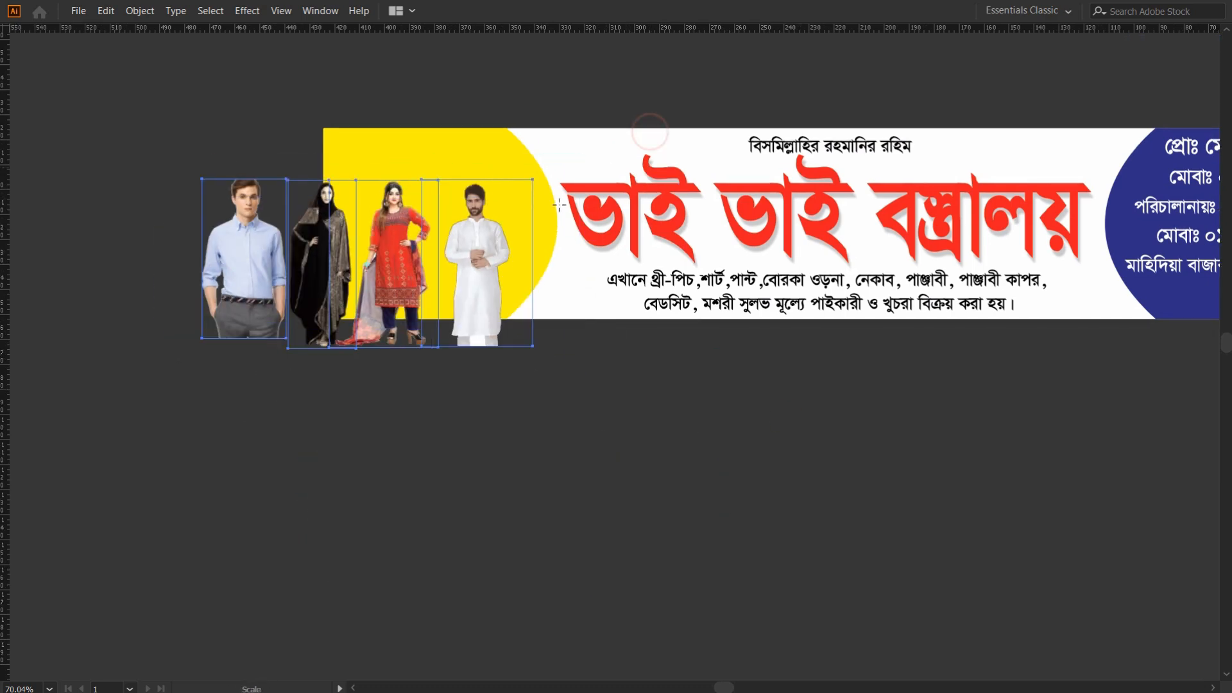
Move the photo row farther right and shrink it until it fits inside the yellow panel
drag(477, 275, 500, 235)
key(s)
drag(631, 107, 588, 135)
key(a)
key(v)
drag(475, 247, 508, 248)
key(s)
drag(655, 115, 611, 138)
key(a)
Try to shift the photo row slightly farther right inside the yellow panel, and undo the last changes
key(s)
key(a)
drag(516, 225, 533, 229)
key(v)
key(ctrl+z)
key(ctrl+z)
key(ctrl+z)
click(402, 361)
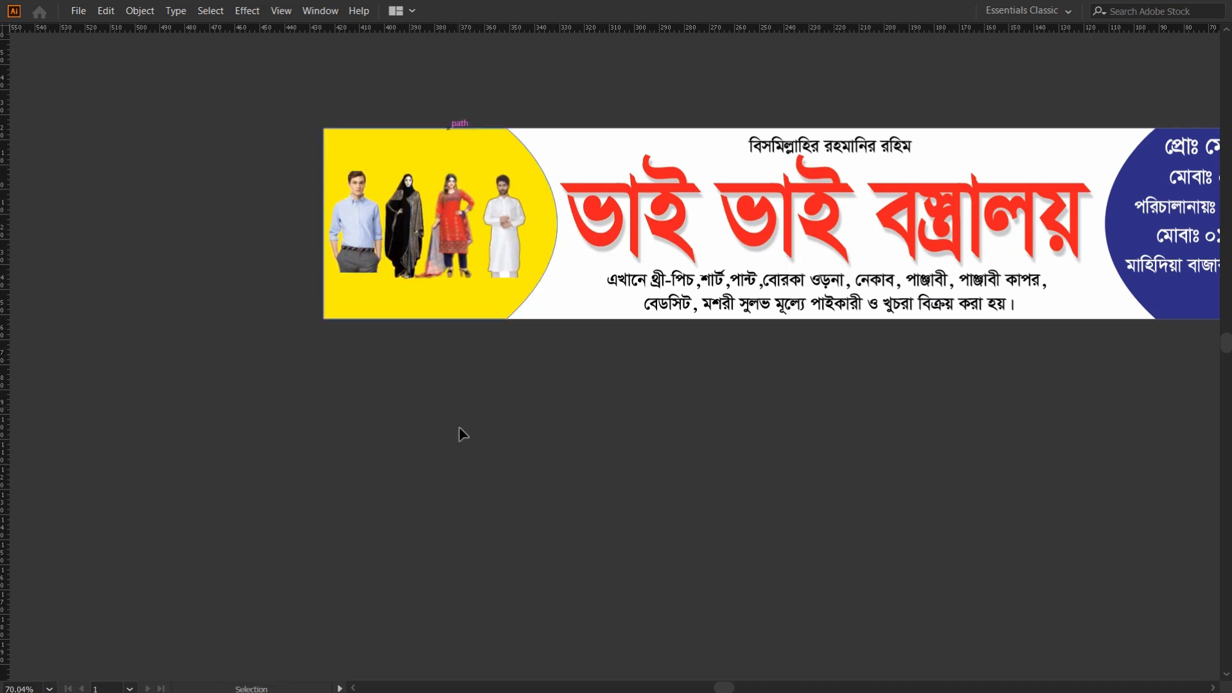
Move the red-dress woman and the white-panjabi man down to form a lower row of photos
drag(492, 426, 437, 469)
drag(426, 394, 493, 399)
drag(388, 424, 393, 465)
drag(344, 401, 601, 433)
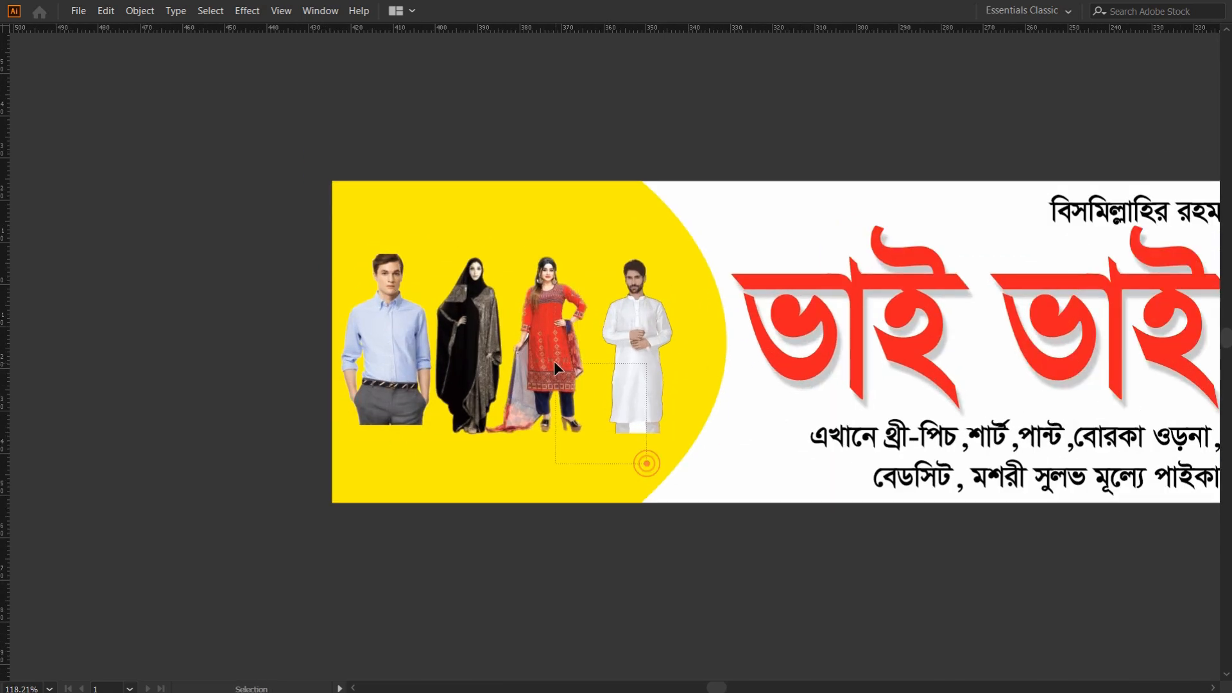
click(553, 361)
scroll(553, 360, up, 2)
right_click(531, 356)
click(560, 472)
click(623, 539)
drag(671, 517, 560, 430)
drag(545, 489, 529, 372)
drag(537, 284, 380, 471)
Move the blue-shirt man and the abaya woman up near the yellow panel's upper edge, shifting the man left
drag(302, 237, 514, 286)
drag(468, 274, 507, 213)
click(275, 216)
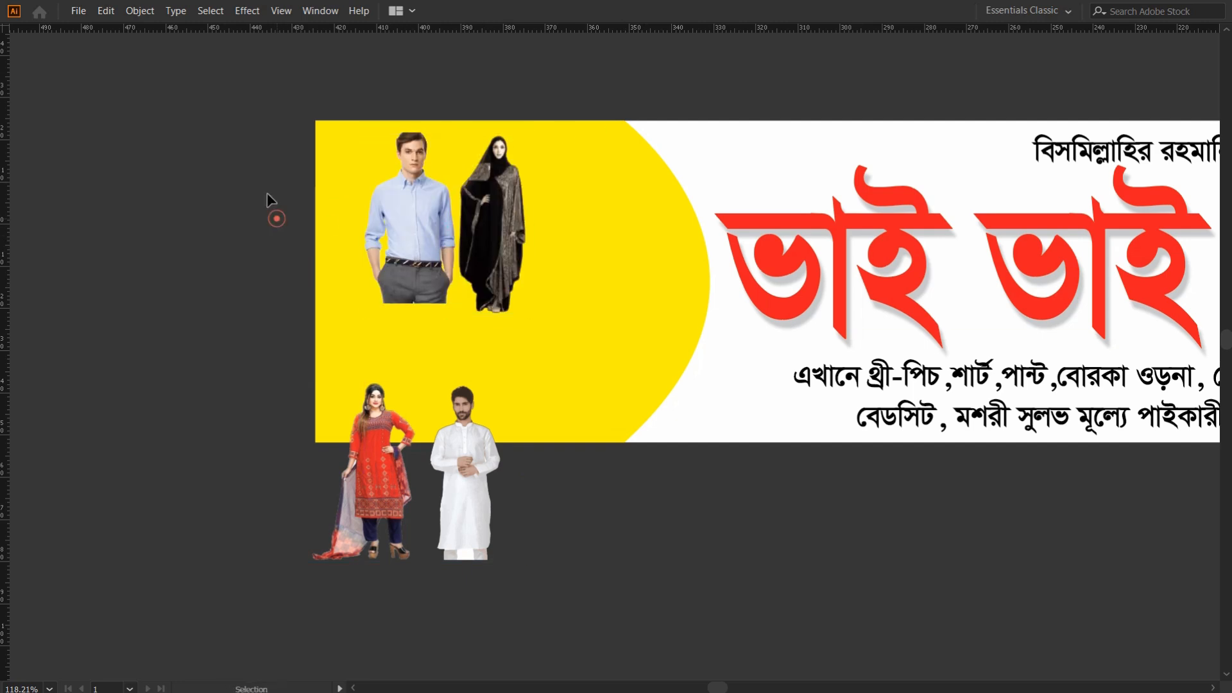
drag(272, 195, 303, 286)
drag(430, 302, 393, 295)
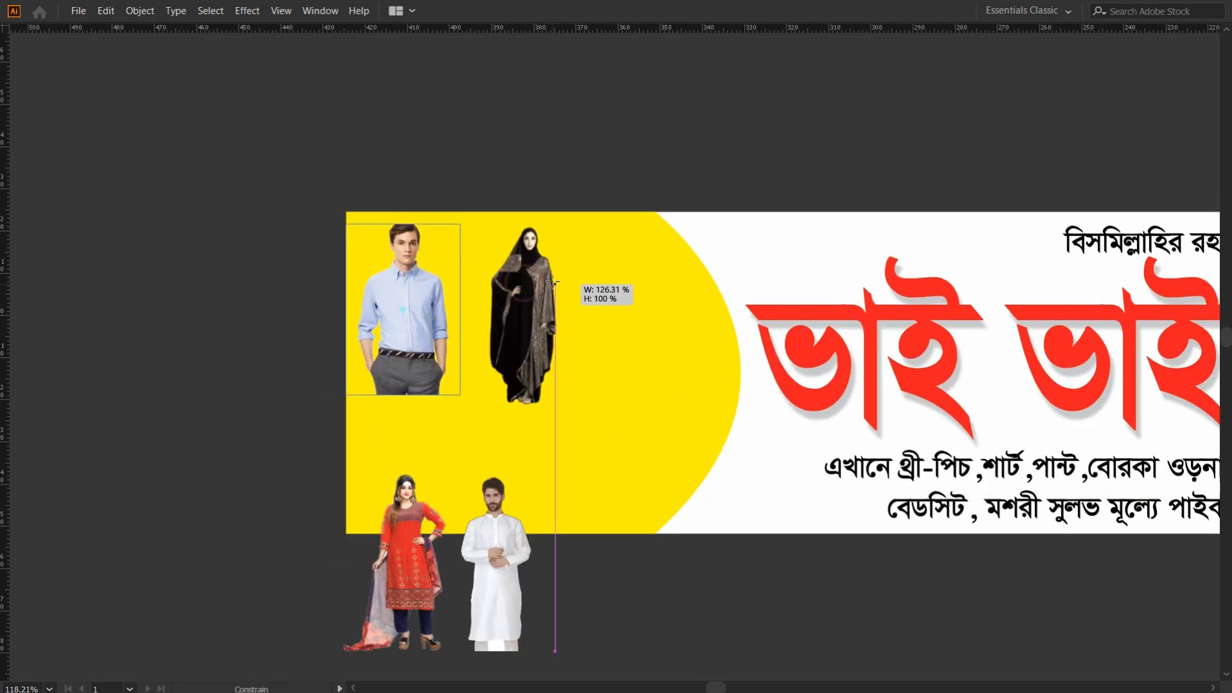
Move the lower pair of photos up into the yellow panel and scale them down slightly
drag(313, 514, 500, 566)
drag(501, 565, 522, 448)
key(s)
drag(694, 244, 684, 255)
key(v)
Shift the abaya woman, the white-panjabi man and the red-dress woman right across the yellow panel
drag(537, 433, 460, 475)
click(449, 357)
drag(455, 336, 549, 321)
drag(430, 469, 491, 467)
drag(357, 478, 426, 484)
Move the red-dress woman's photo up between the blue-shirt man and the abaya woman
click(324, 346)
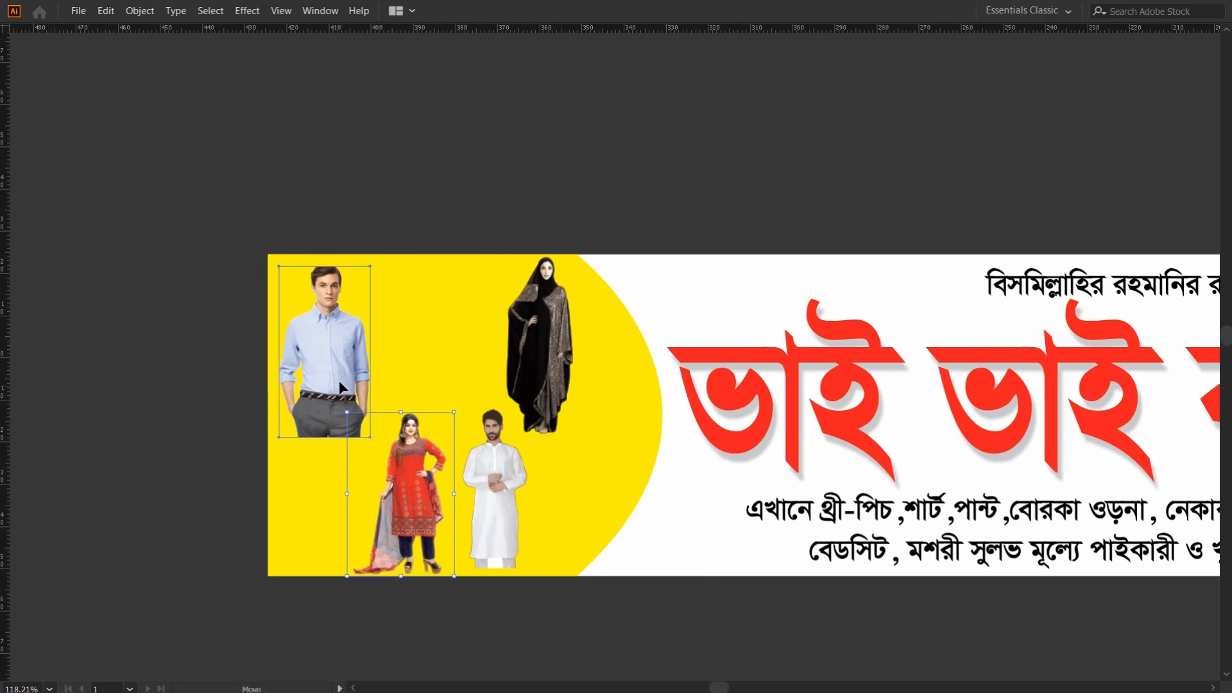
click(212, 358)
scroll(212, 357, up, 1)
drag(418, 444, 435, 372)
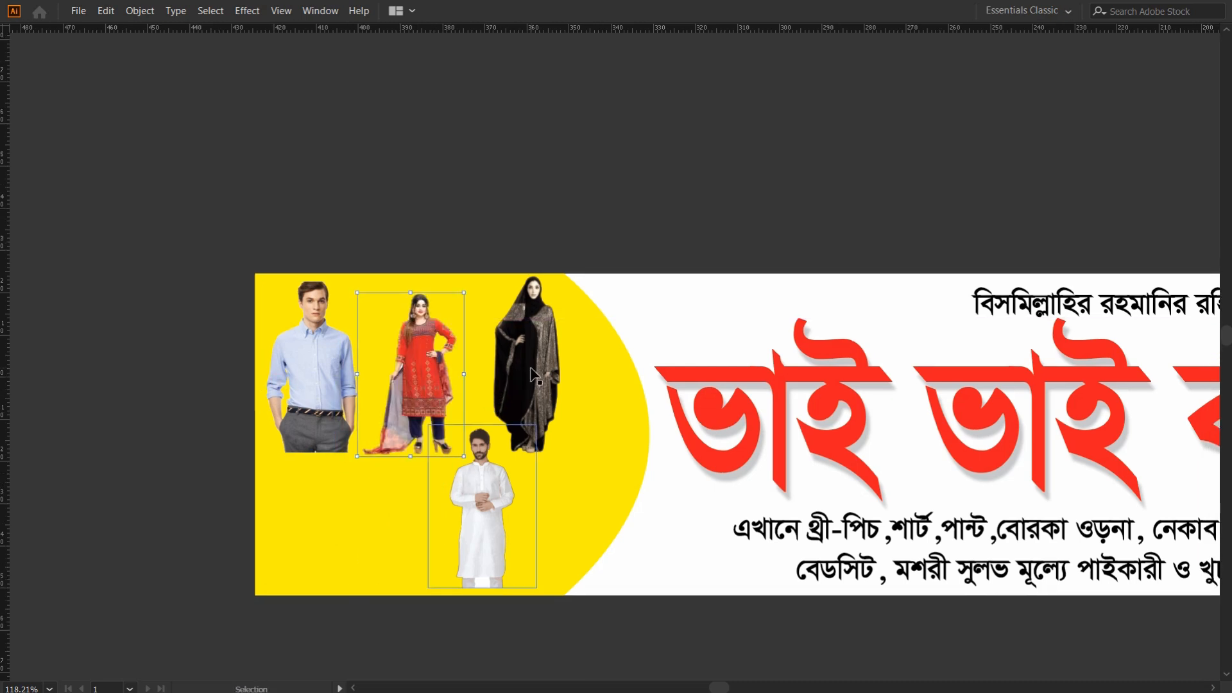
Move the white-panjabi man's photo up beside the abaya woman to complete a row of four models
drag(544, 345, 537, 348)
drag(478, 486, 613, 344)
drag(542, 411, 383, 408)
drag(655, 316, 480, 278)
drag(497, 243, 578, 372)
drag(319, 392, 405, 295)
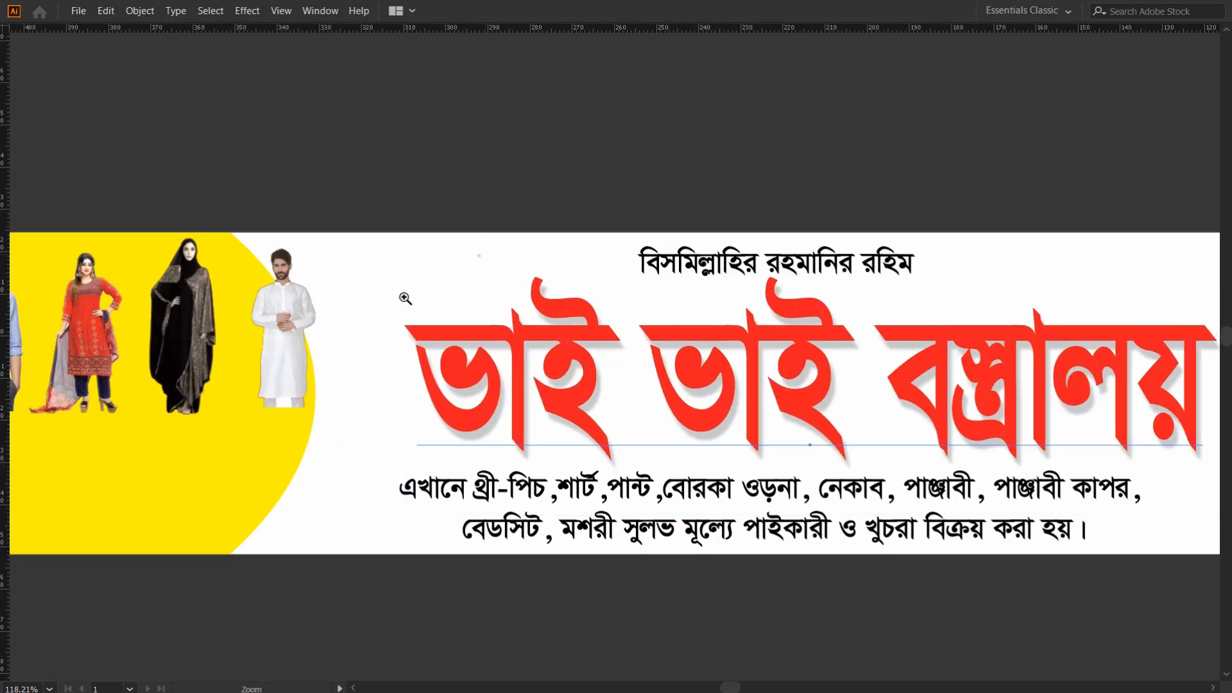
Scale up all four model photos together so they fill more of the banner's height
scroll(435, 378, down, 1)
drag(473, 400, 692, 367)
drag(332, 271, 265, 234)
drag(457, 288, 452, 369)
drag(603, 280, 730, 128)
scroll(619, 188, down, 5)
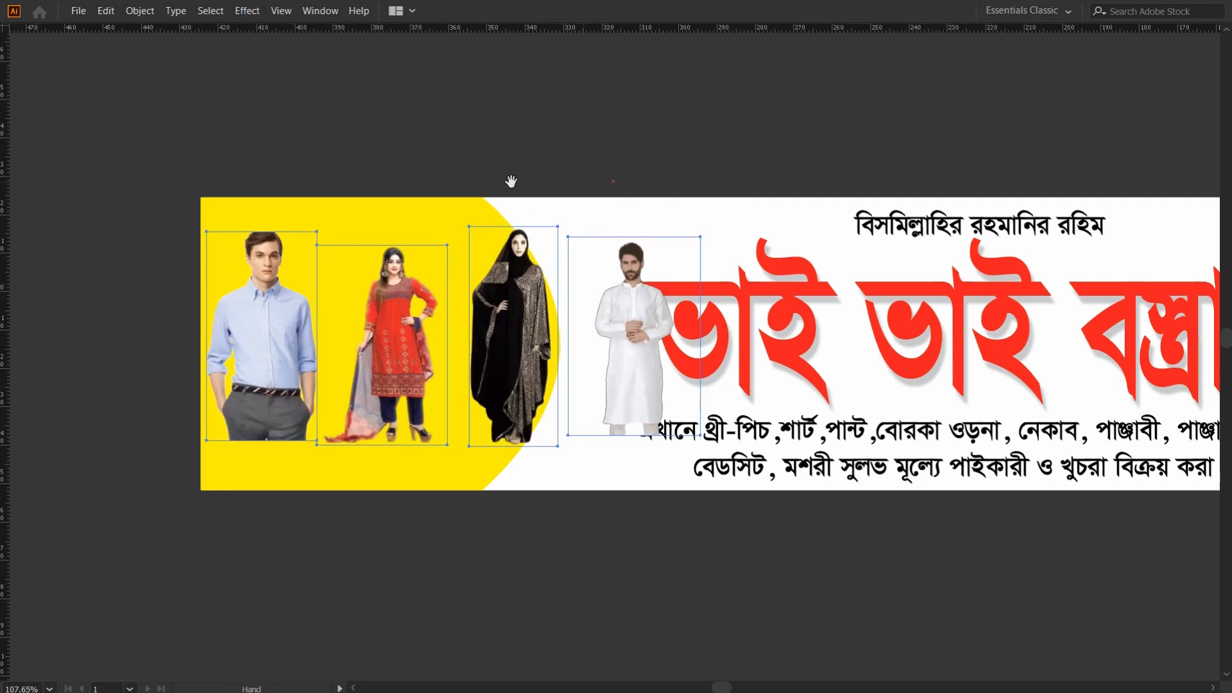
Close the gaps between the four model photos, shifting the red-dress woman and the blue-shirt man right
drag(382, 253, 403, 242)
click(314, 415)
drag(403, 295, 383, 296)
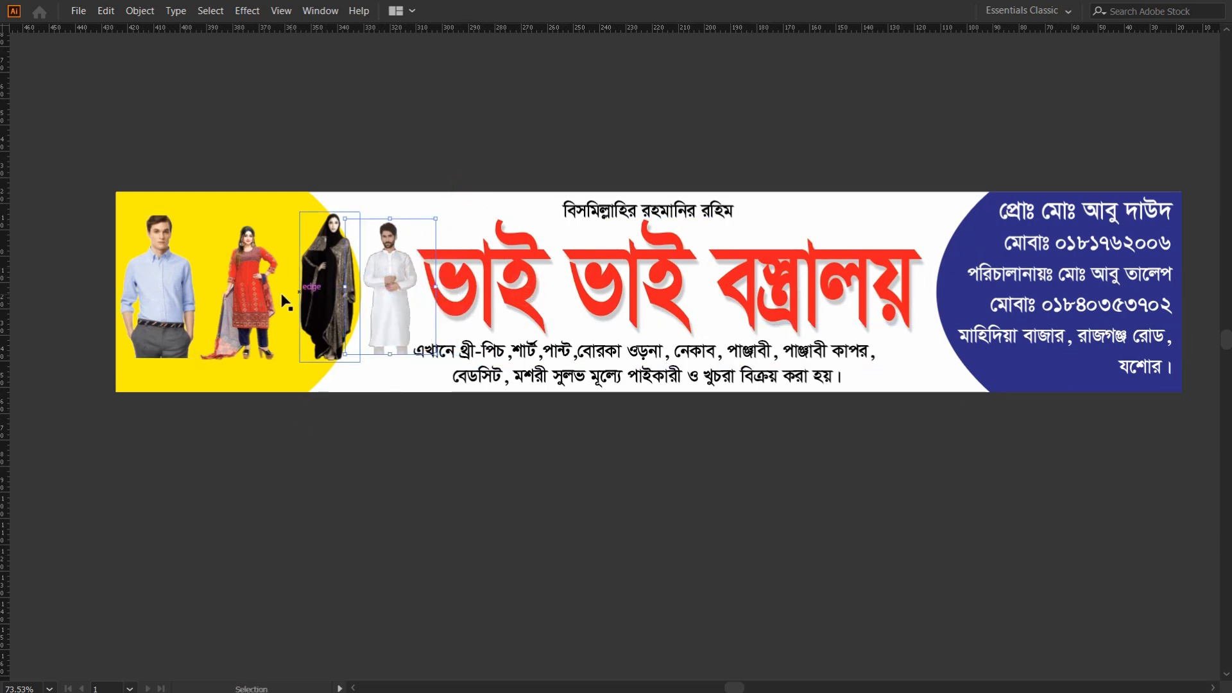
drag(261, 292, 279, 291)
drag(190, 298, 225, 296)
Enlarge the four model photos together a little and shift the row slightly left
drag(122, 252, 394, 334)
key(s)
drag(472, 151, 479, 136)
key(a)
key(v)
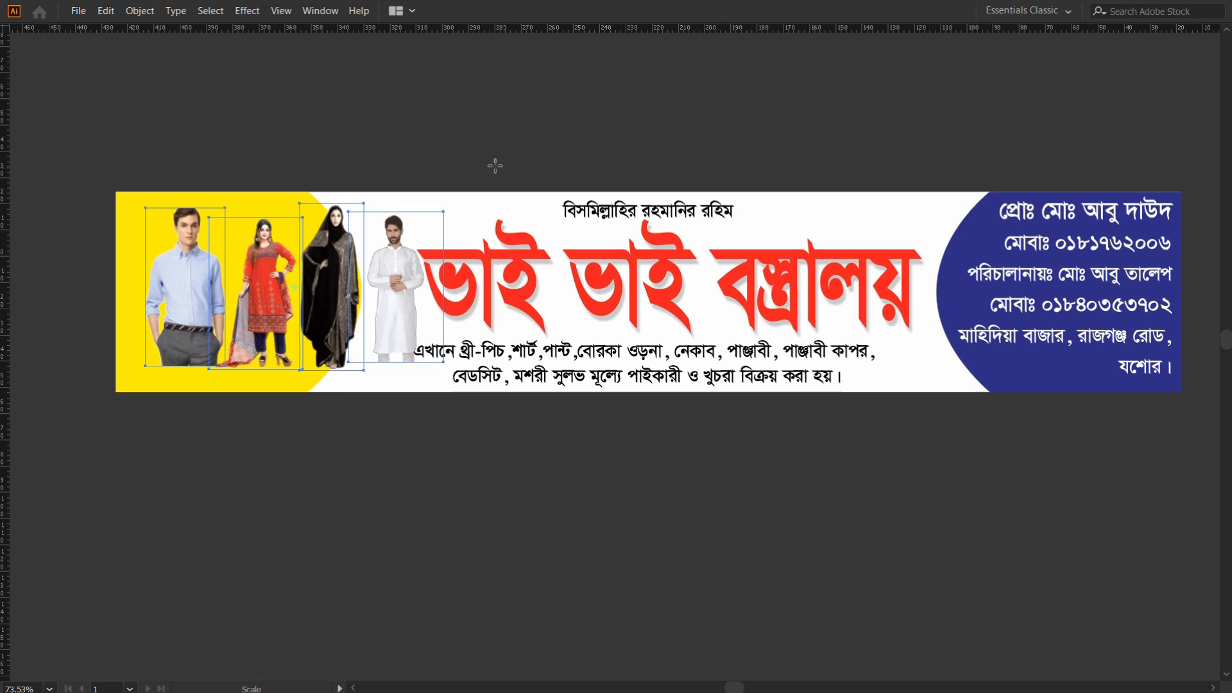
drag(380, 286, 360, 286)
click(397, 434)
Stretch the yellow panel to the right until it reaches behind the white-panjabi man
click(242, 379)
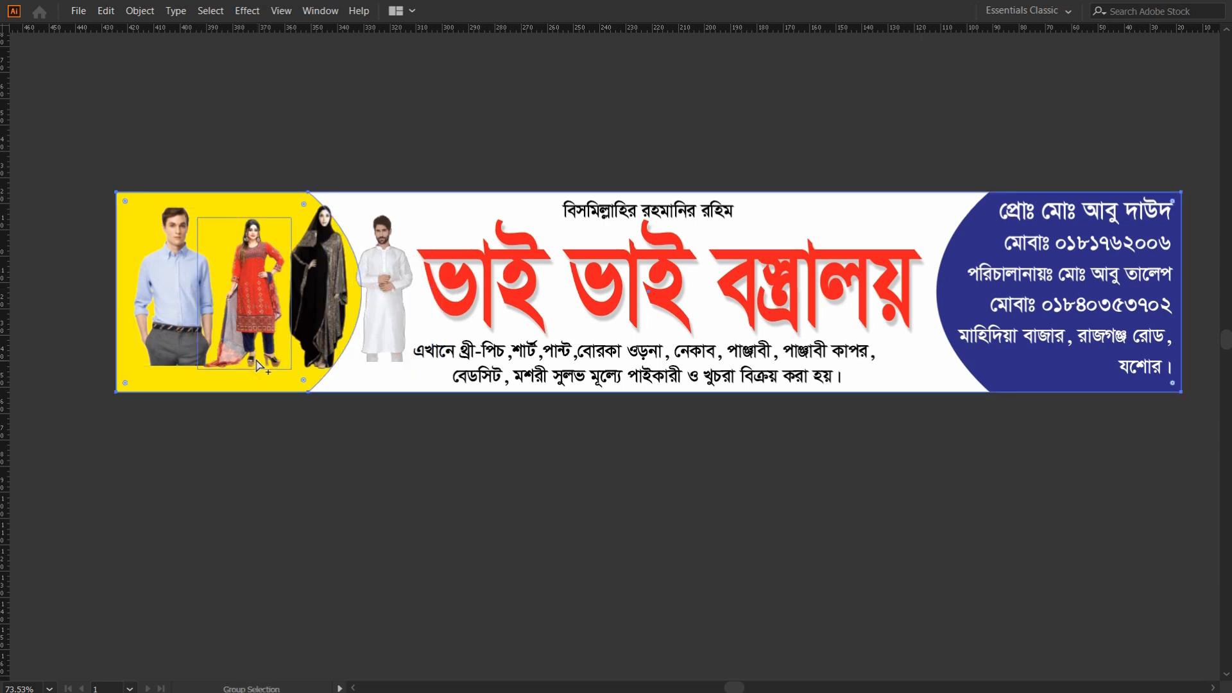
click(302, 514)
click(242, 387)
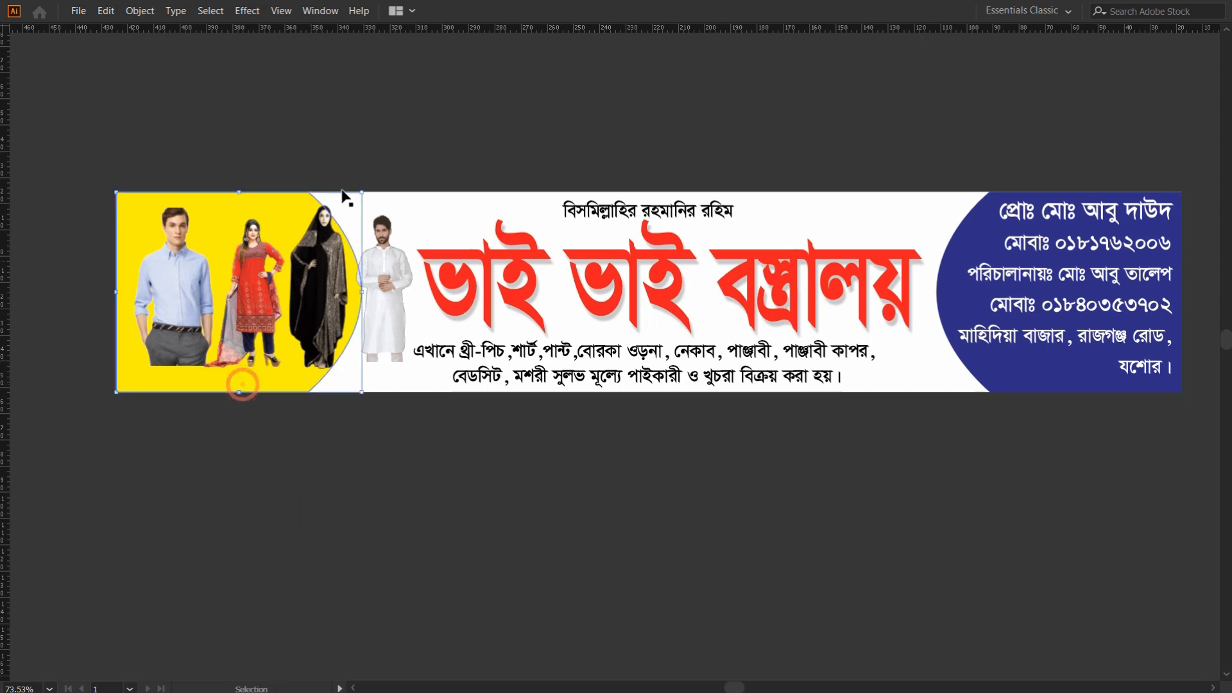
drag(360, 293, 424, 295)
click(464, 155)
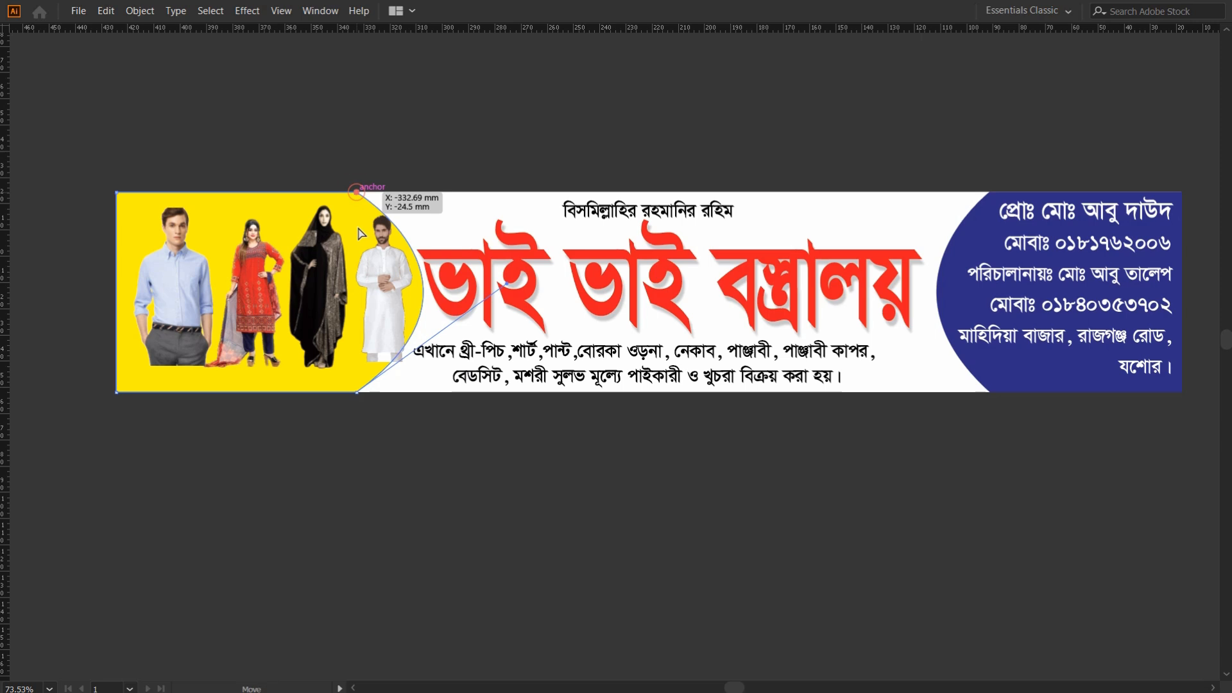
Extend the yellow panel's curved end further right by nudging its two curve anchors past the white-panjabi man
ctrl+click(356, 392)
key(Right)
key(Right)
key(Right)
key(Right)
key(Right)
key(Right)
key(Right)
key(Right)
key(Right)
key(Right)
key(Right)
key(Right)
key(Right)
key(Right)
key(Right)
key(Right)
key(Right)
key(Right)
key(Right)
key(Right)
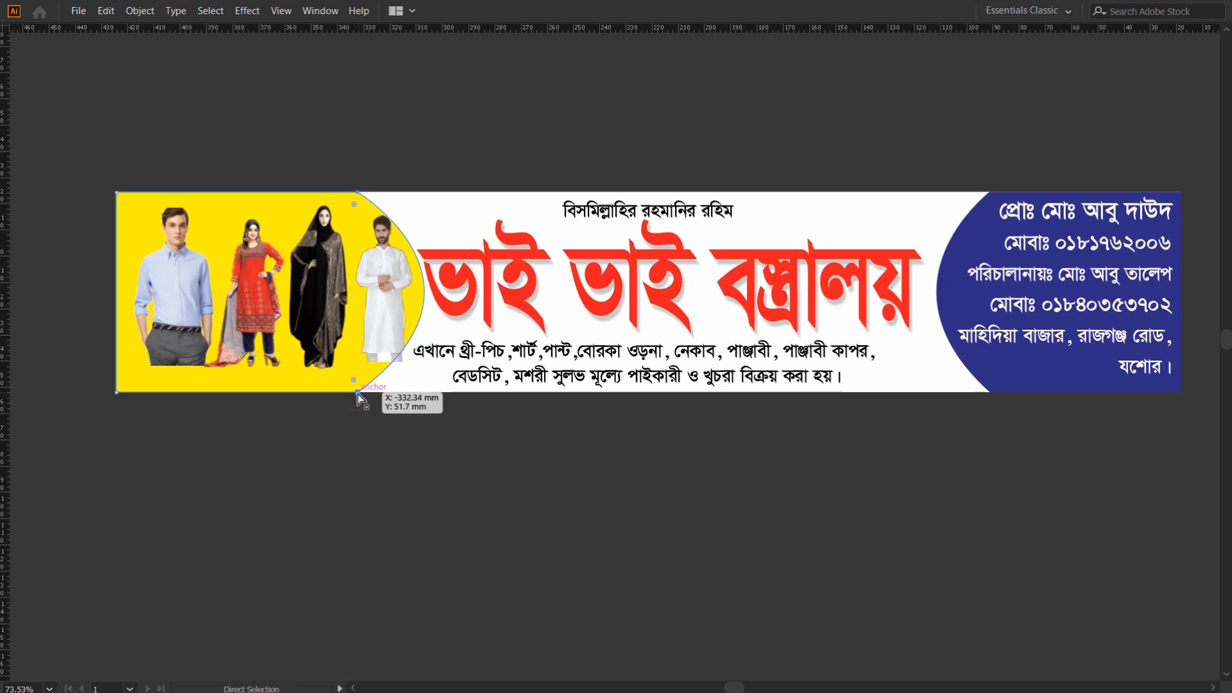
key(Right)
key(Right)
key(Right)
key(Right)
key(Right)
key(Right)
key(Right)
key(Right)
key(Right)
key(Right)
key(Right)
key(Right)
key(Right)
key(Right)
key(Right)
key(Right)
key(Right)
key(Right)
key(Right)
key(Right)
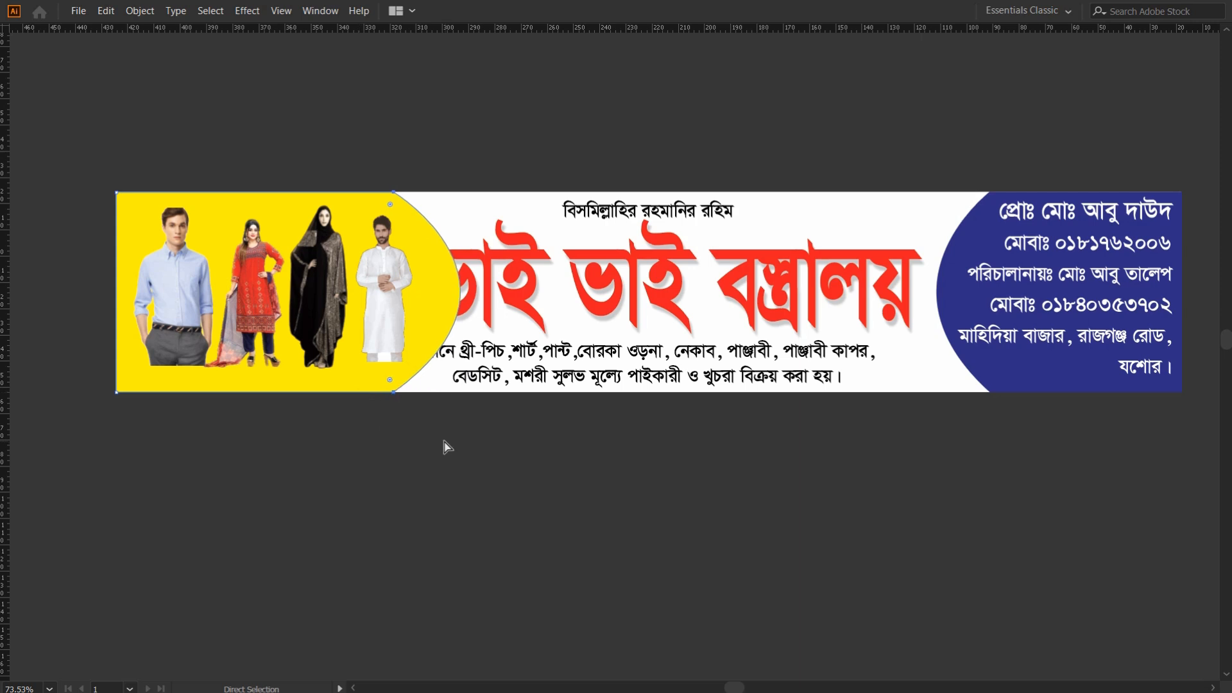
click(576, 290)
click(509, 195)
drag(493, 197, 549, 305)
key(ctrl+z)
key(ctrl+shift+a)
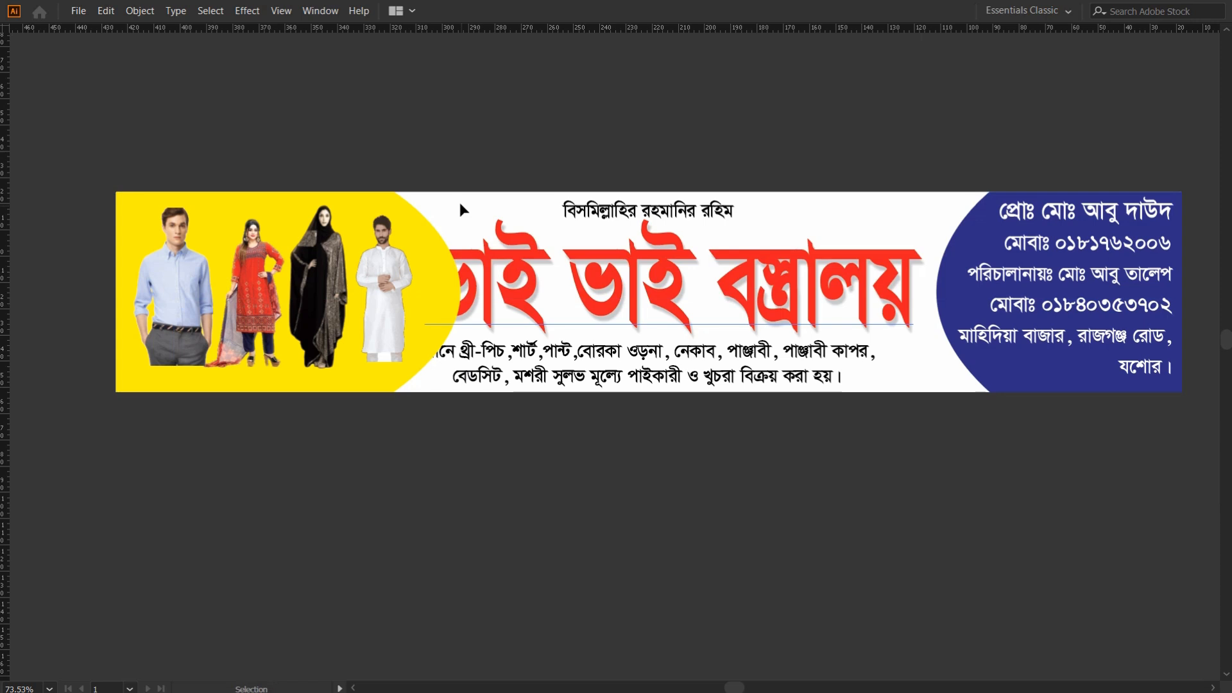
Cut the red headline and the two-line goods text out of the banner
click(550, 383)
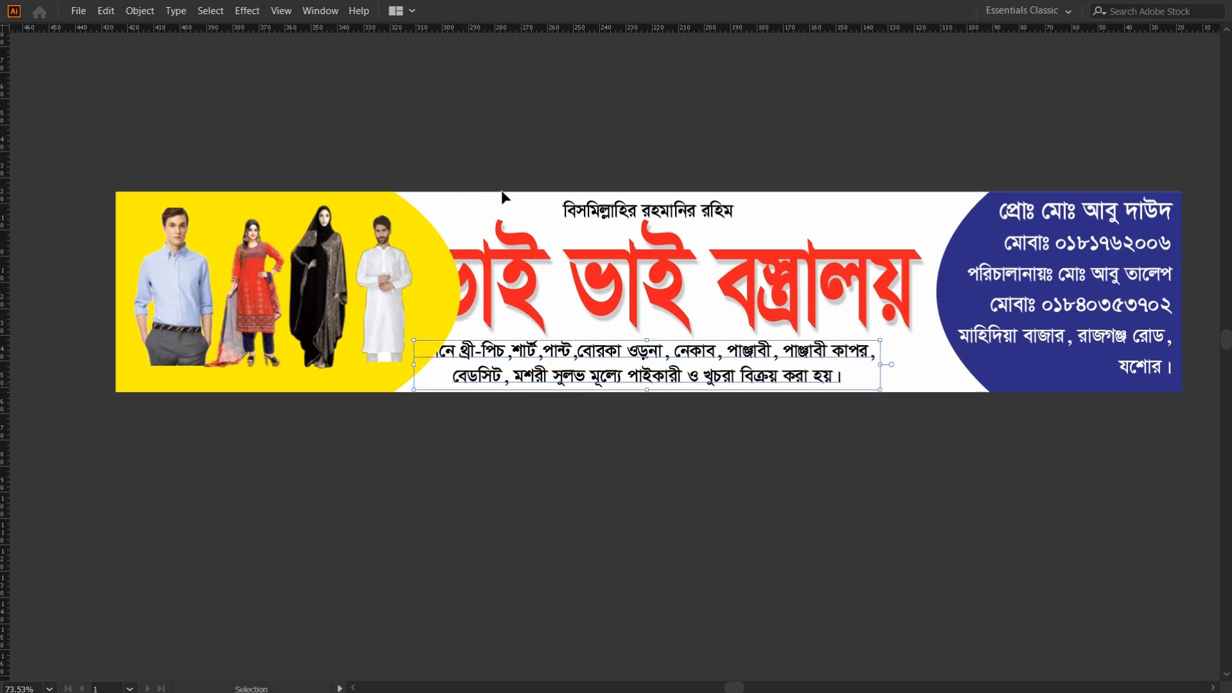
drag(537, 409, 537, 410)
key(ctrl+x)
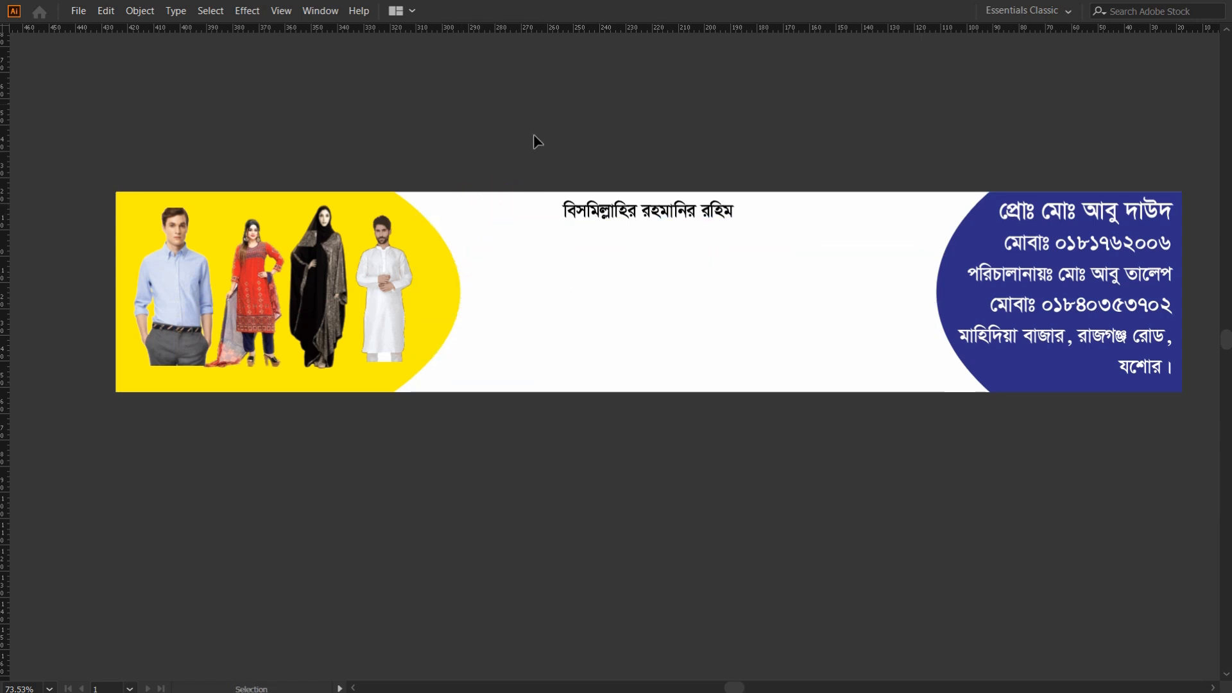
Pull the yellow panel's curved edge slightly back toward the white-panjabi man
drag(340, 289, 339, 291)
click(479, 308)
click(440, 294)
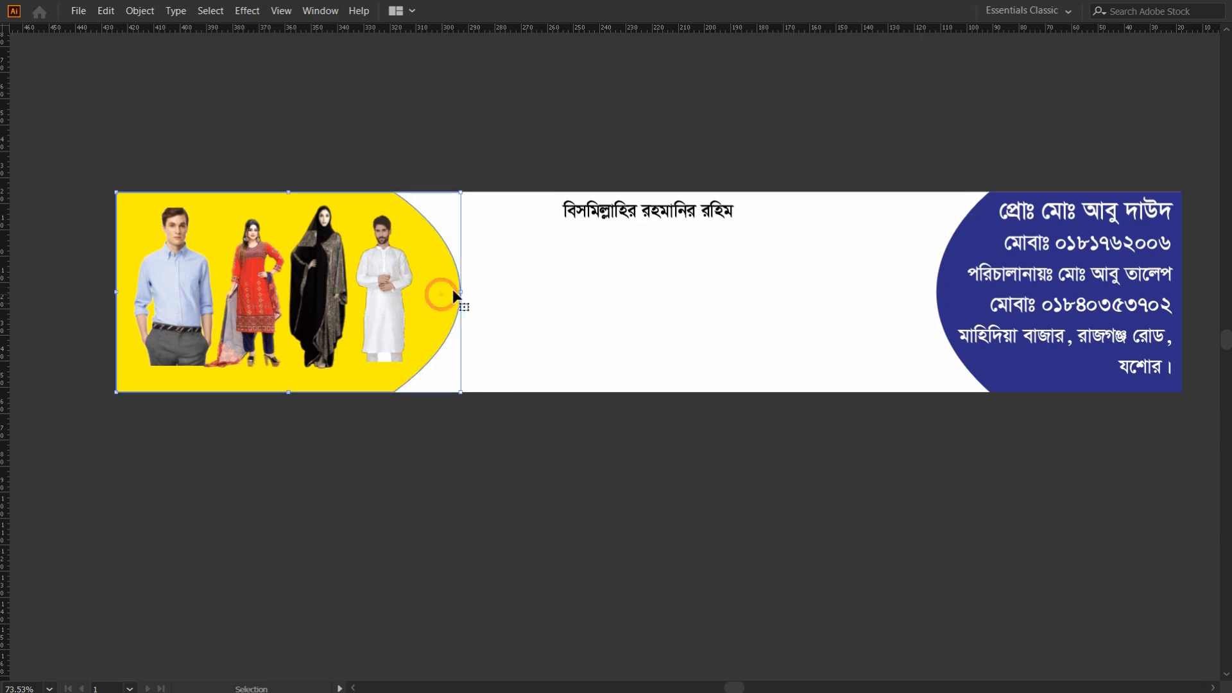
drag(460, 290, 442, 292)
Try enlarging the blue-shirt man's photo on its own, and undo the scaling
drag(395, 337, 100, 240)
click(312, 483)
key(a)
click(151, 276)
key(s)
drag(287, 163, 345, 142)
key(v)
click(238, 298)
key(s)
key(ctrl+z)
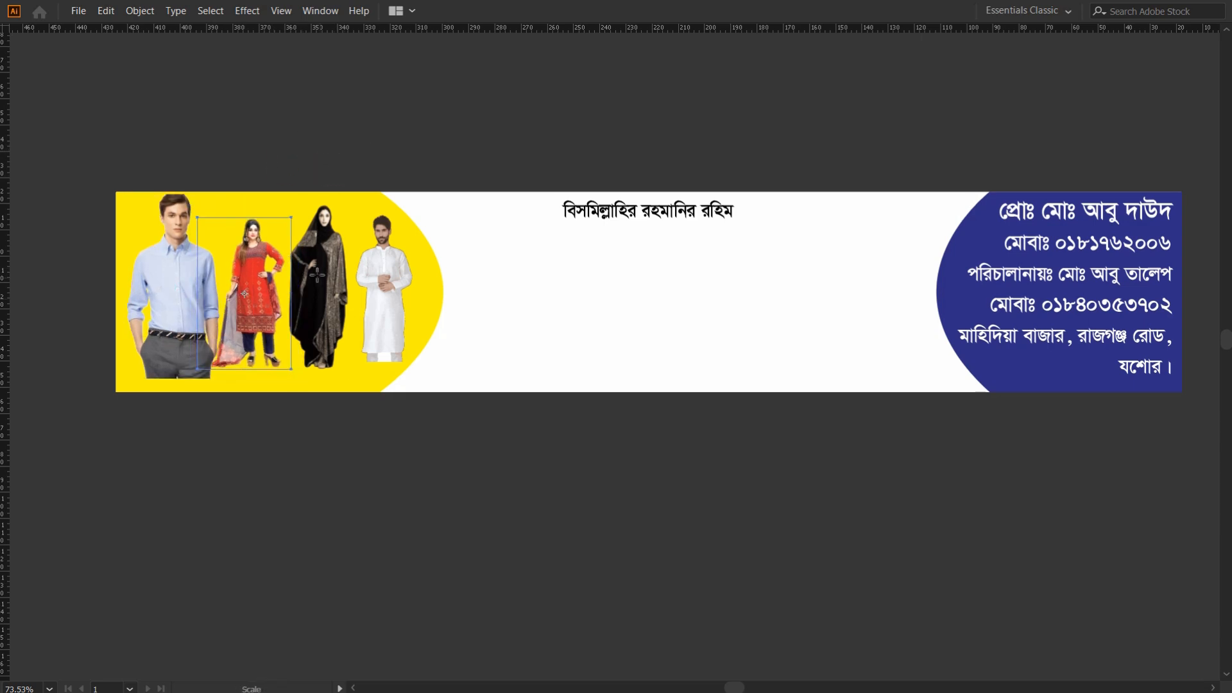
key(ctrl+z)
Shift the four model photos slightly left and scale them up together within the yellow panel
key(a)
drag(83, 232, 406, 264)
click(471, 250)
key(v)
drag(221, 330, 204, 335)
key(s)
drag(494, 123, 504, 104)
key(a)
key(v)
click(475, 183)
Nudge the white-panjabi man's photo left, closer to the abaya woman
drag(474, 328, 456, 349)
key(Left)
key(Left)
key(Left)
key(Left)
key(Left)
key(Left)
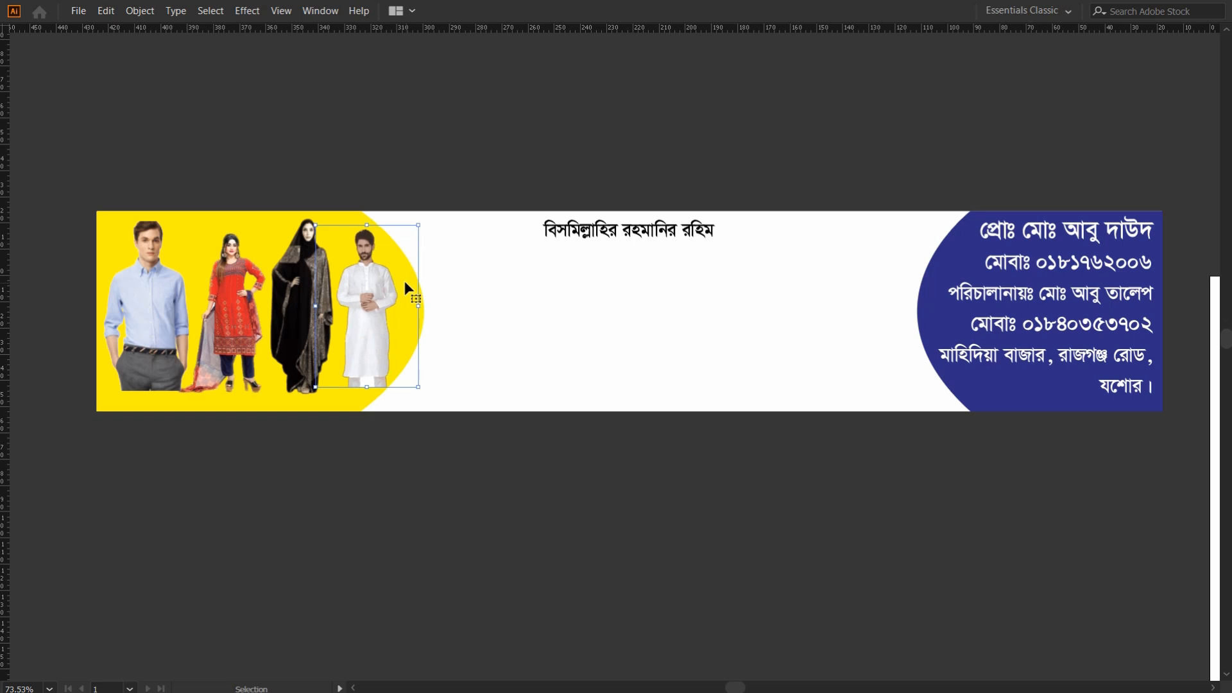
Paste the headline and goods text back into the banner and narrow them to clear the yellow panel
drag(510, 341, 490, 366)
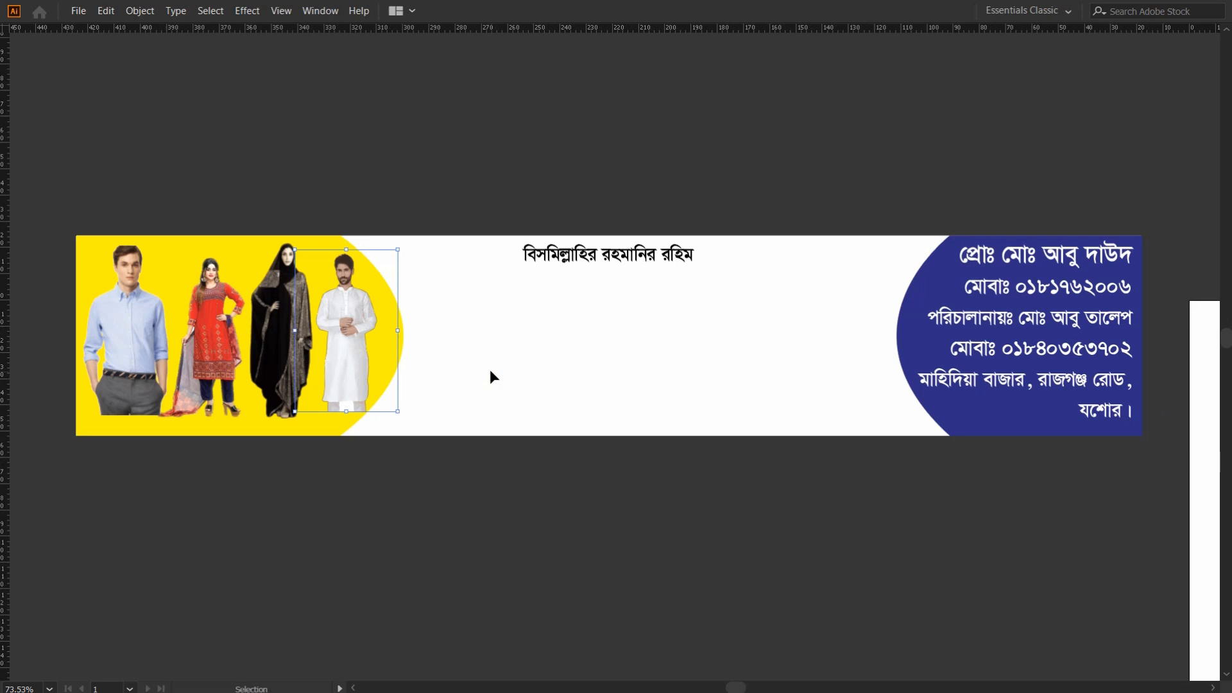
key(ctrl+v)
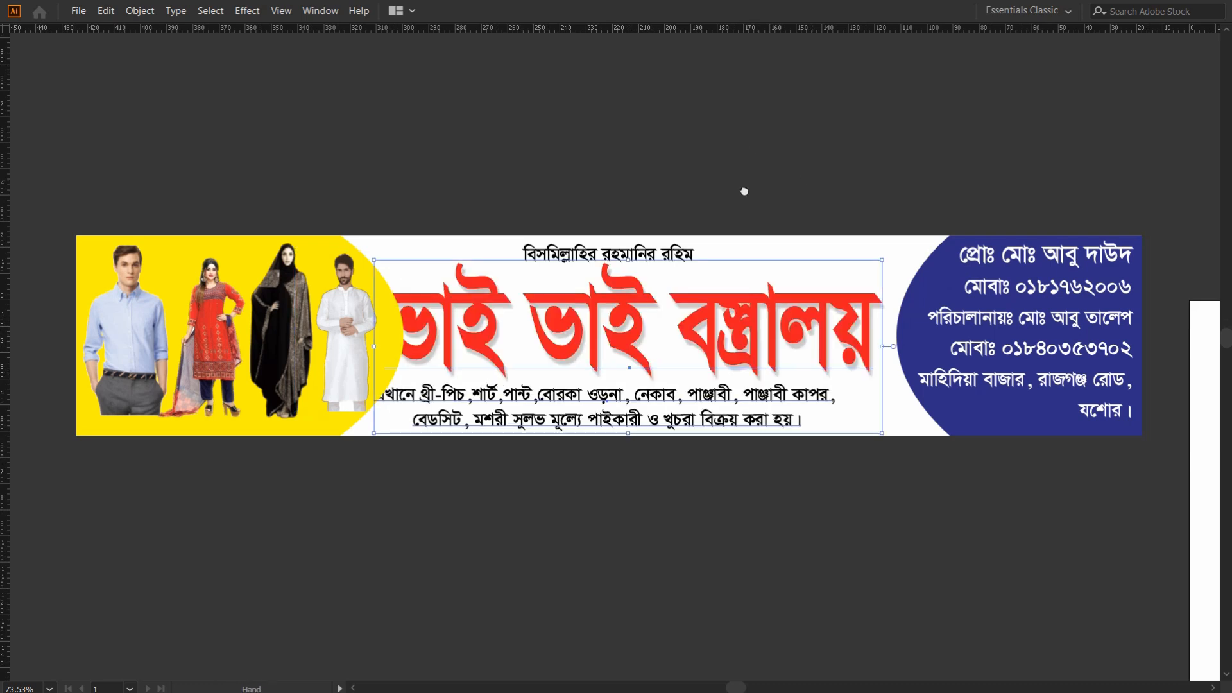
drag(744, 191, 678, 195)
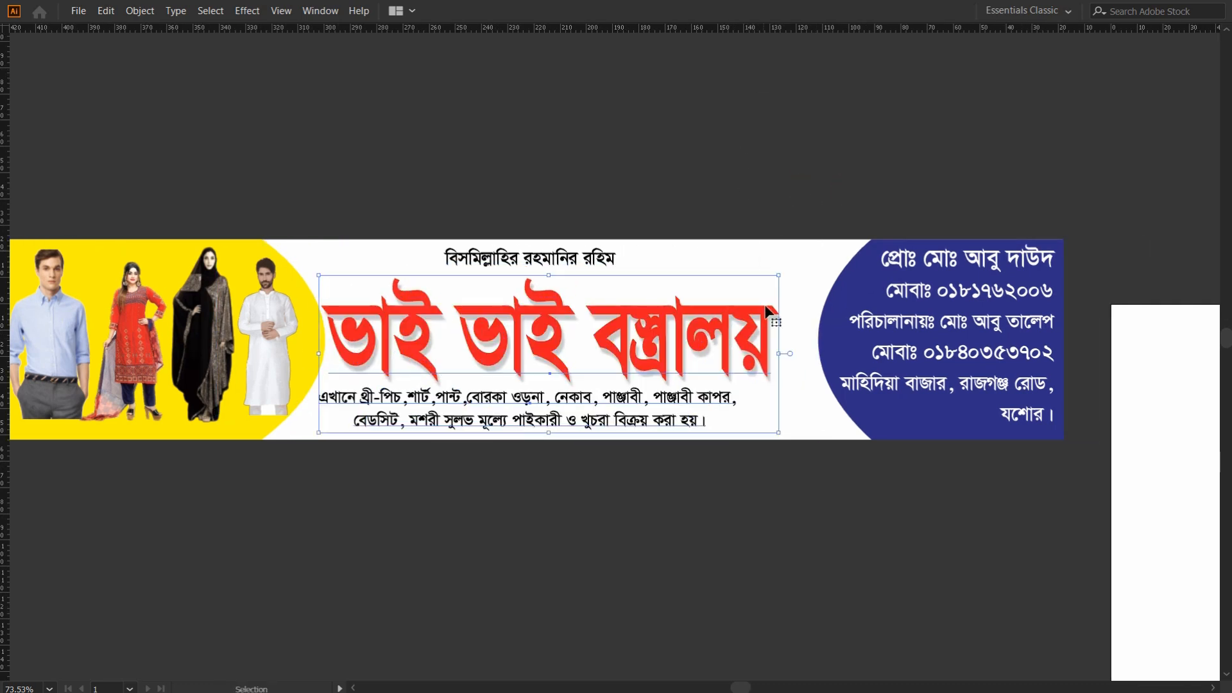
Nudge the headline and goods text right and widen them slightly to fill the space between the side panels
key(Right)
key(Right)
key(Right)
key(Right)
key(Right)
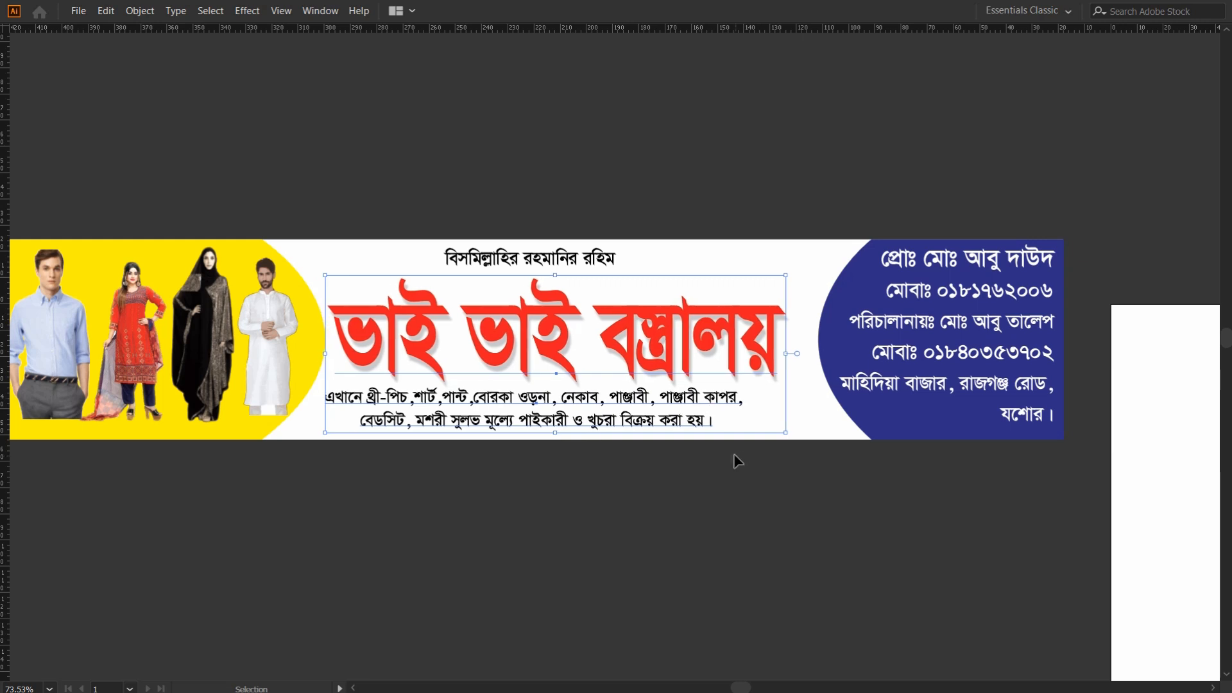
key(Right)
key(Right)
key(Right)
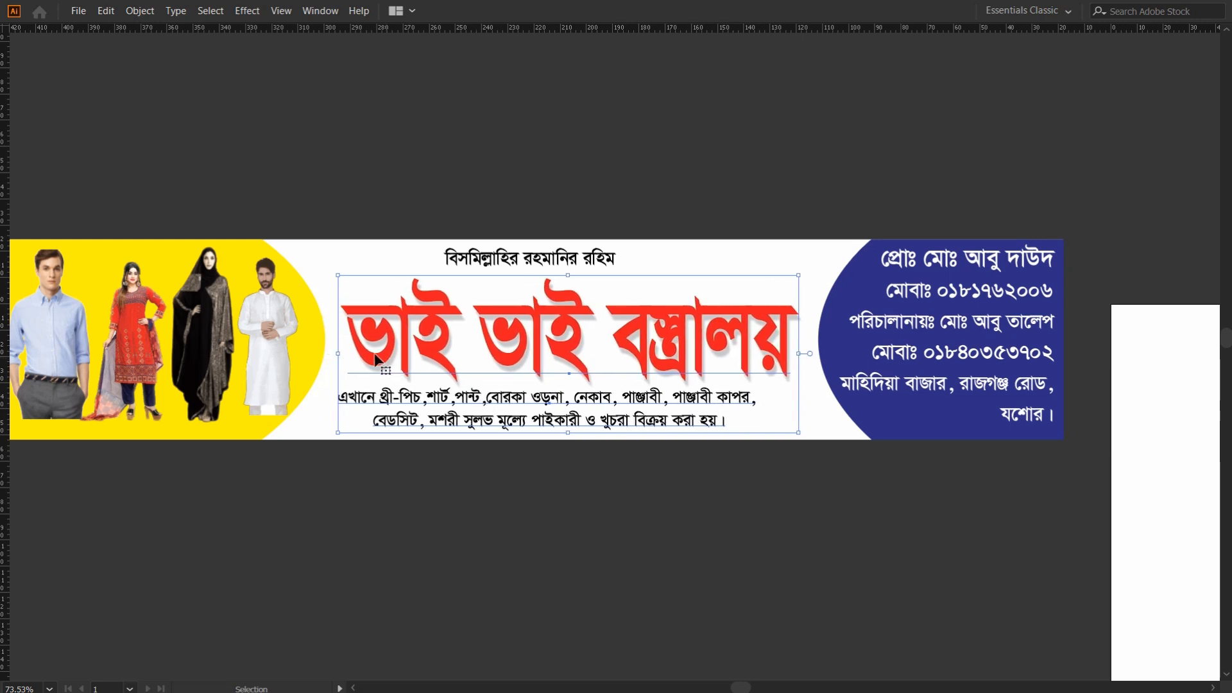
drag(335, 353, 327, 352)
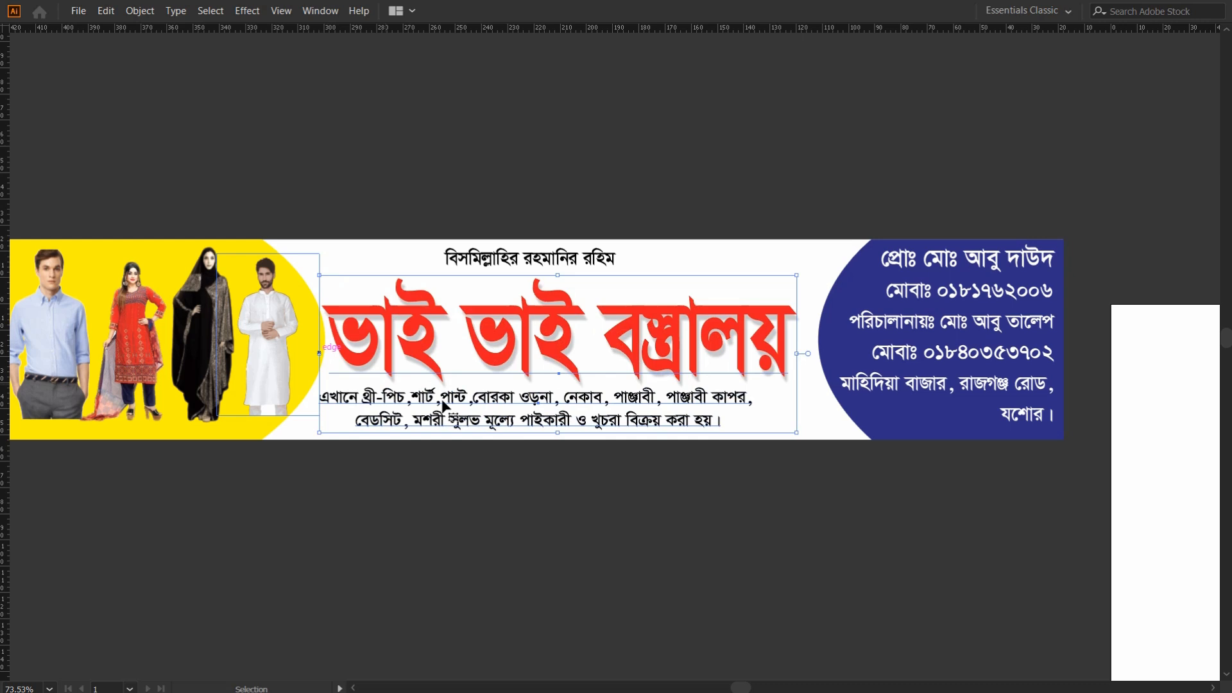
key(Right)
click(558, 482)
Move the line "বিসমিল্লাহির রহমানির রহিম" right to center it above the headline
drag(575, 261, 599, 259)
click(674, 196)
drag(802, 203, 767, 198)
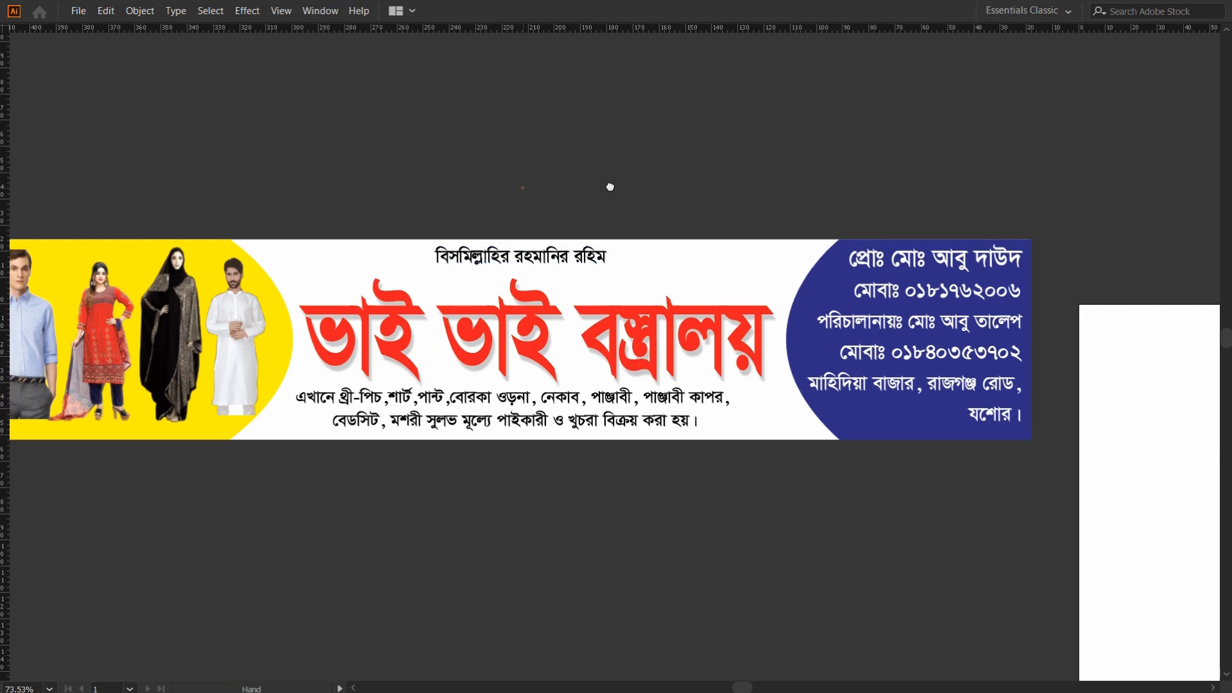
scroll(579, 192, left, 3)
drag(421, 188, 401, 198)
drag(560, 186, 461, 194)
Fill the dark blue contact panel with the default white-to-black linear gradient
click(794, 372)
key(Tab)
key(period)
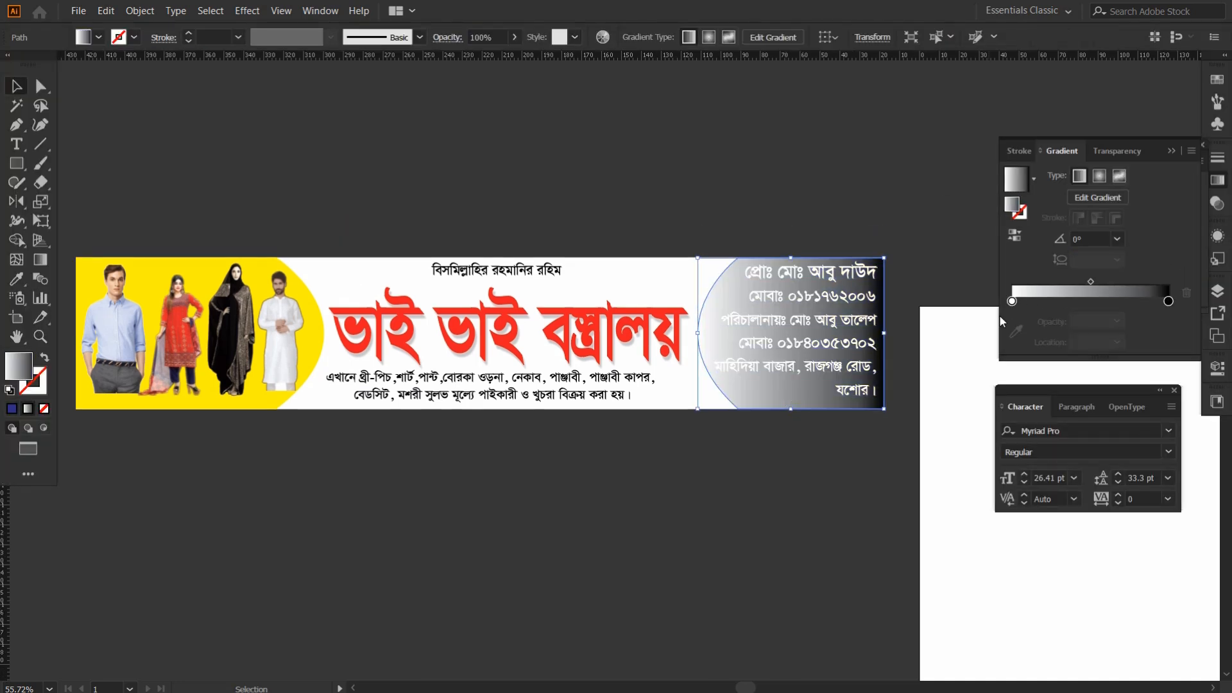
Recolor the contact panel's gradient with a light blue start stop and a dark blue end stop
click(1012, 302)
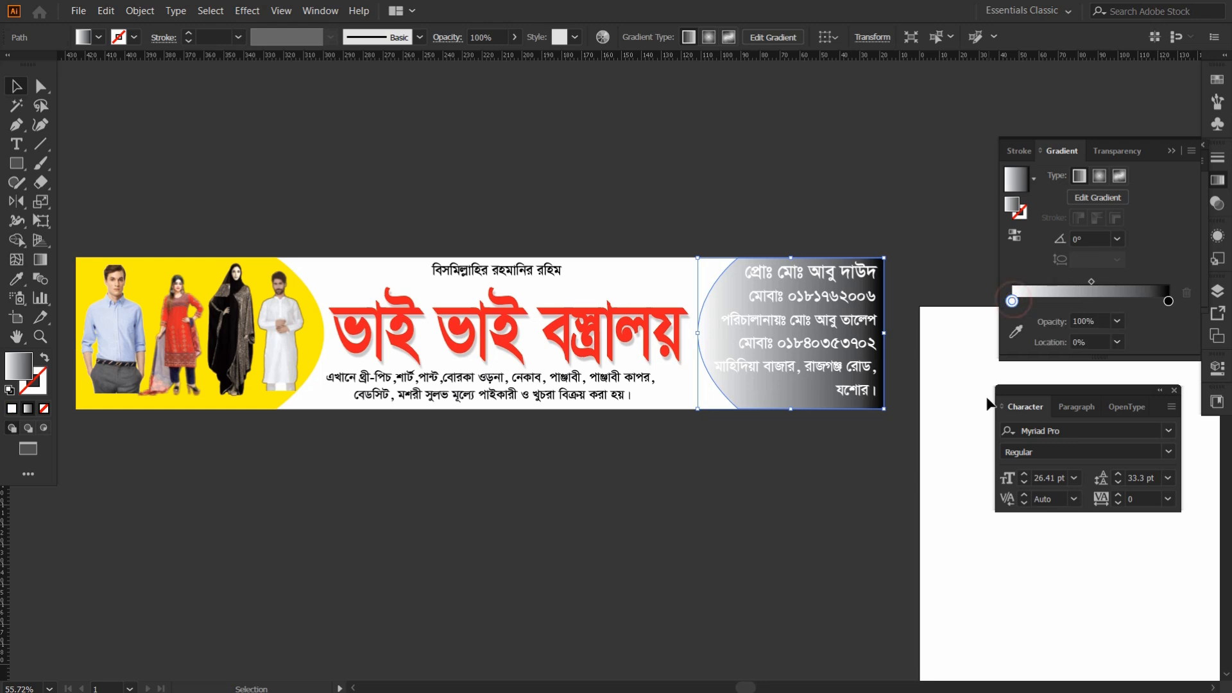
double_click(1013, 303)
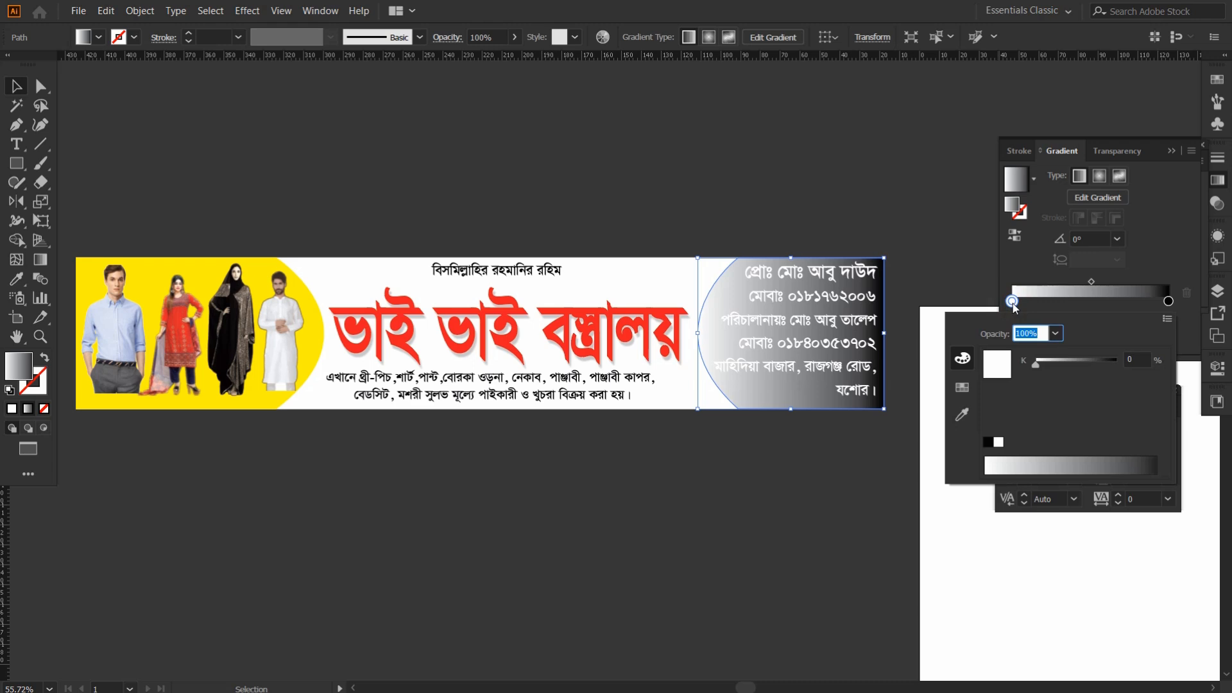
click(961, 388)
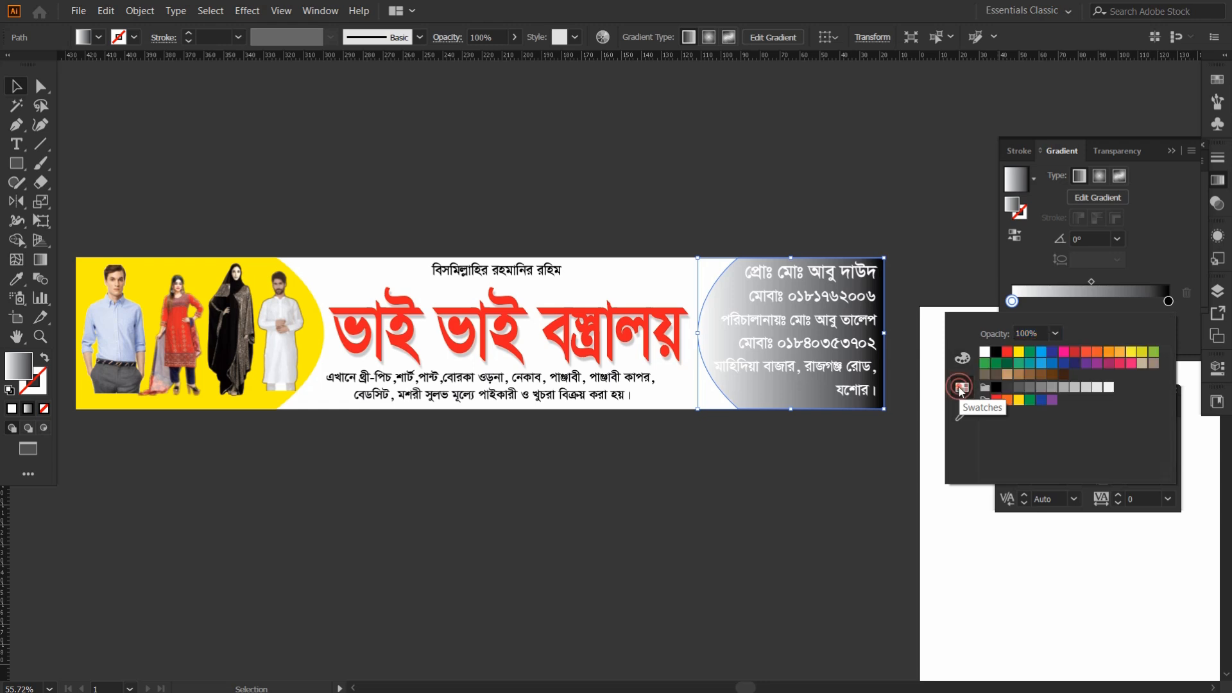
click(1041, 351)
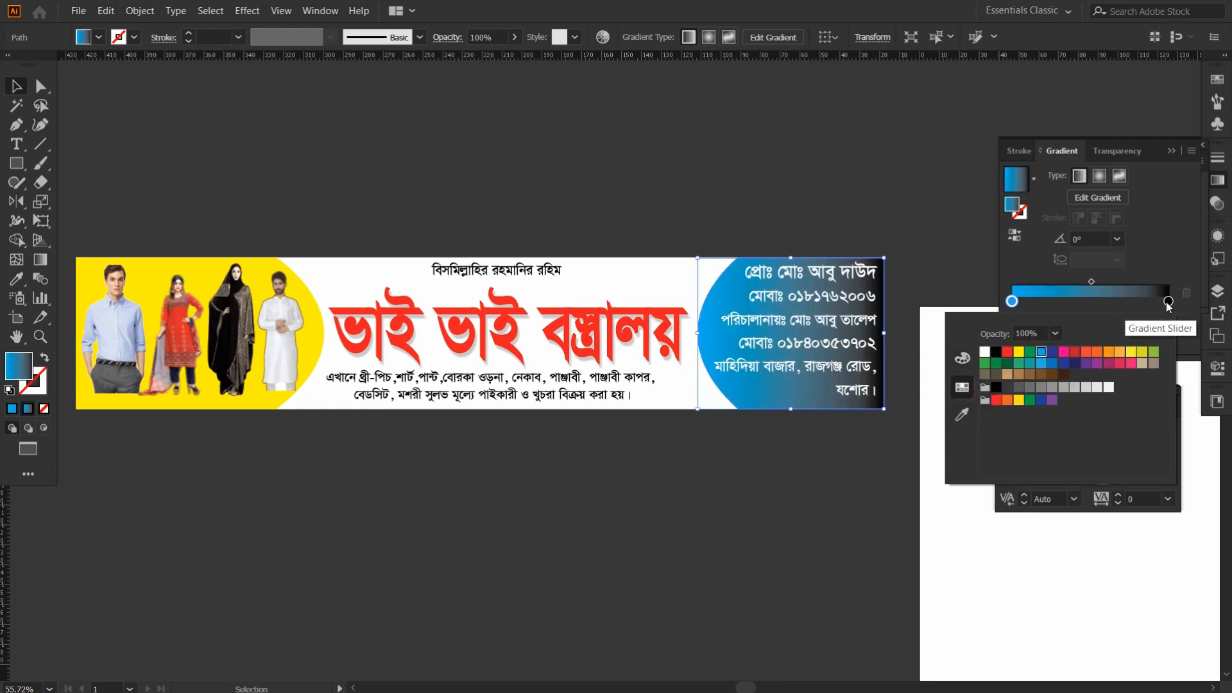
double_click(1168, 301)
click(1053, 352)
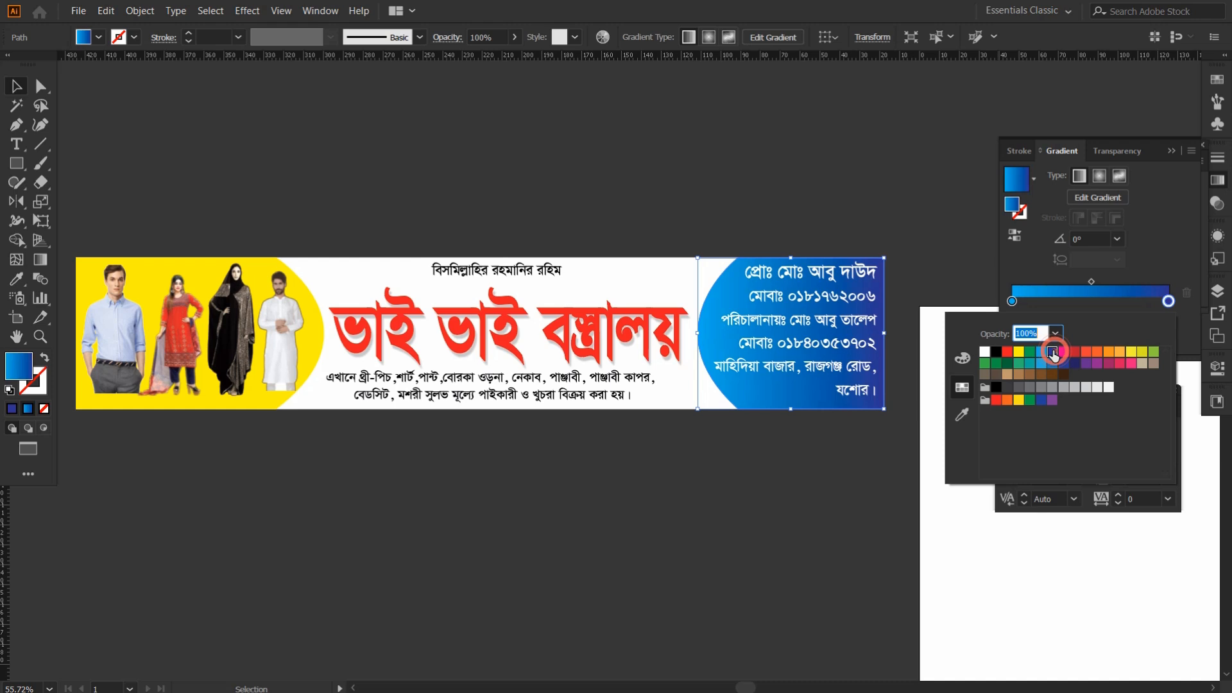
click(704, 219)
click(704, 214)
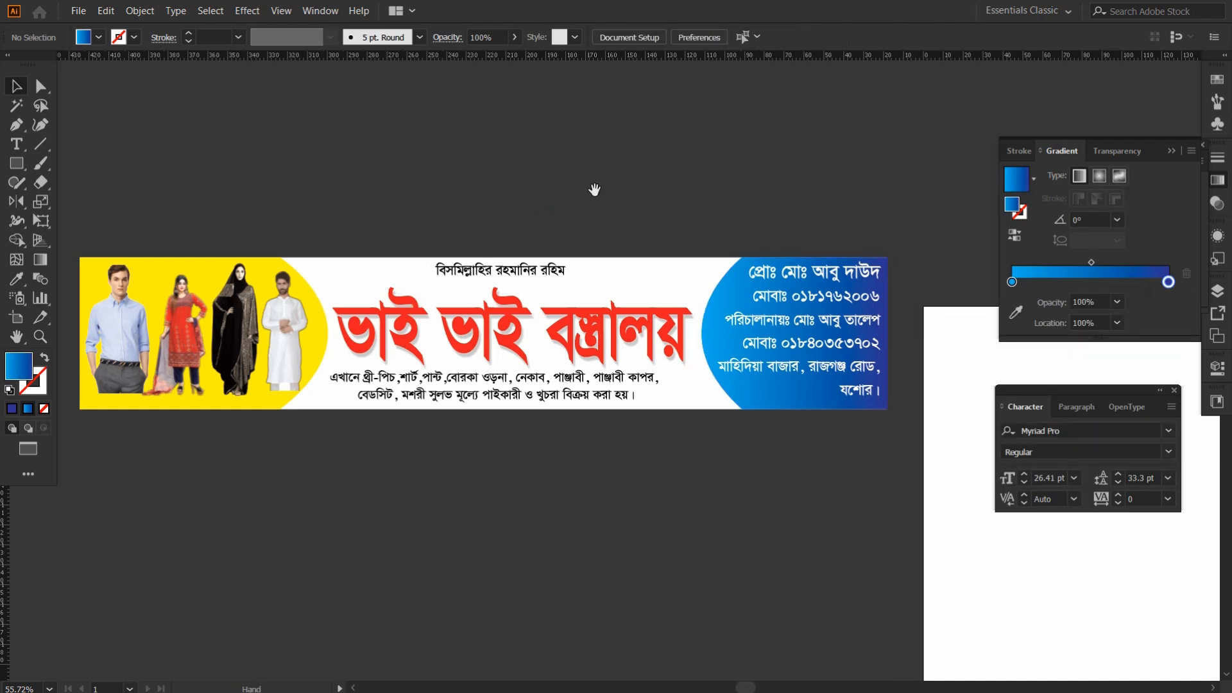
Scale the red headline slightly taller between the opening line and the goods text
drag(594, 190, 663, 166)
key(a)
drag(696, 254, 716, 322)
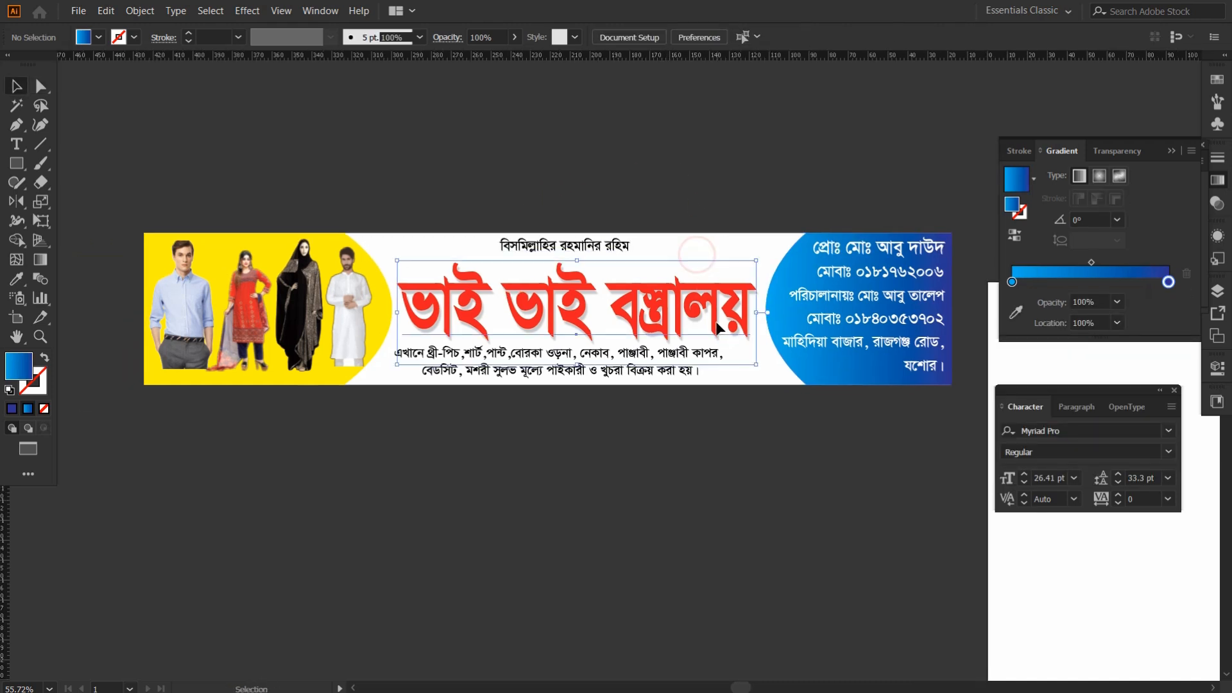
key(s)
drag(735, 204, 738, 203)
key(v)
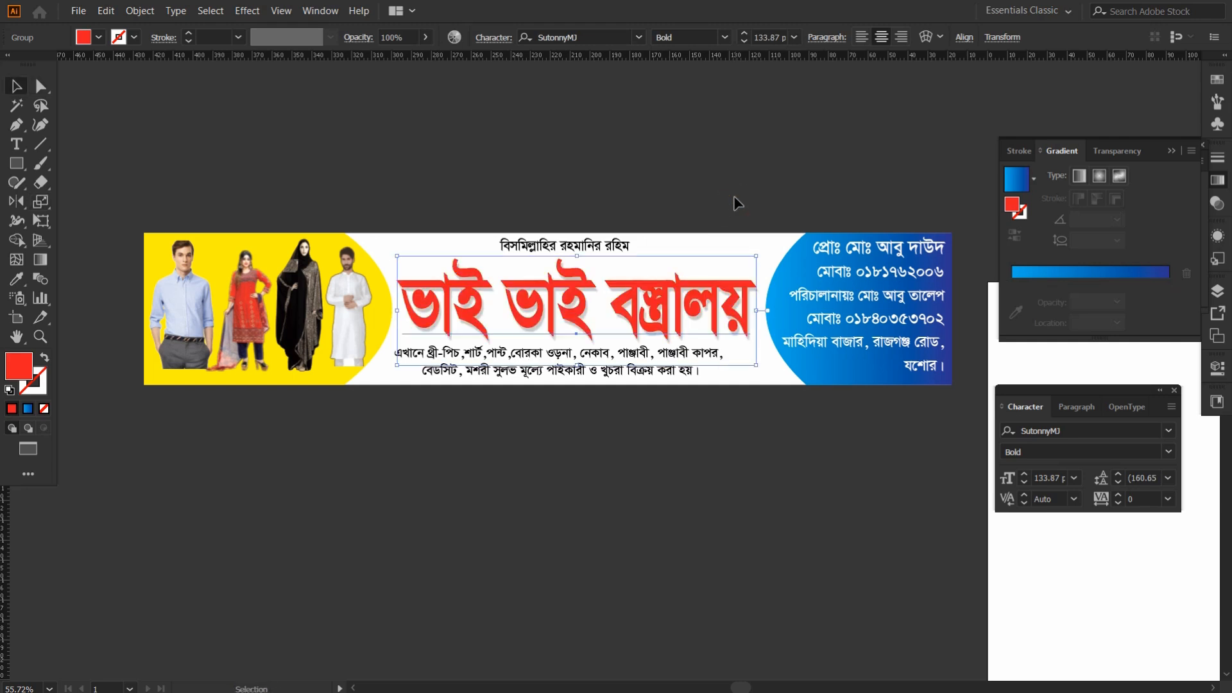
click(660, 211)
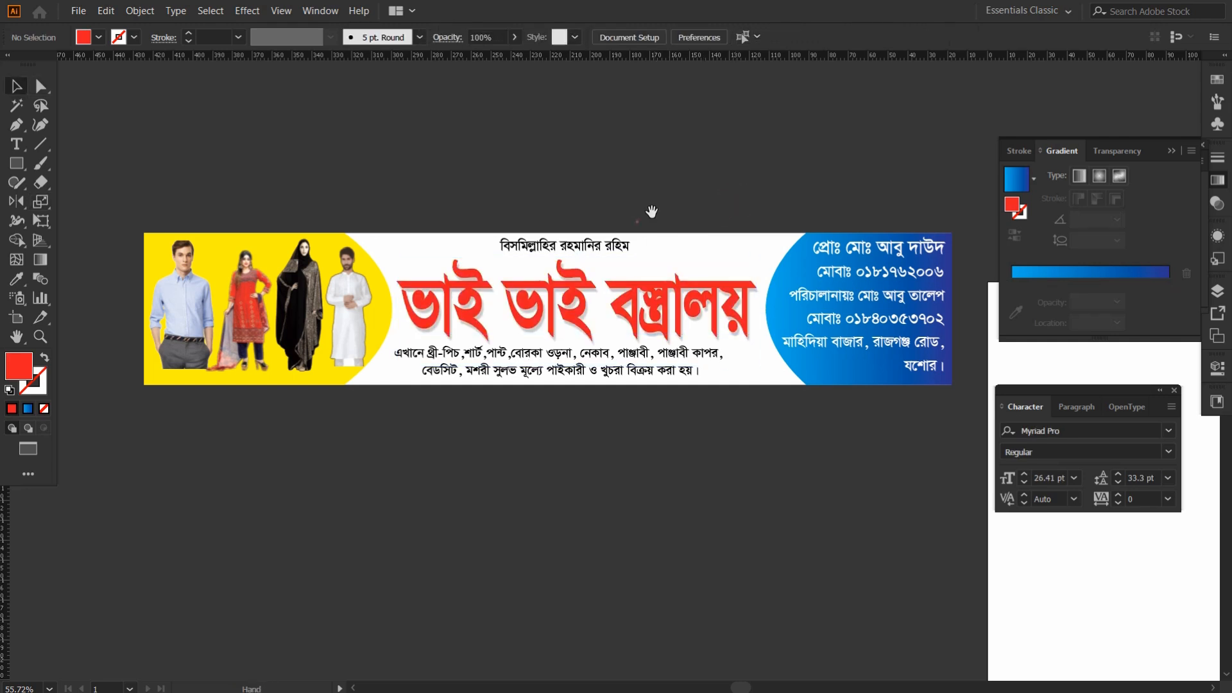
Scale the two-line goods text beneath the red headline slightly larger
click(690, 368)
key(s)
drag(815, 192, 818, 191)
key(a)
key(v)
click(687, 419)
drag(603, 443, 567, 443)
drag(533, 387, 790, 342)
key(ctrl+z)
key(s)
drag(930, 197, 944, 196)
key(a)
key(v)
drag(579, 421, 454, 449)
click(476, 106)
drag(274, 441, 360, 436)
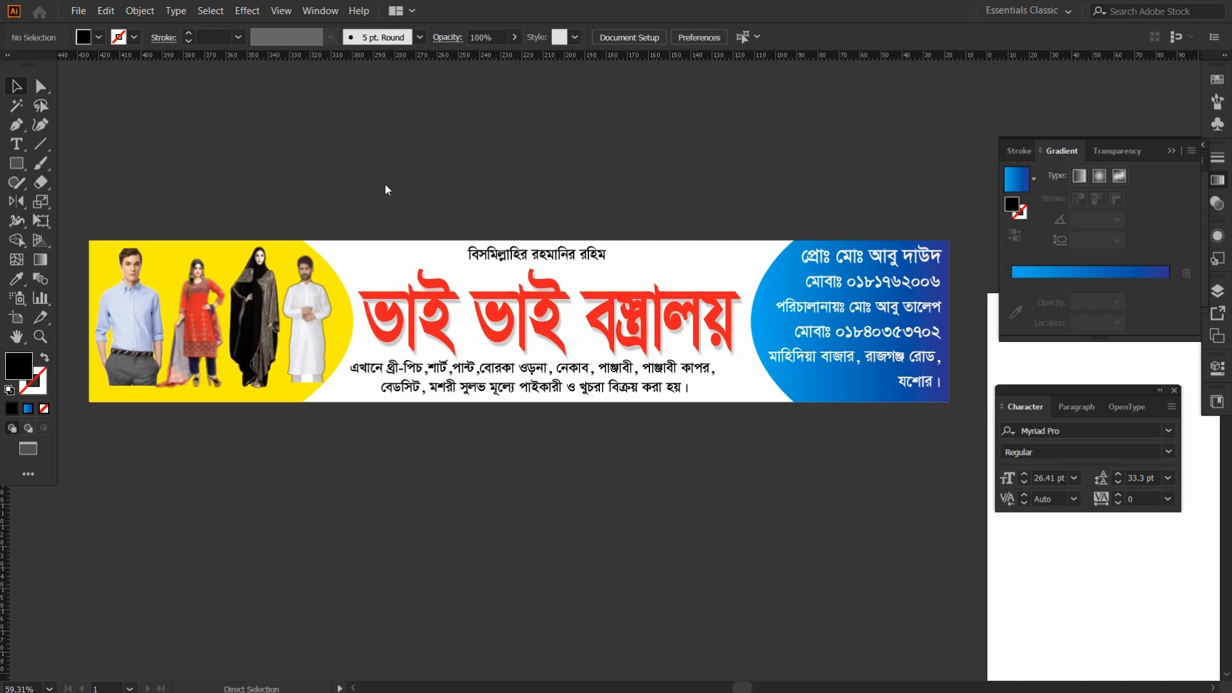
Open the file "Ramadan Calendar 2023 -2" from the Documents folder
key(ctrl+o)
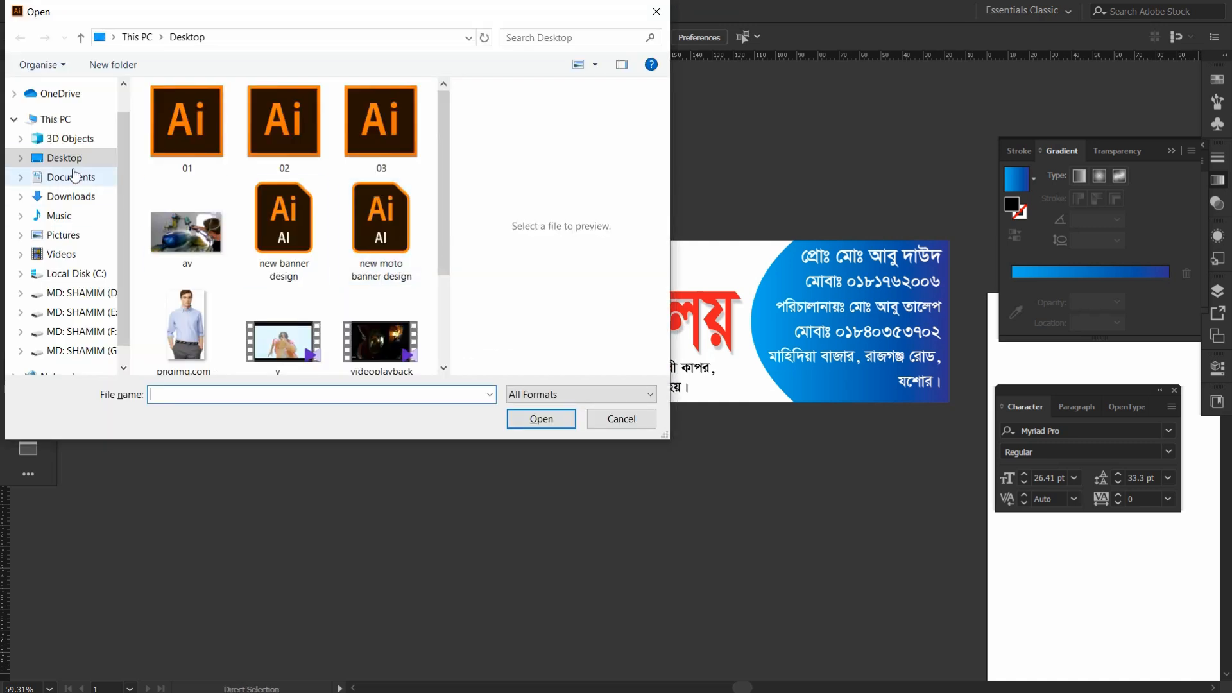
click(76, 176)
scroll(282, 244, down, 5)
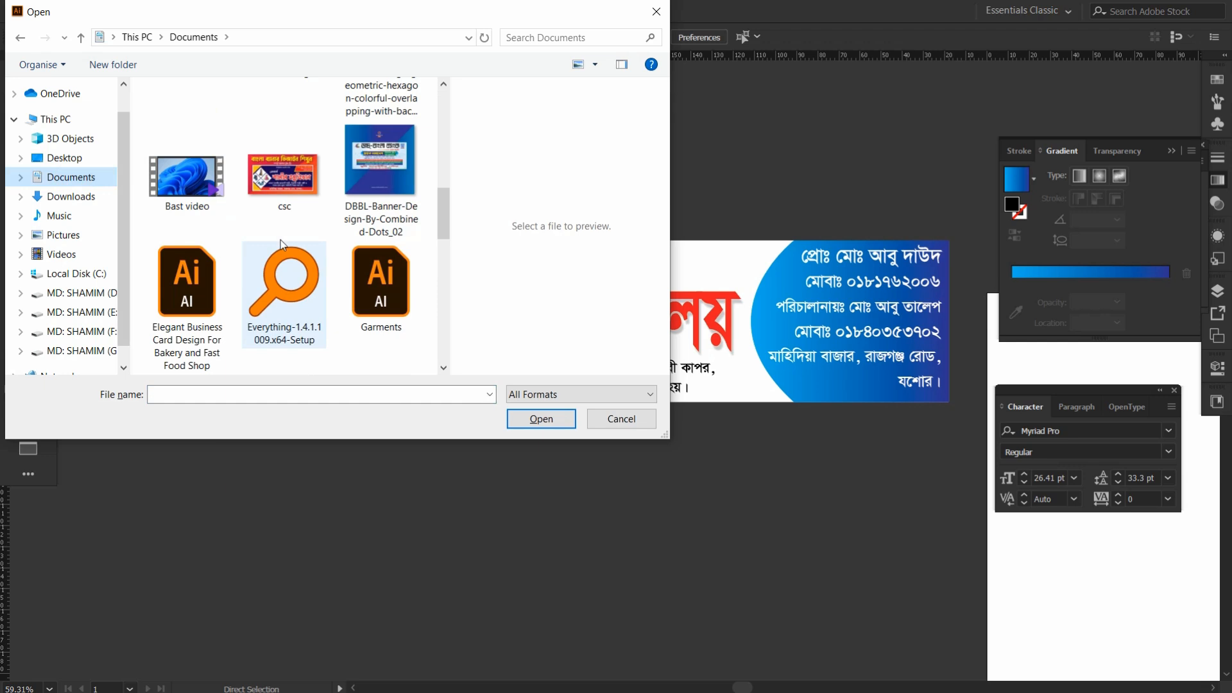
click(372, 275)
click(193, 276)
scroll(218, 269, down, 3)
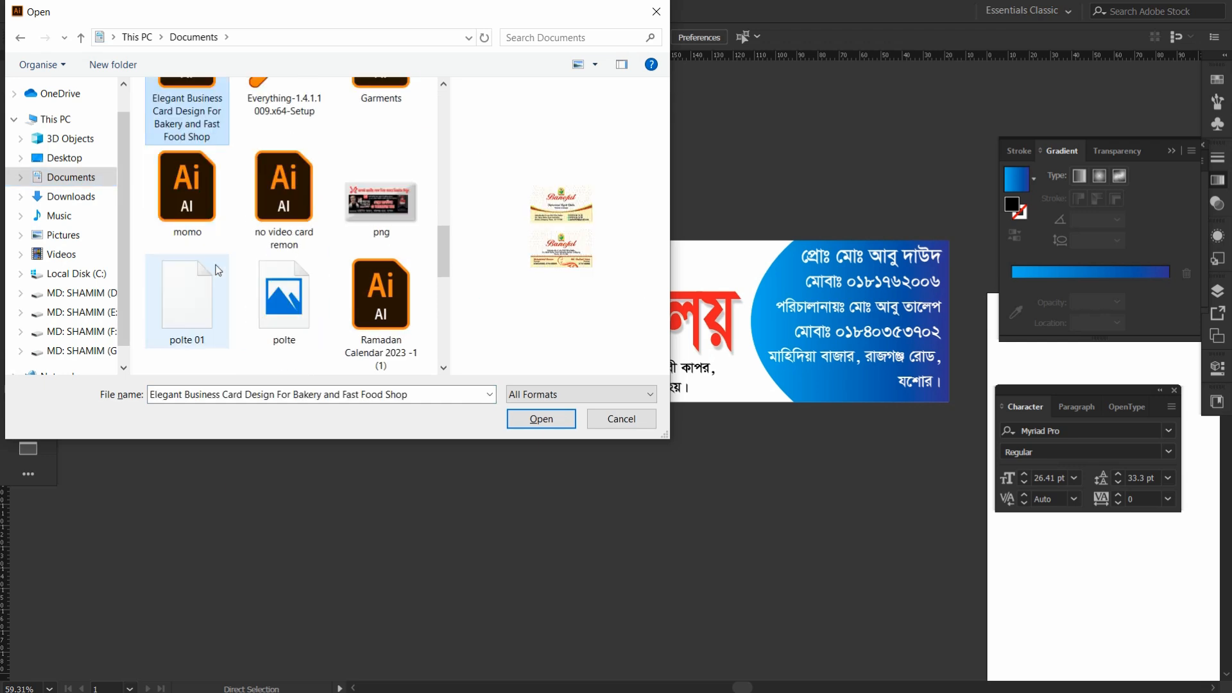
scroll(218, 269, down, 3)
click(182, 192)
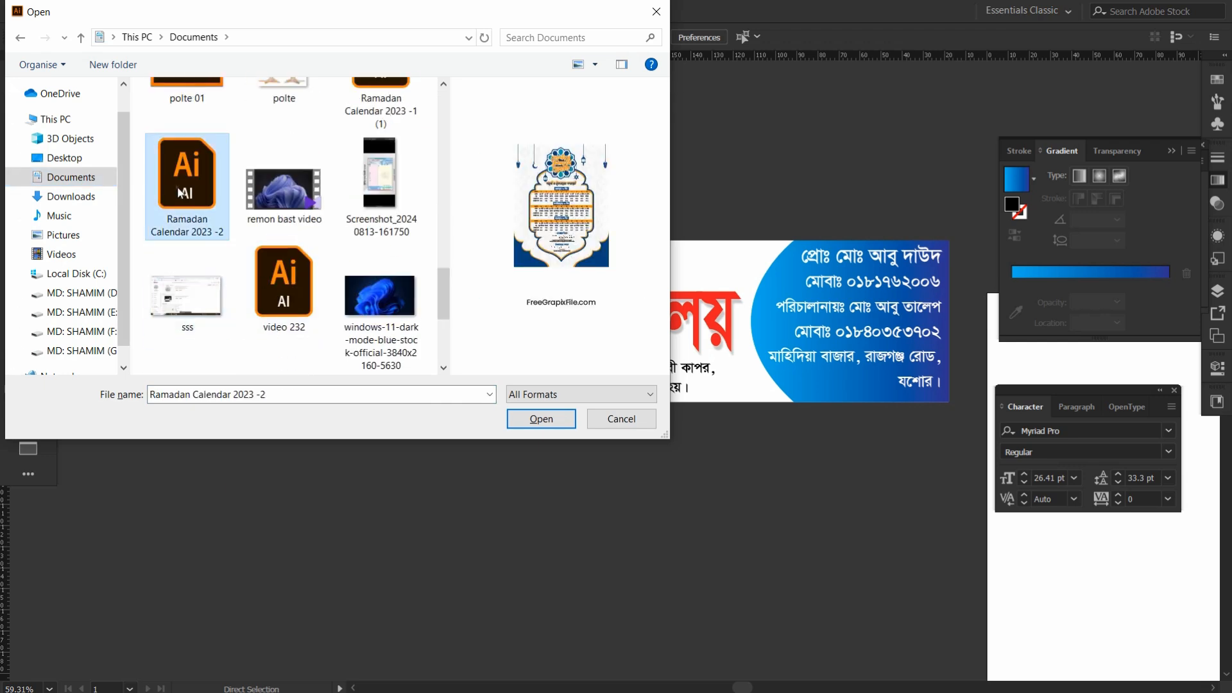
double_click(218, 234)
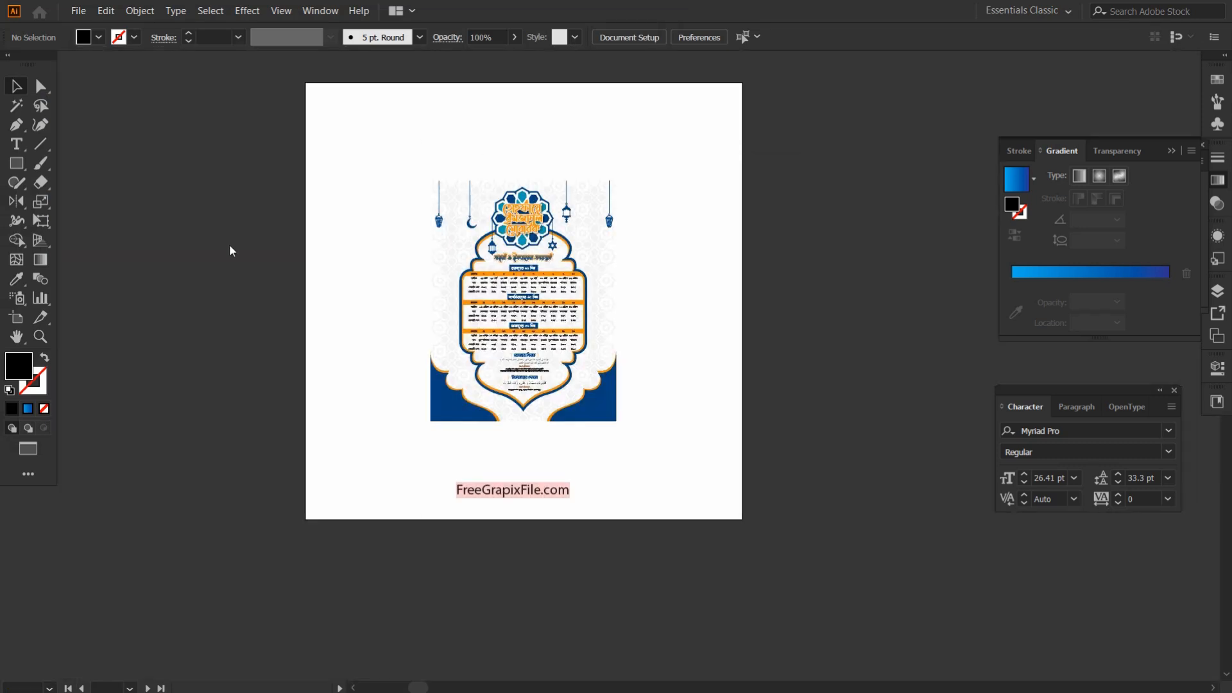
Break apart the calendar artwork and select its patterned background clip group
click(450, 427)
click(440, 281)
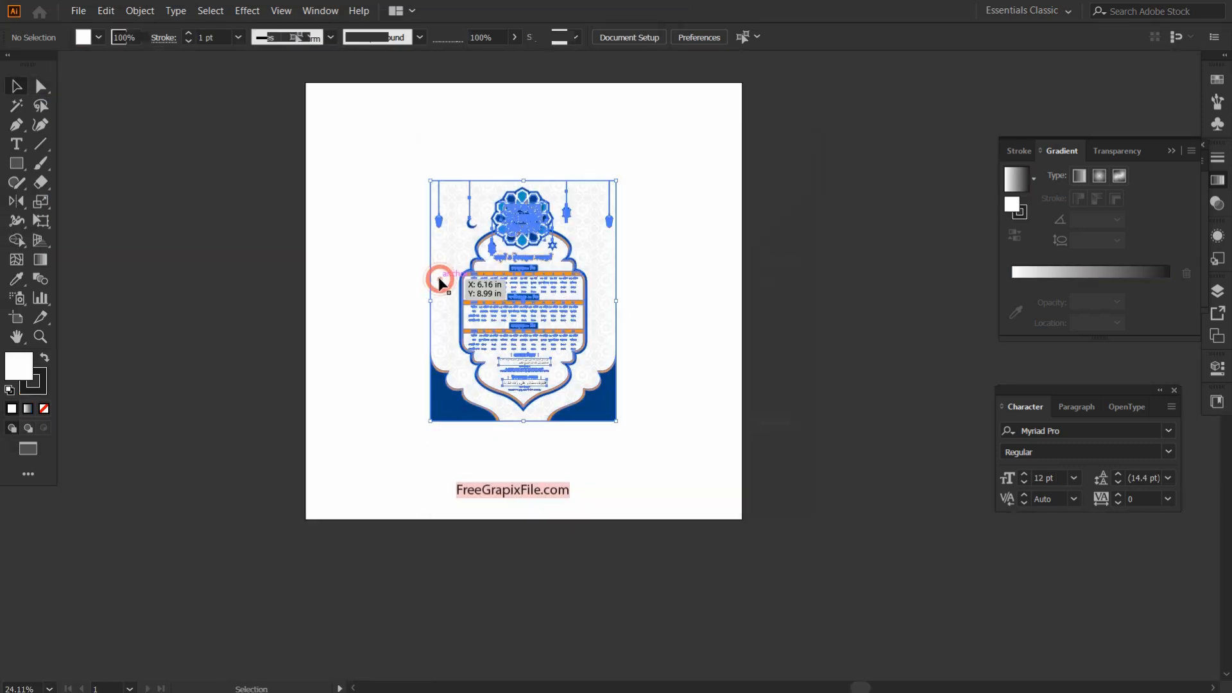
scroll(443, 263, up, 3)
right_click(499, 243)
click(537, 361)
click(326, 359)
drag(433, 322, 398, 333)
key(ctrl+z)
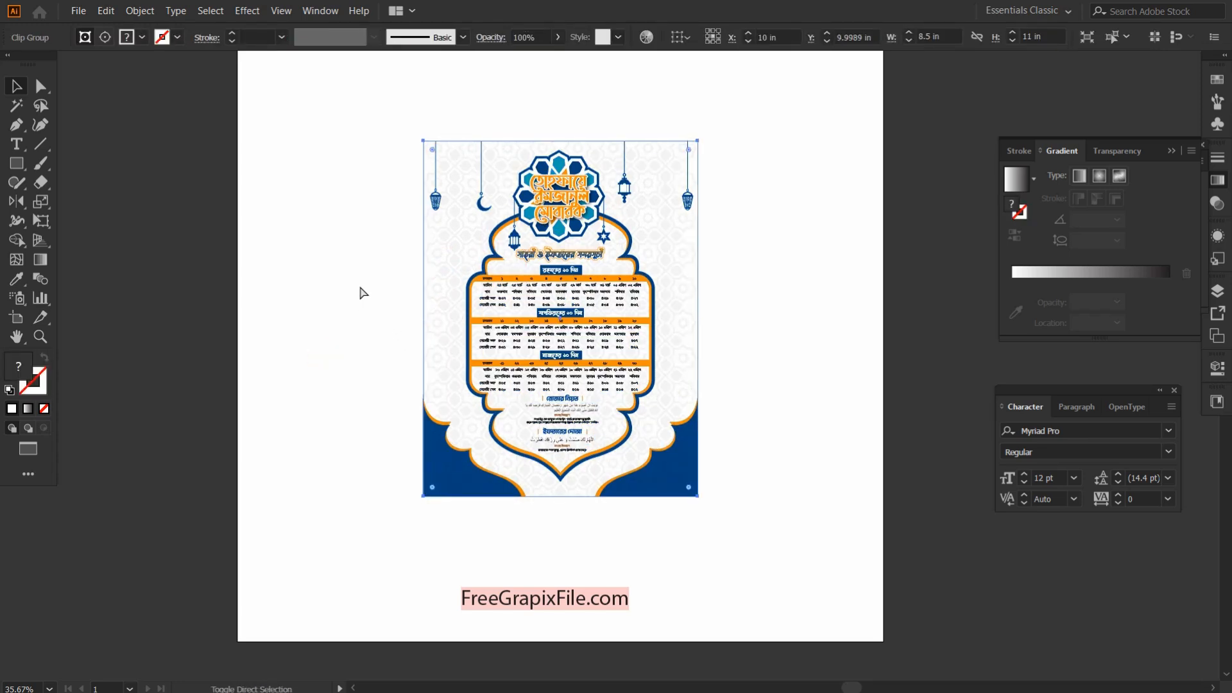
Copy the calendar's star-pattern background into the banner document
key(ctrl+c)
key(ctrl+Tab)
key(ctrl+v)
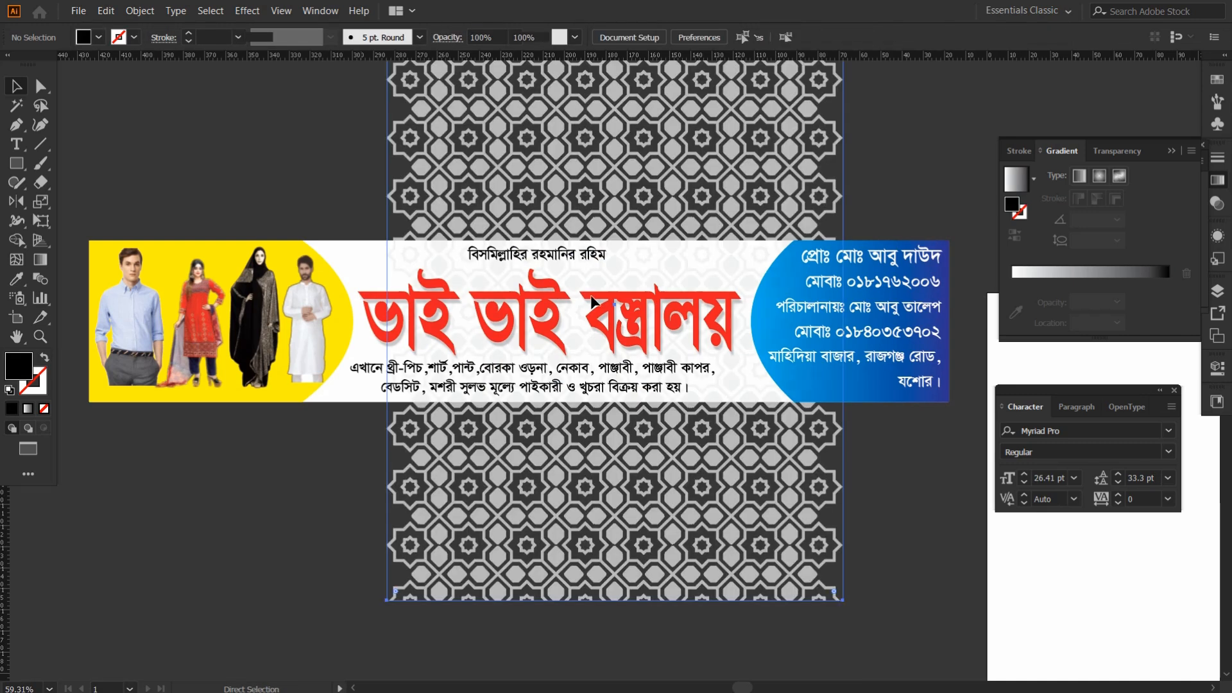
Scale the pasted star pattern down to about 124 x 161 mm over the banner
drag(619, 253, 546, 342)
key(s)
drag(797, 168, 689, 263)
drag(655, 335, 655, 283)
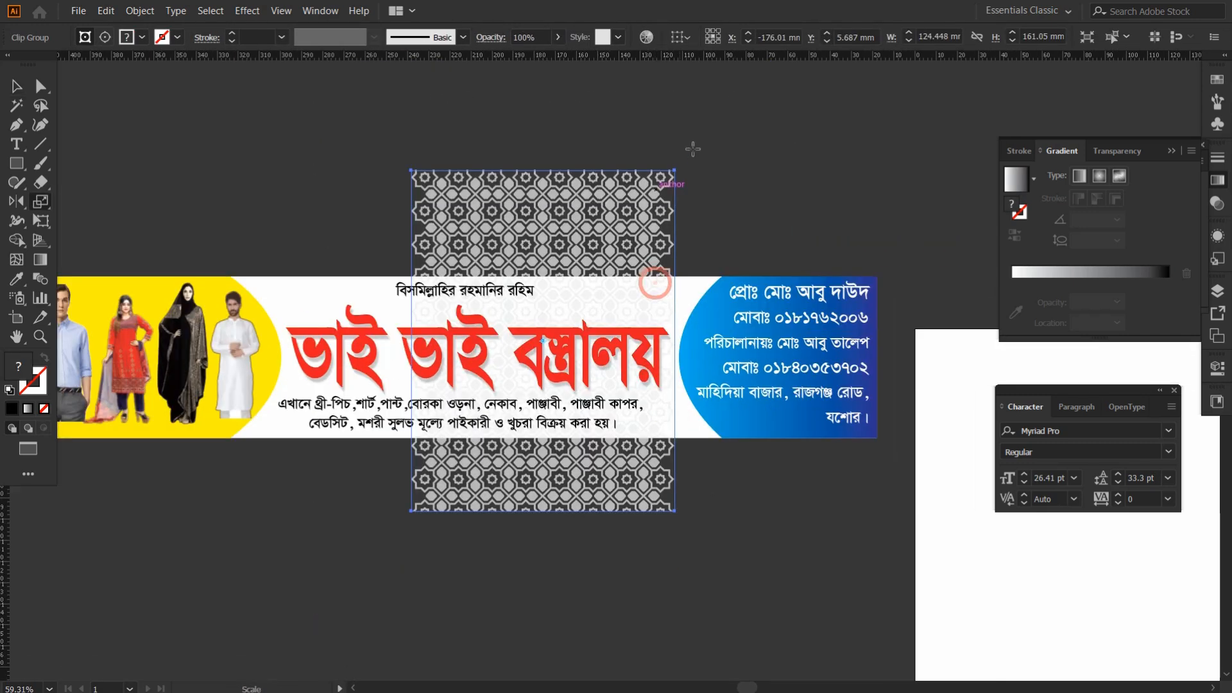
Rotate the star pattern by 90° and move it to the empty area below the banner
key(r)
drag(689, 146, 789, 444)
drag(605, 515, 605, 417)
key(v)
drag(584, 366, 545, 589)
drag(539, 522, 584, 312)
right_click(548, 296)
click(605, 396)
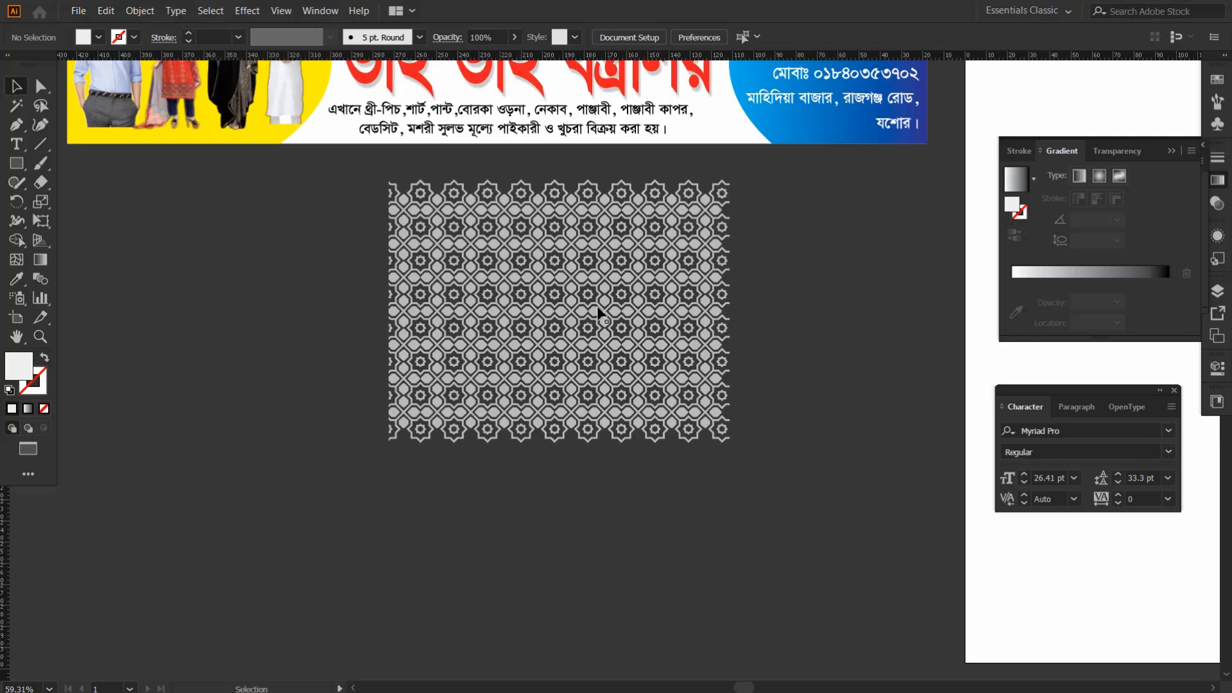
Unlock all locked objects and select the banner's white background rectangle
click(599, 314)
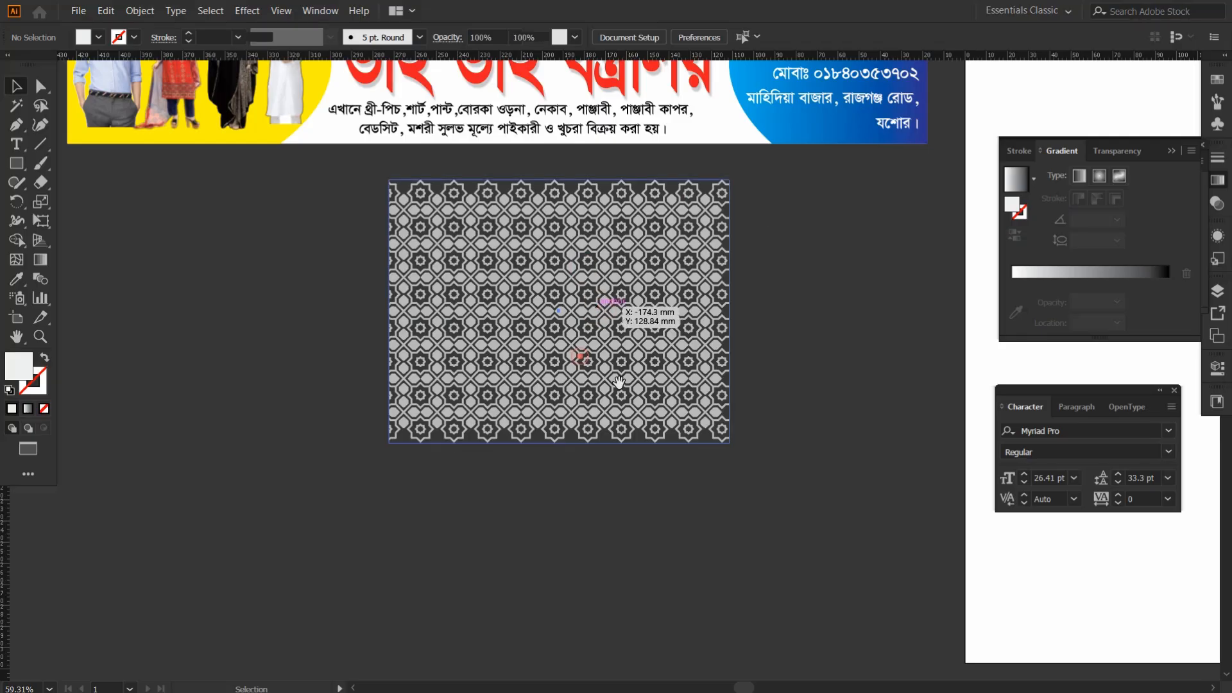
drag(589, 217, 563, 363)
drag(572, 308, 572, 341)
key(s)
key(v)
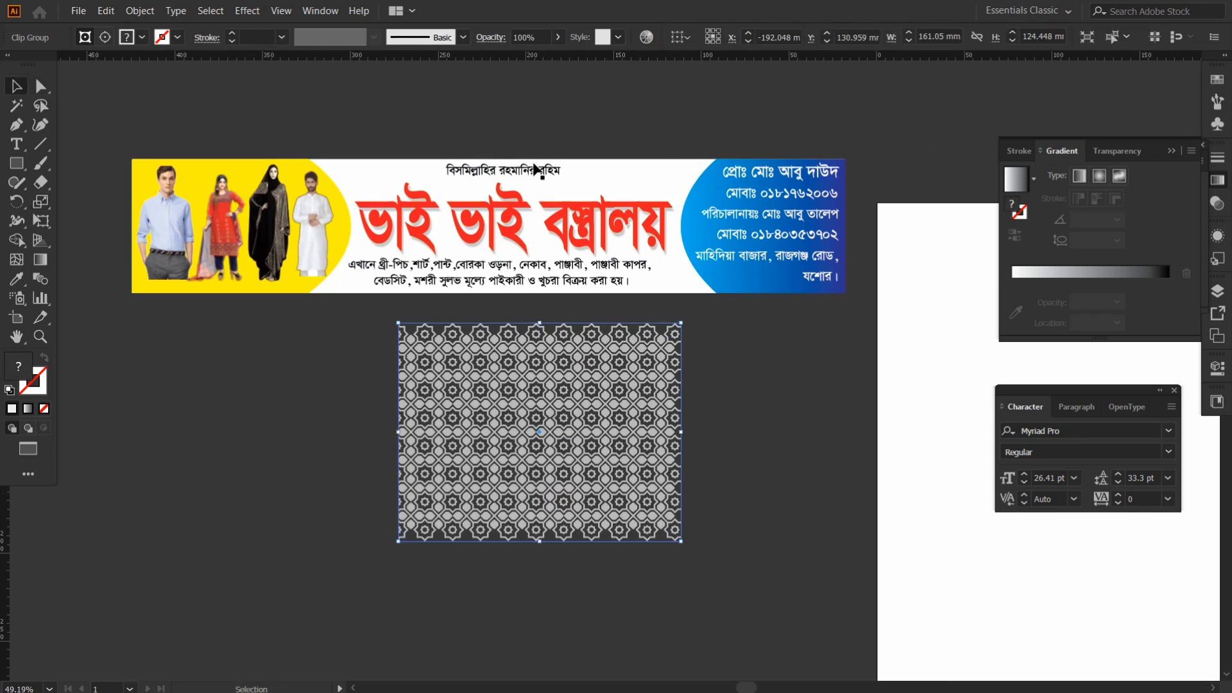
click(610, 168)
key(ctrl+alt+2)
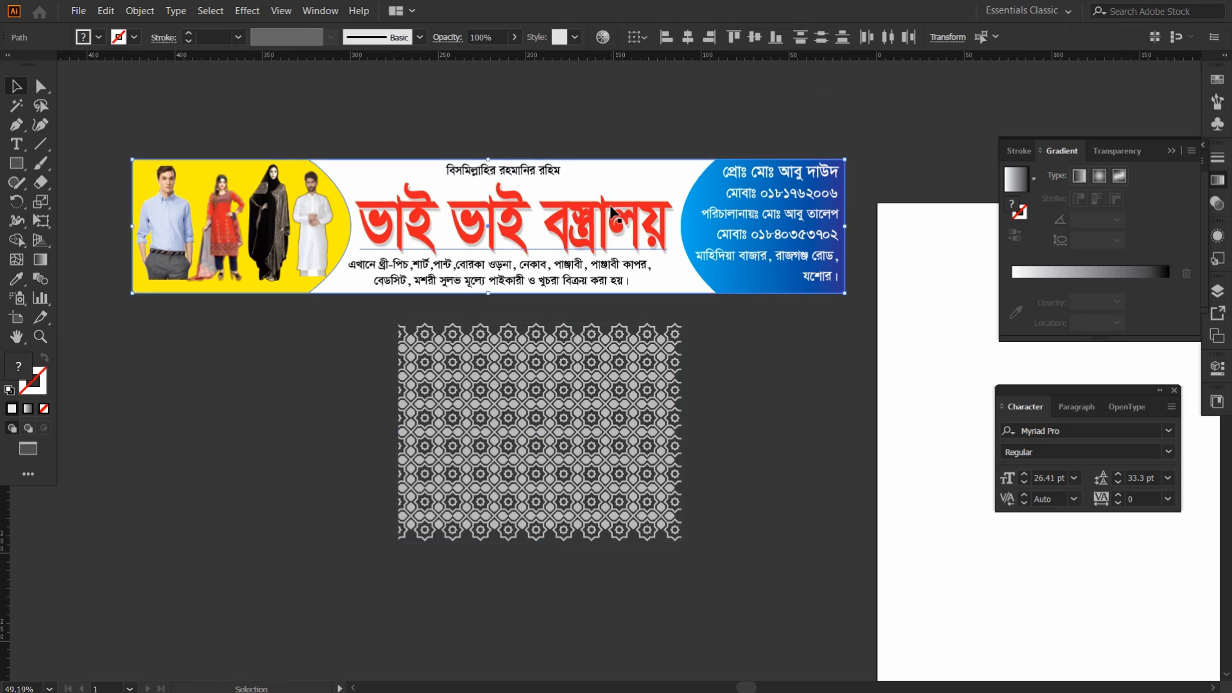
click(654, 114)
click(642, 172)
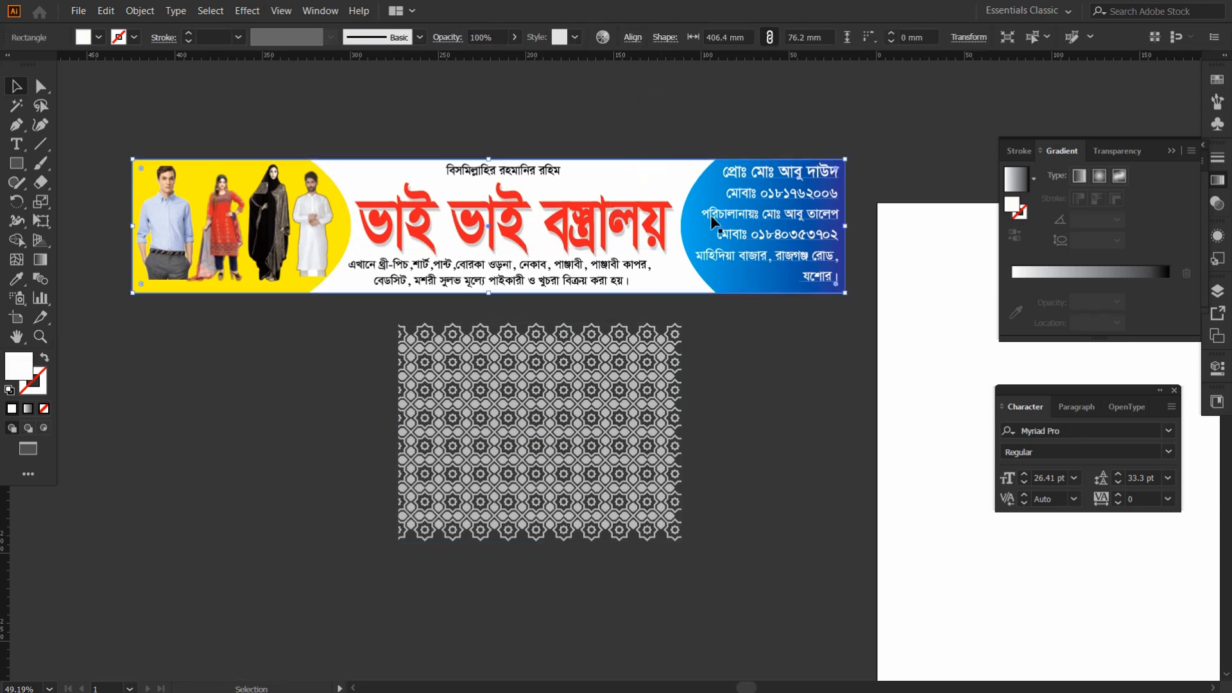
Switch the ruler units to inches and check the background rectangle's width and height
click(973, 38)
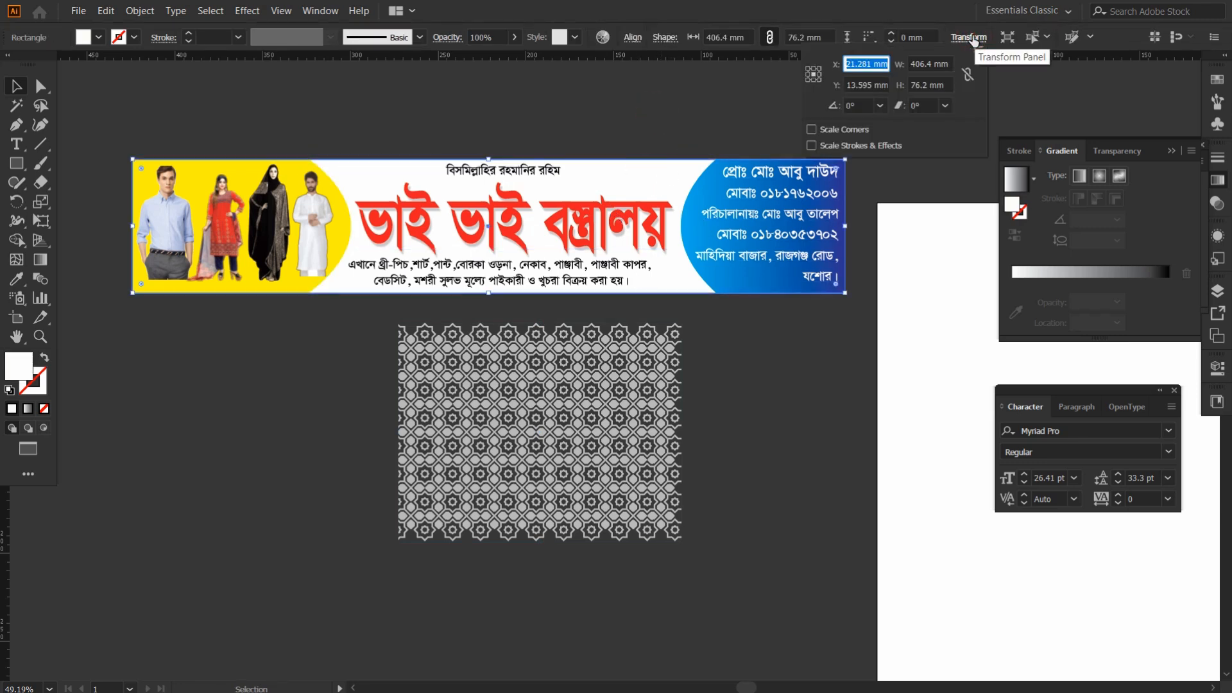
click(541, 126)
right_click(579, 59)
click(617, 95)
click(966, 40)
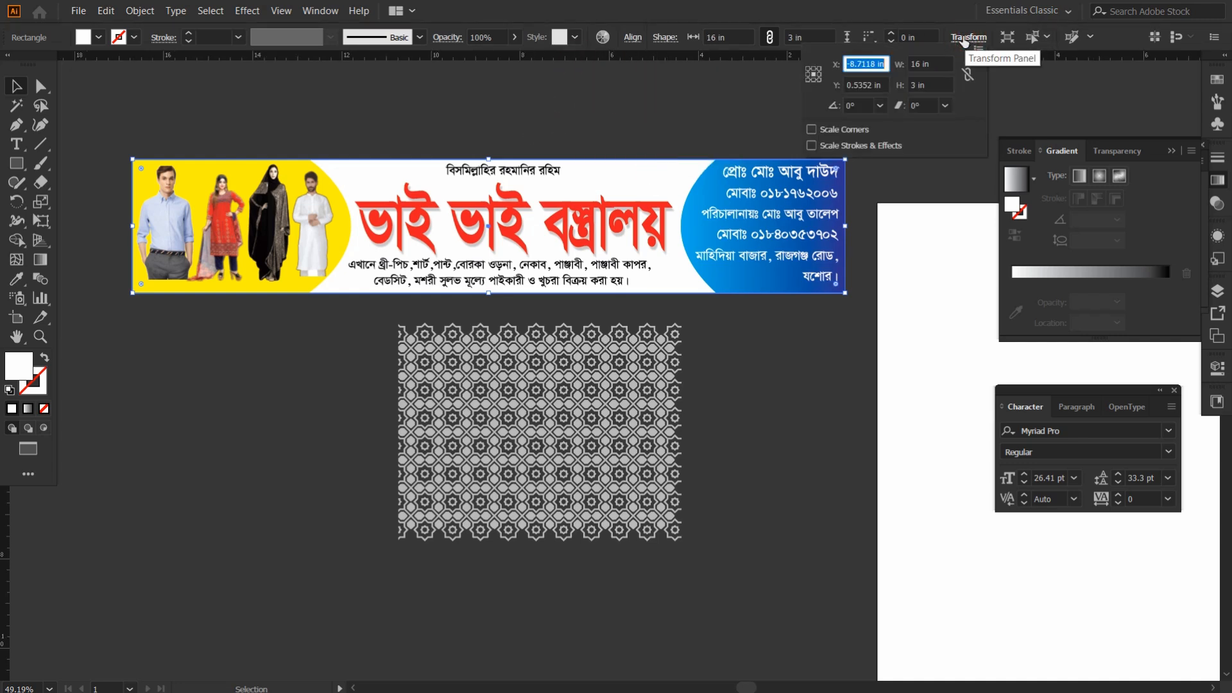
Resize the star pattern to 16 in wide and 3 in high
click(638, 403)
click(638, 403)
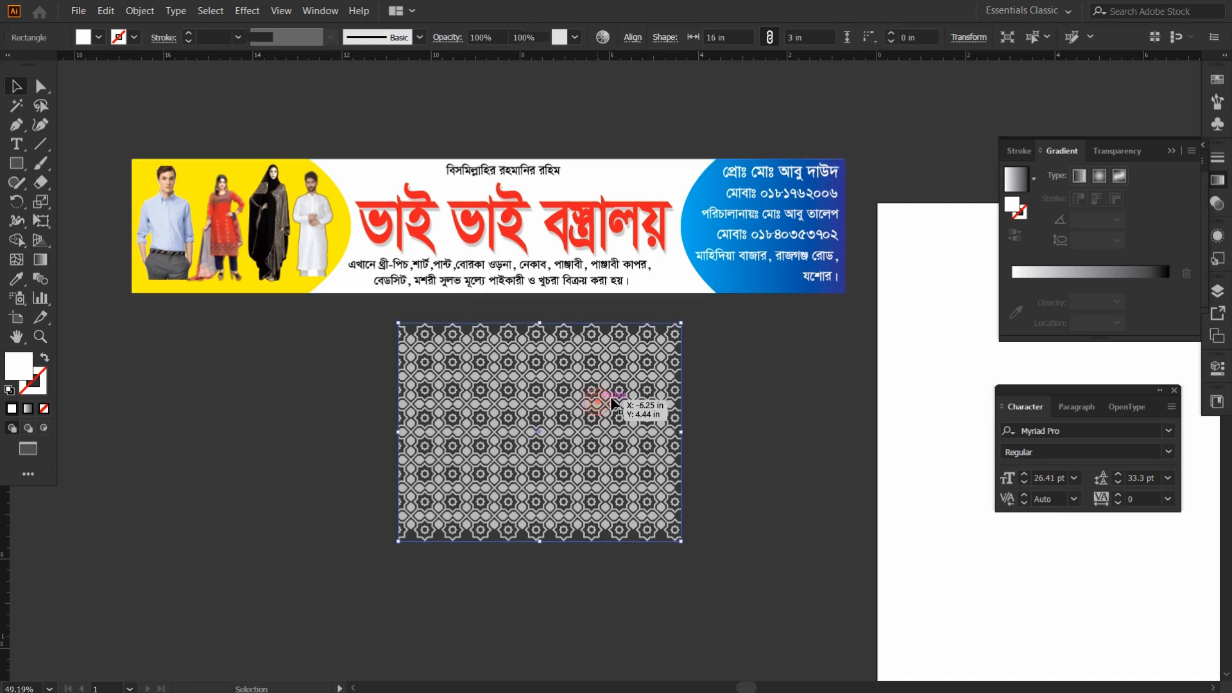
click(918, 35)
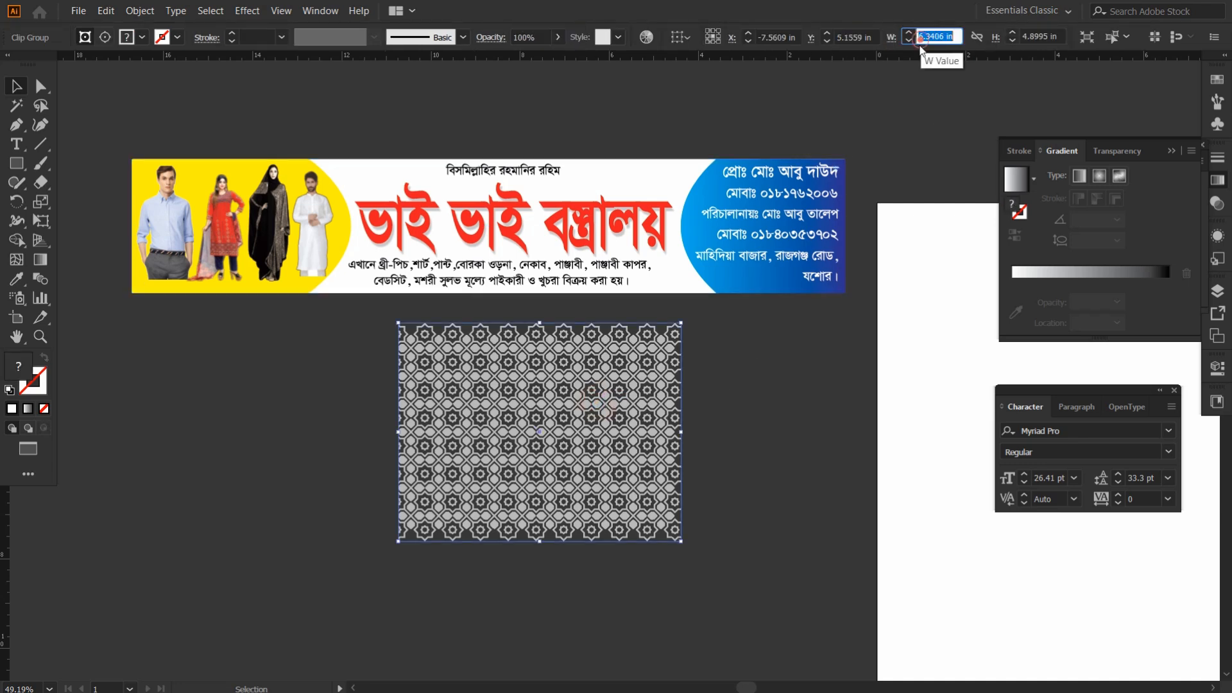
text(3)
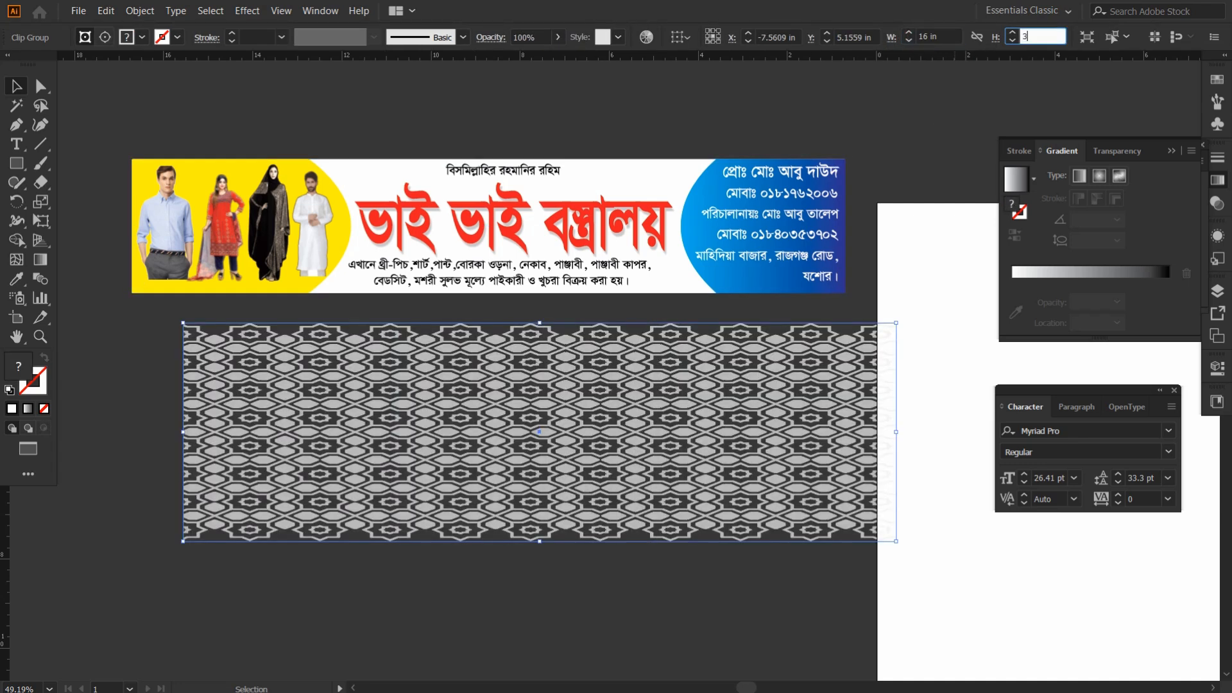
key(Return)
click(605, 514)
click(568, 446)
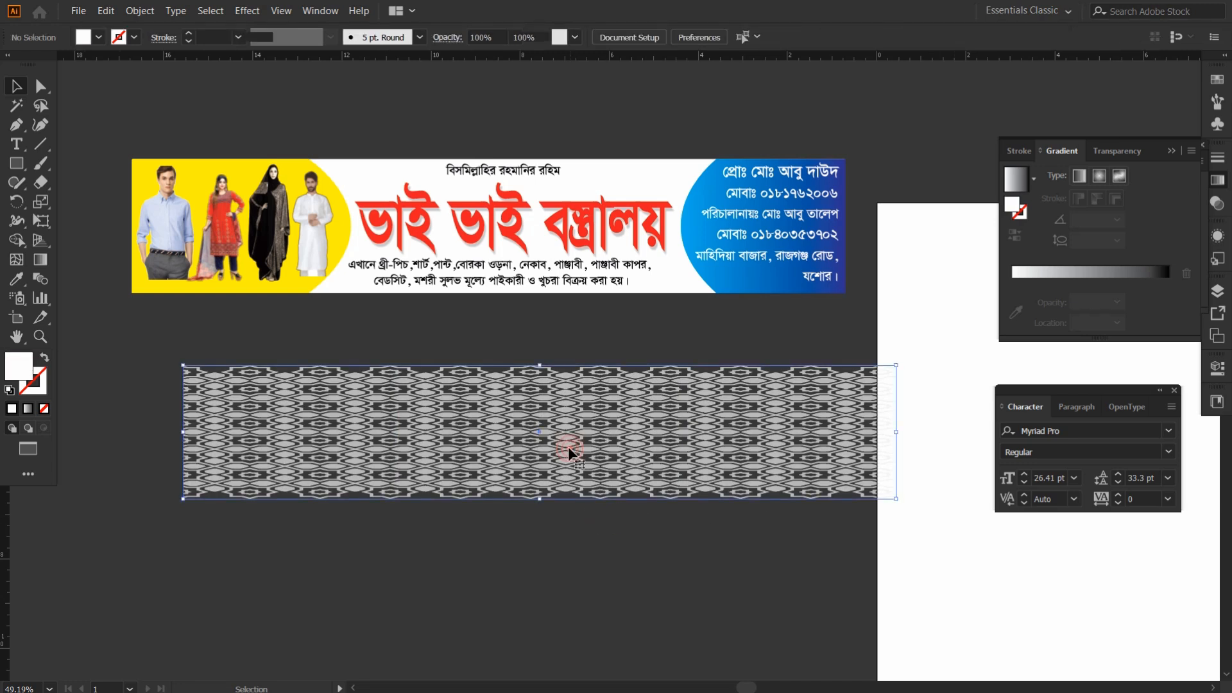
Lock the banner's white background rectangle
drag(509, 374, 500, 377)
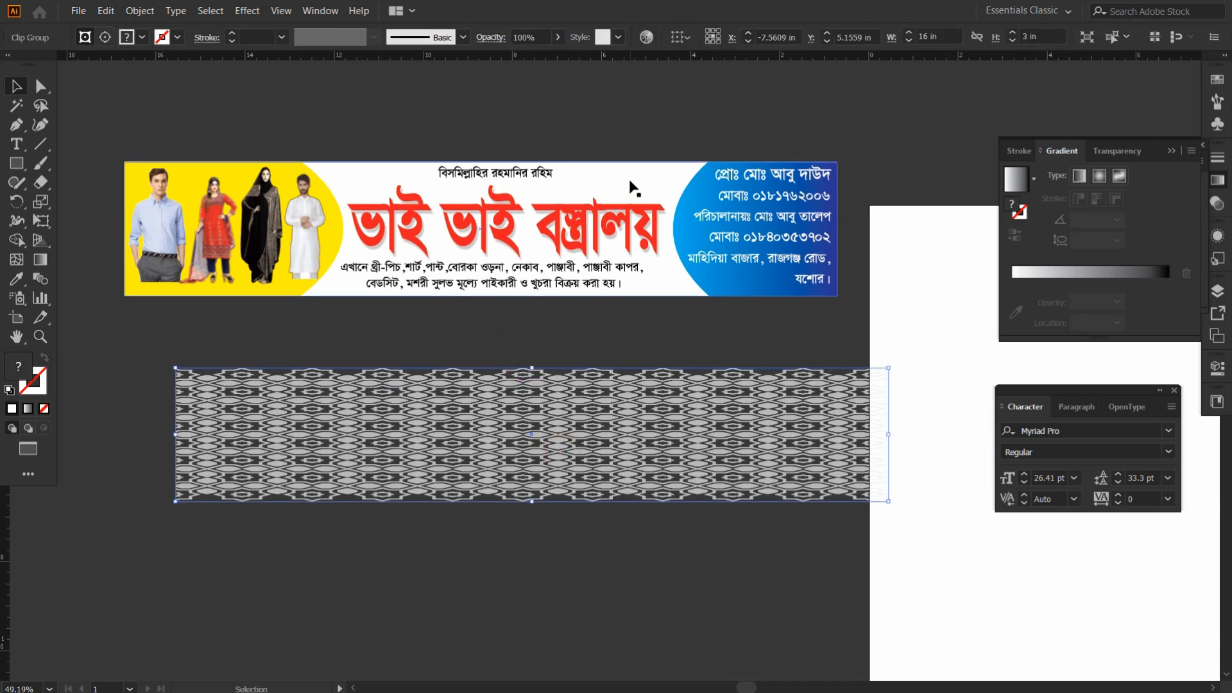
click(629, 179)
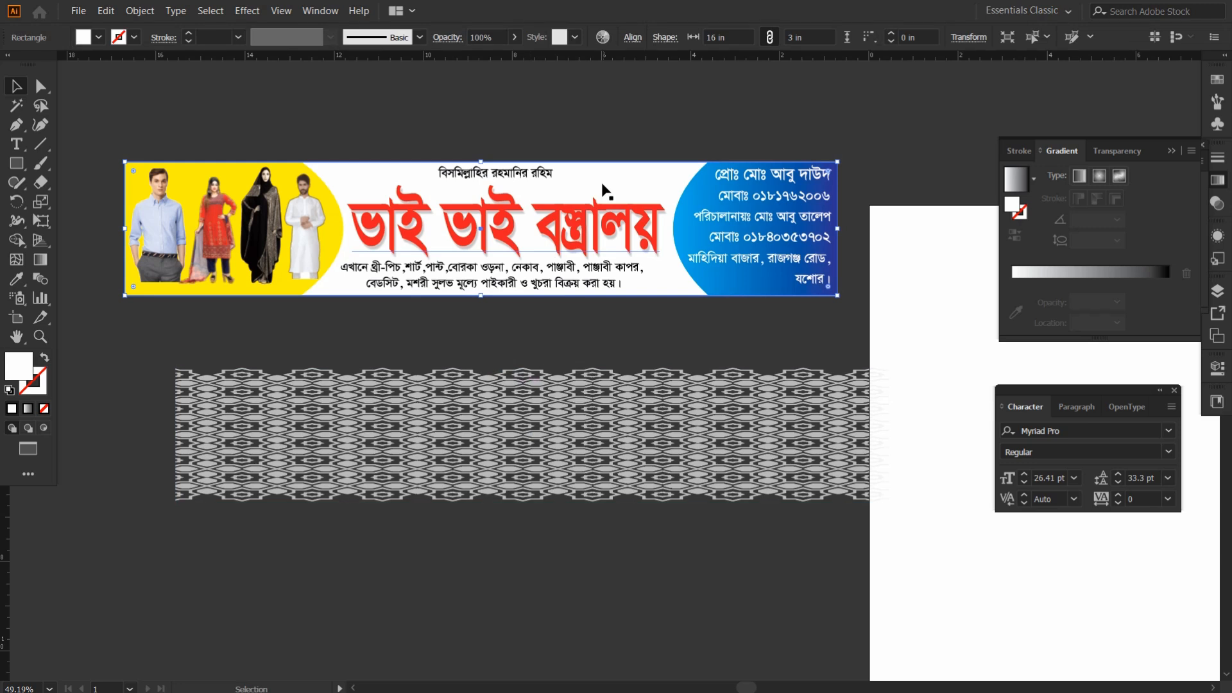
key(a)
key(ctrl+2)
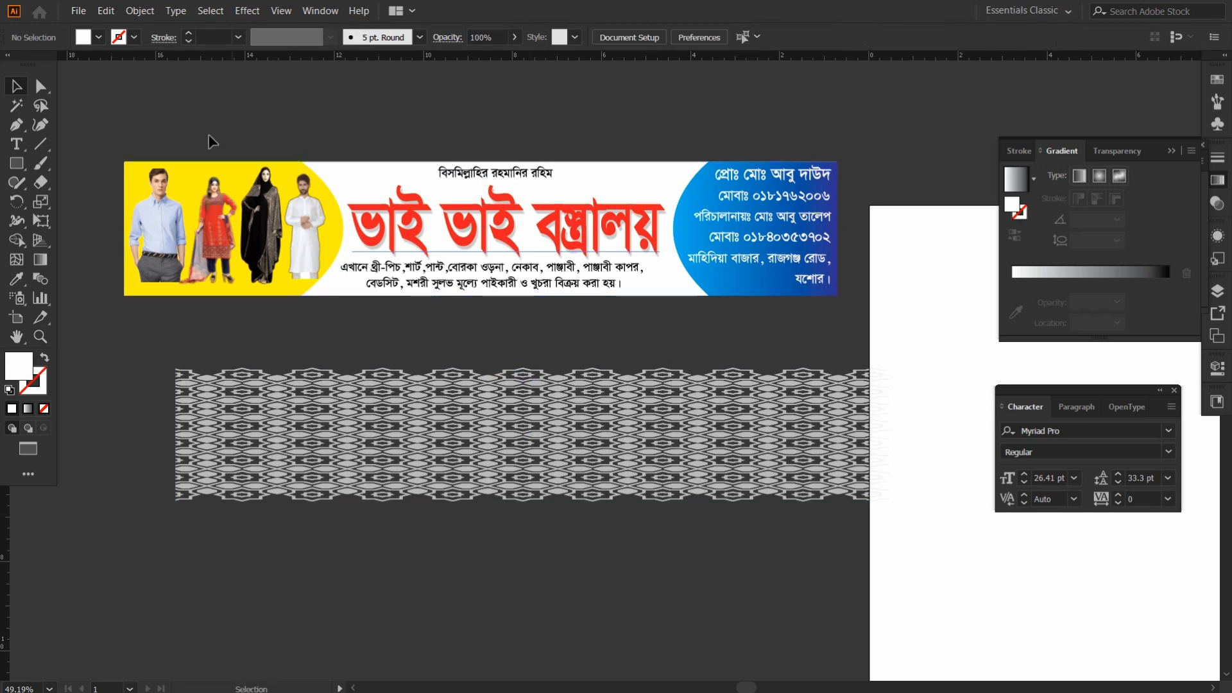
Hide the banner's text, side panels and photos, and align the pattern exactly over the white background rectangle
drag(99, 127, 840, 315)
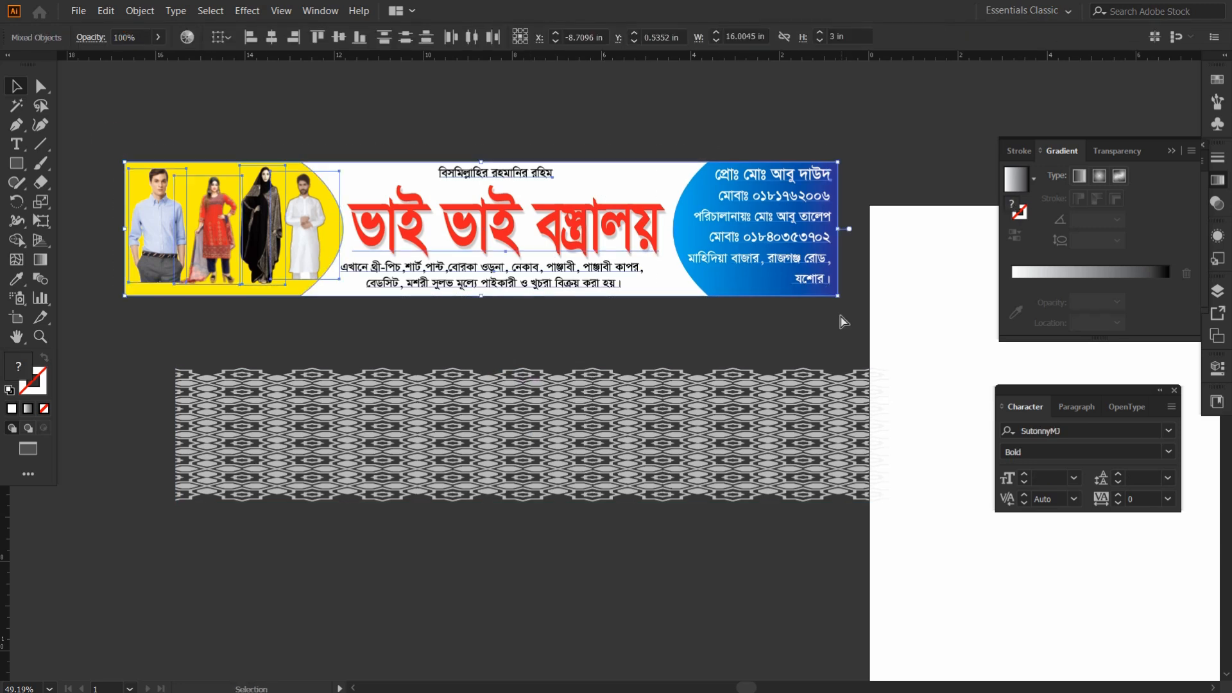
key(ctrl+3)
drag(684, 393, 637, 183)
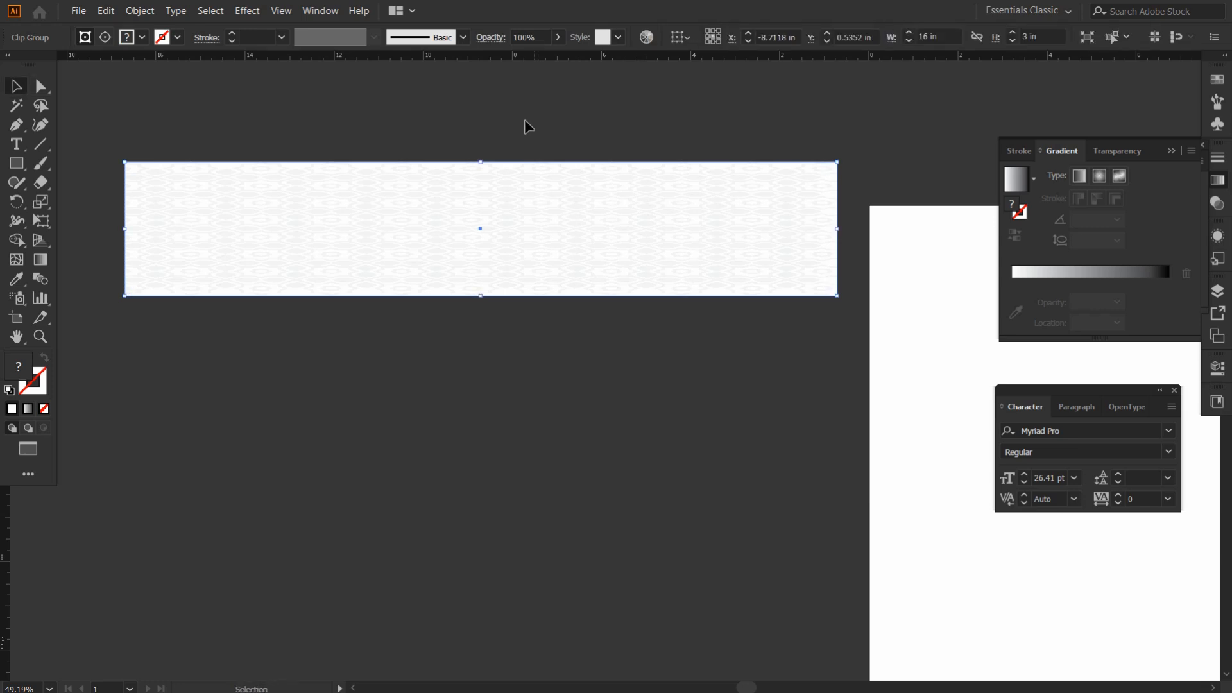
click(544, 111)
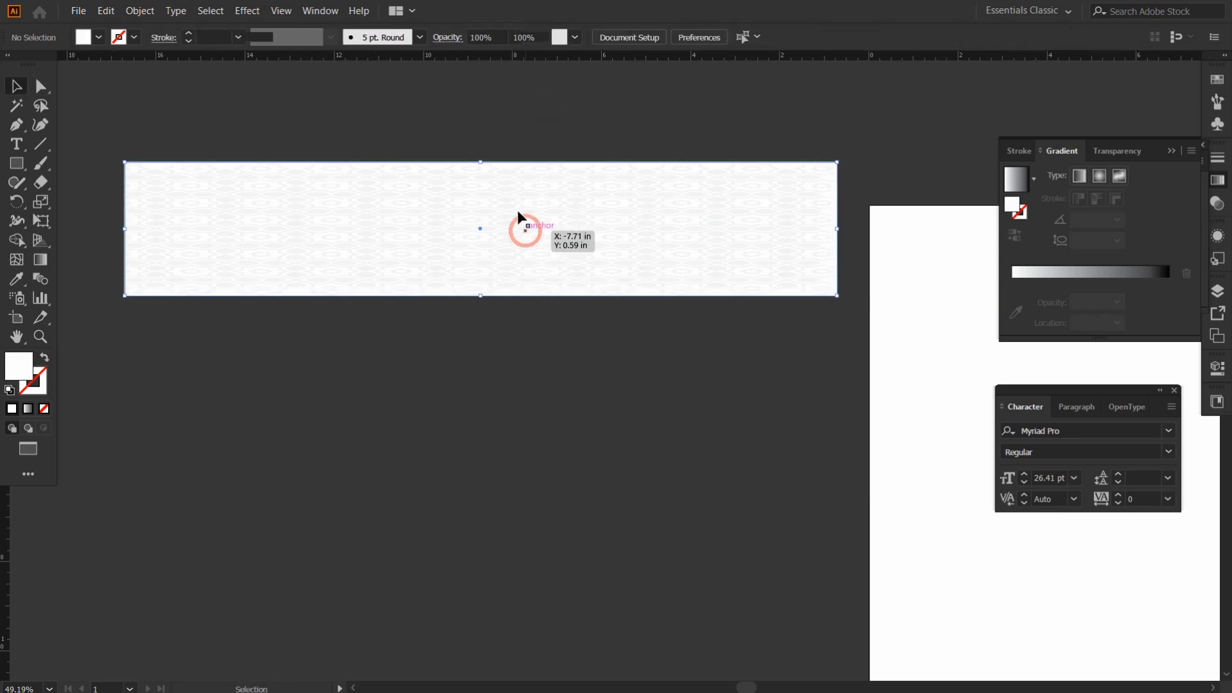
Isolate the pattern's clip group and fill all of its shapes with white
right_click(517, 210)
click(564, 312)
key(a)
click(470, 215)
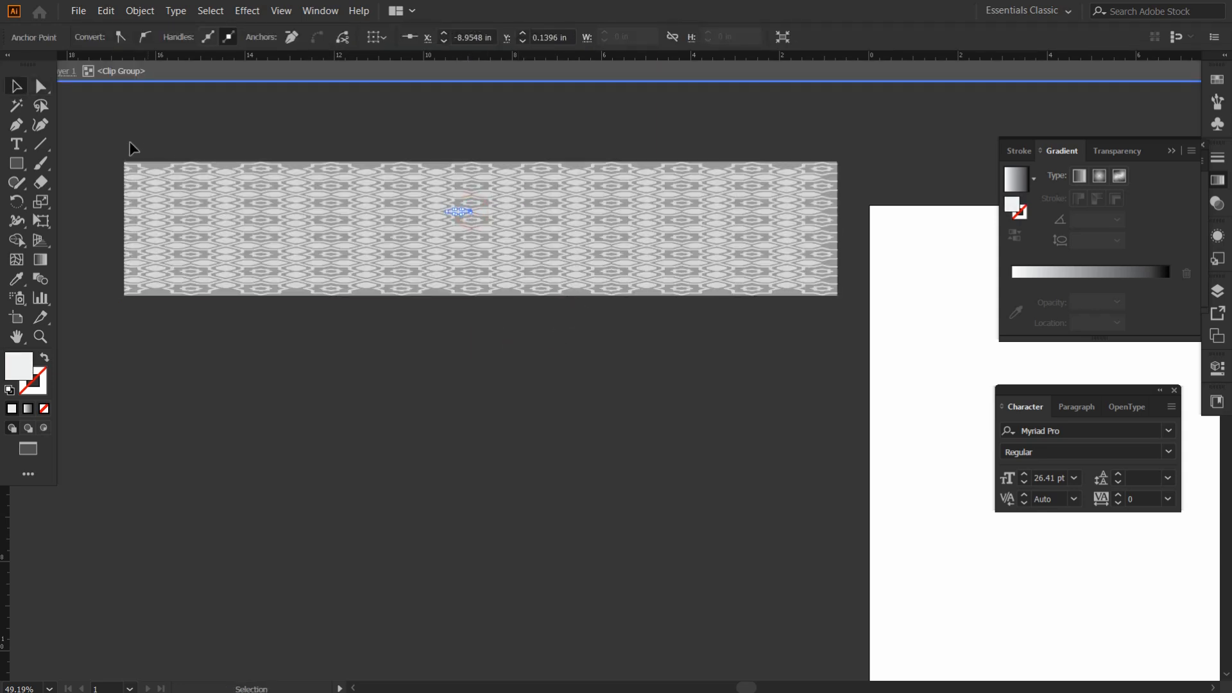
drag(109, 141, 706, 299)
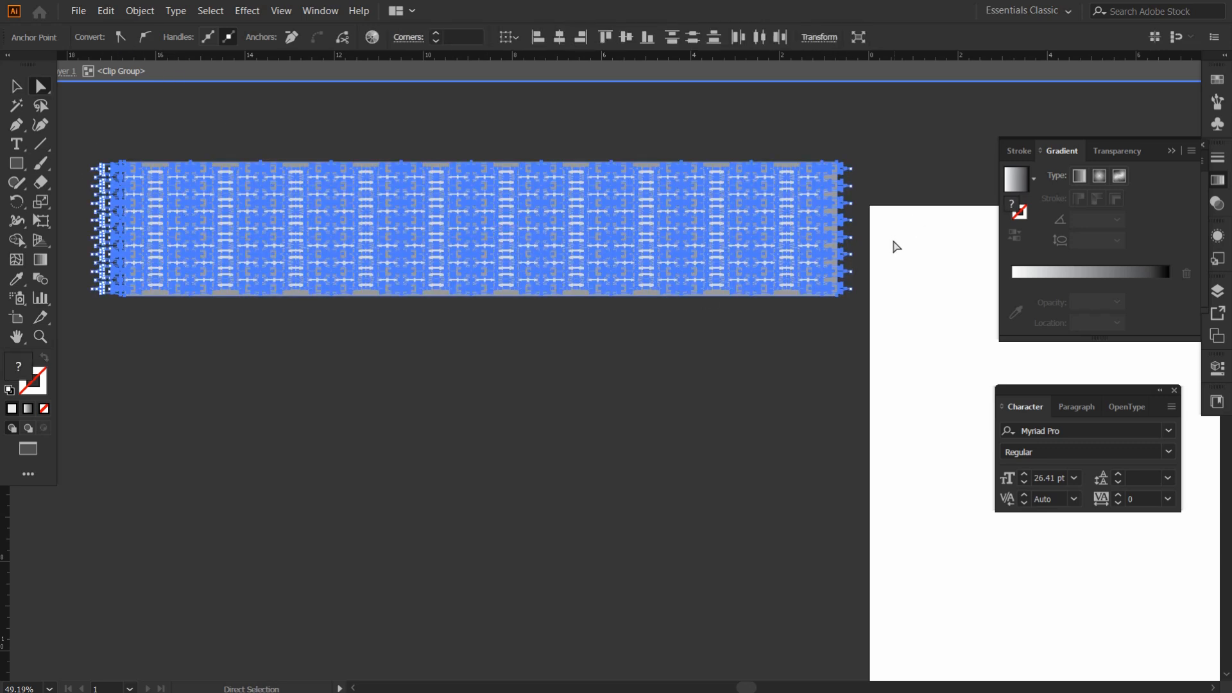
key(F6)
click(1047, 270)
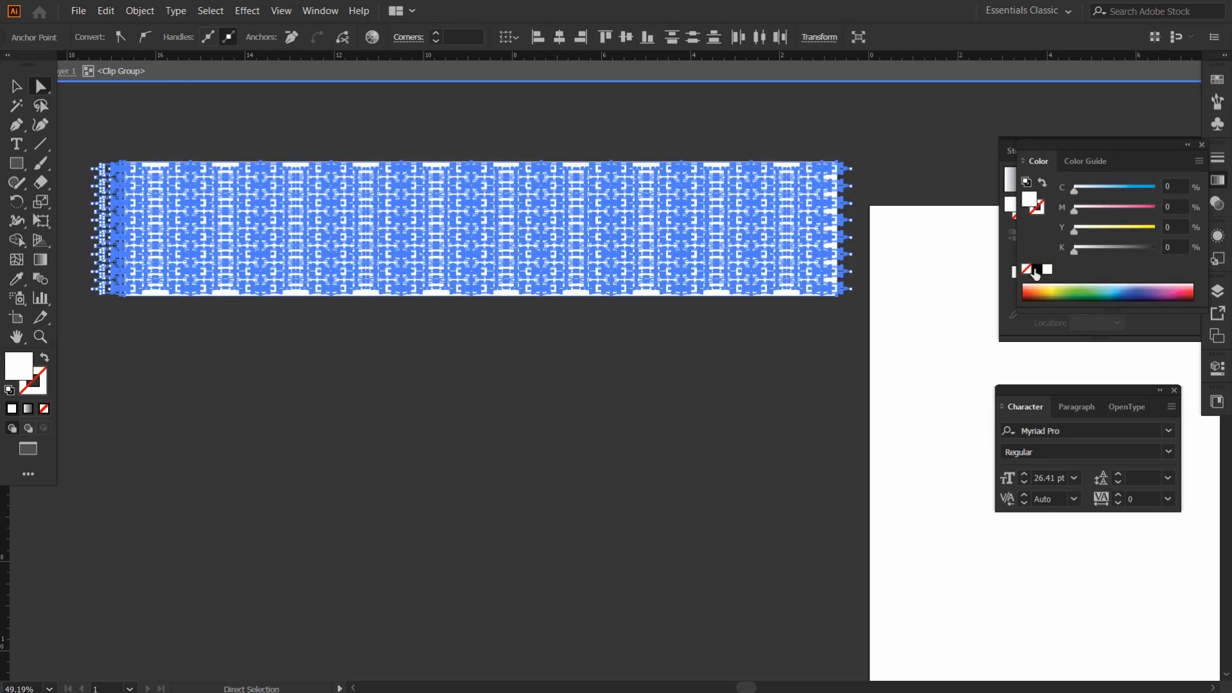
Try a dark gray fill of K 64% on the pattern shapes, and undo it
drag(1089, 250, 1125, 248)
click(912, 324)
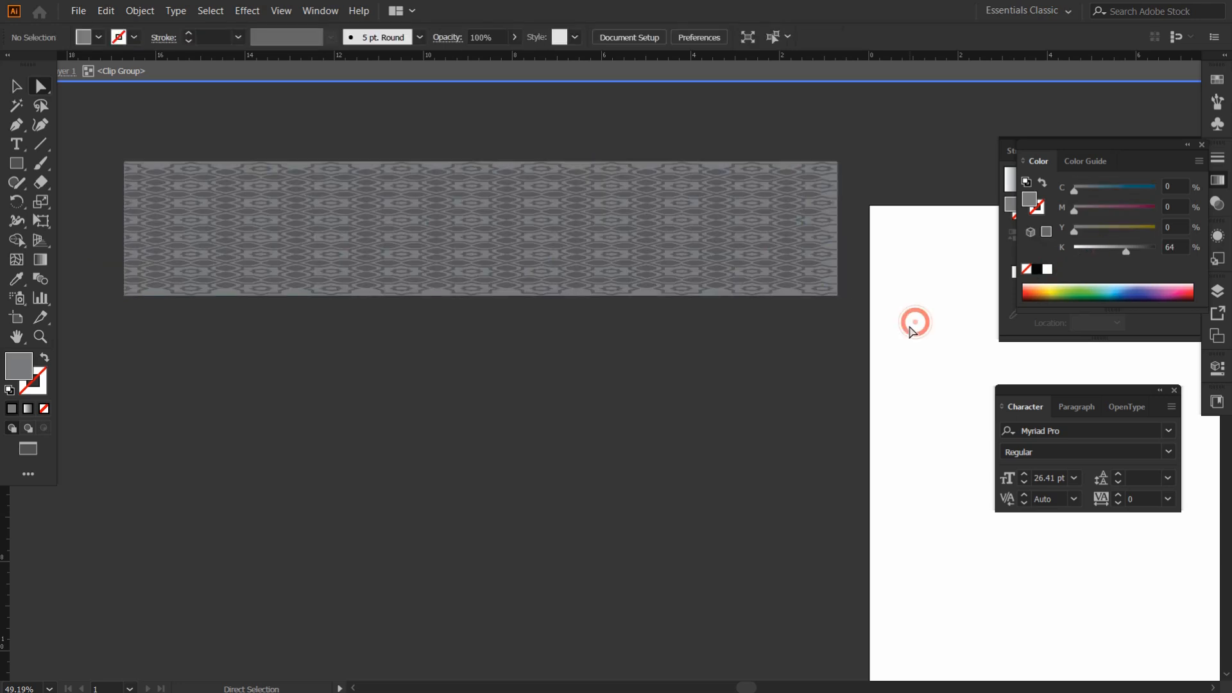
key(ctrl+z)
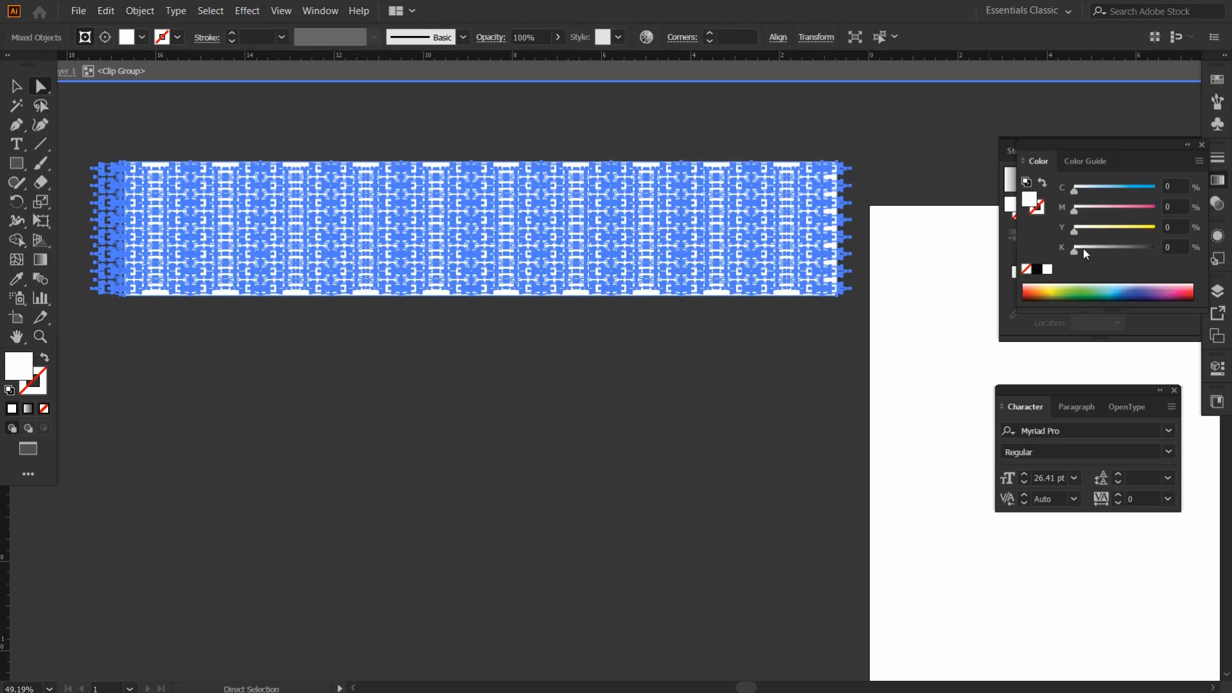
Set the pattern shapes' fill to a light gray of K 18% and leave isolation mode
click(1083, 248)
drag(1083, 248, 1088, 248)
click(743, 343)
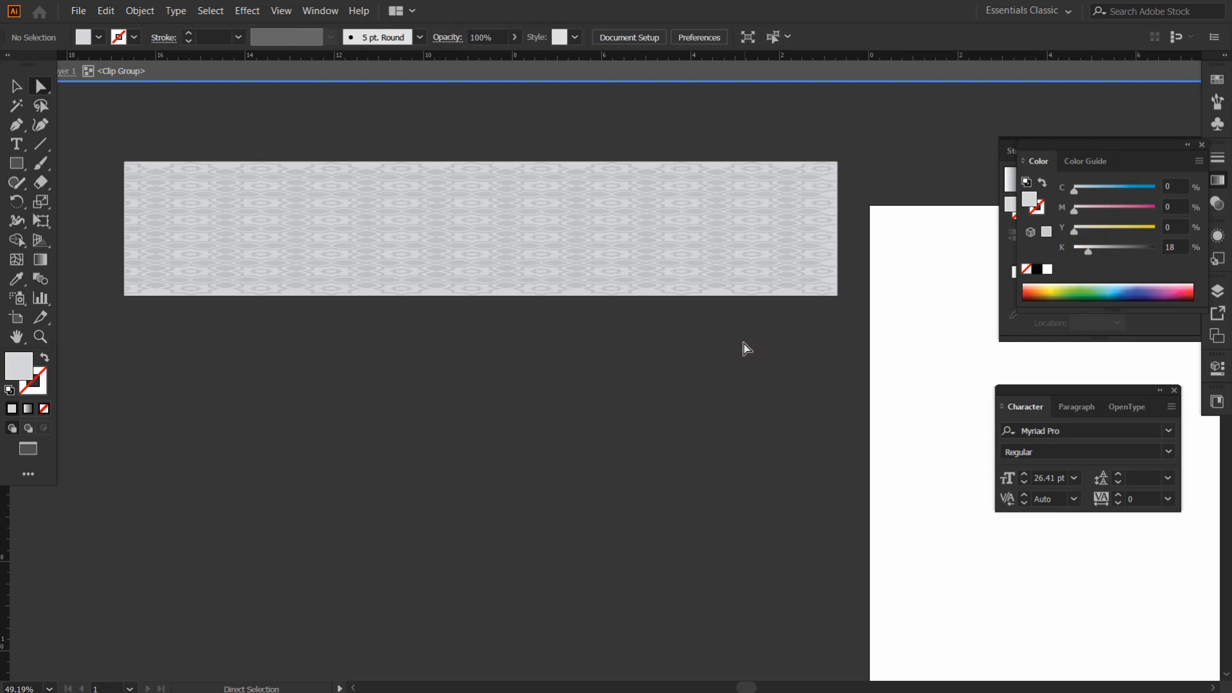
double_click(743, 344)
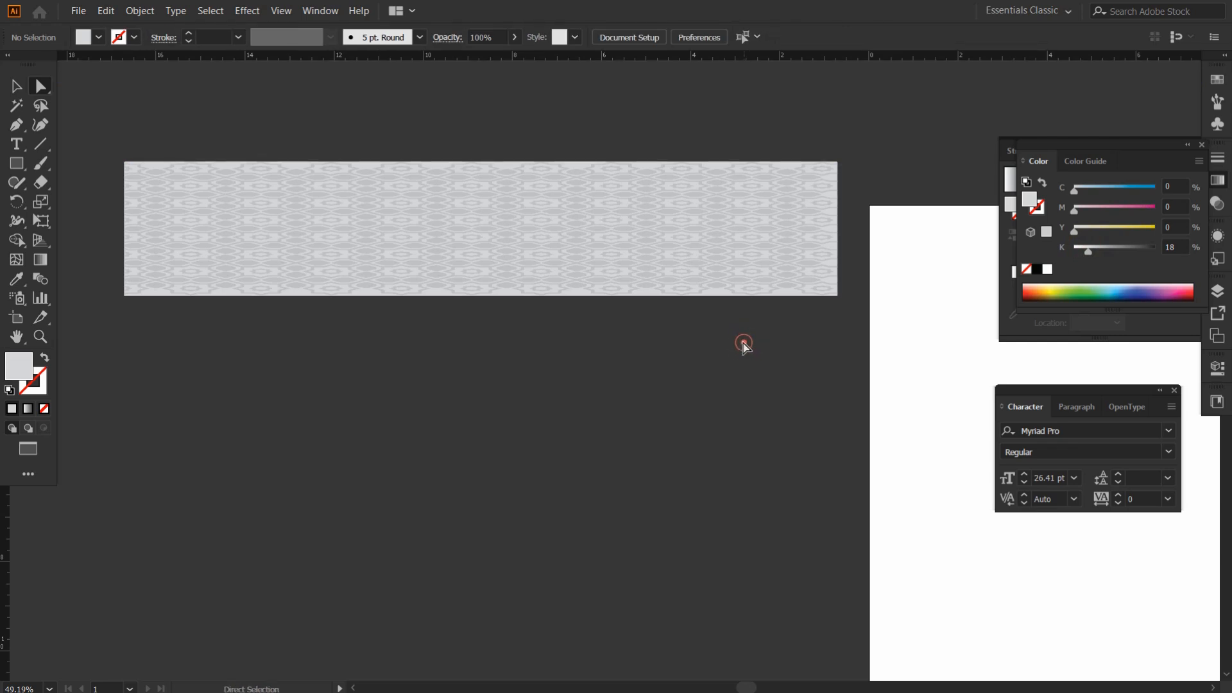
click(510, 375)
key(v)
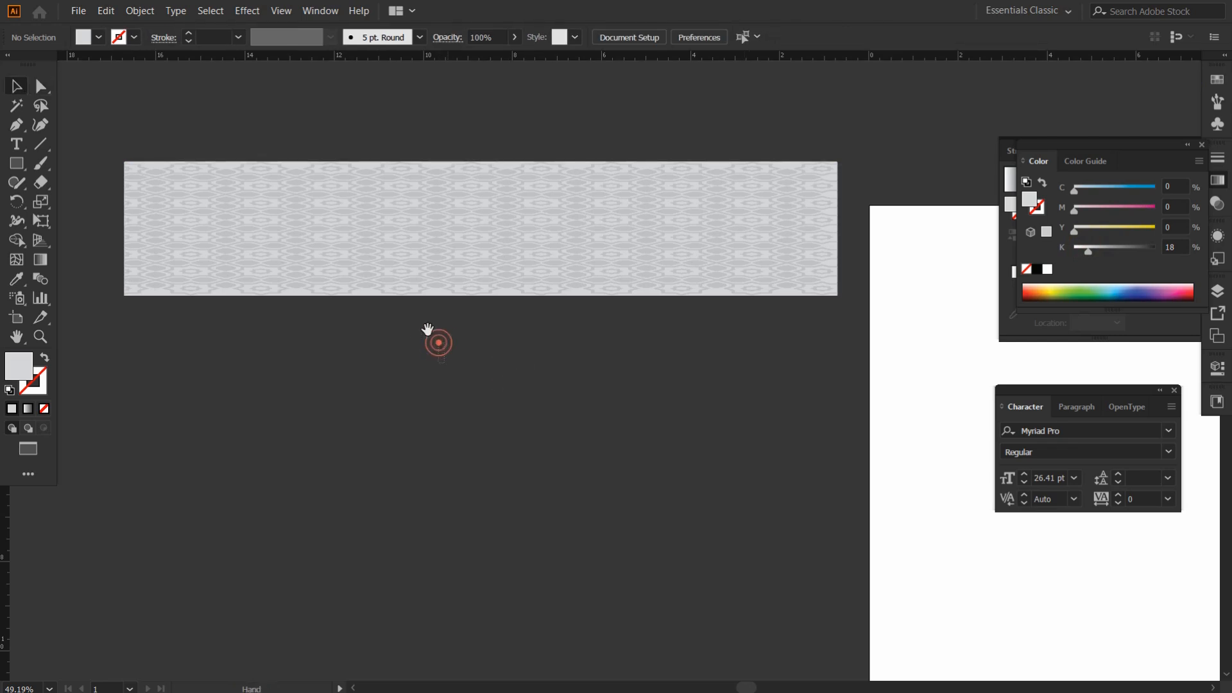
Try a 50% opacity on the pattern's clip group, and undo it
click(430, 283)
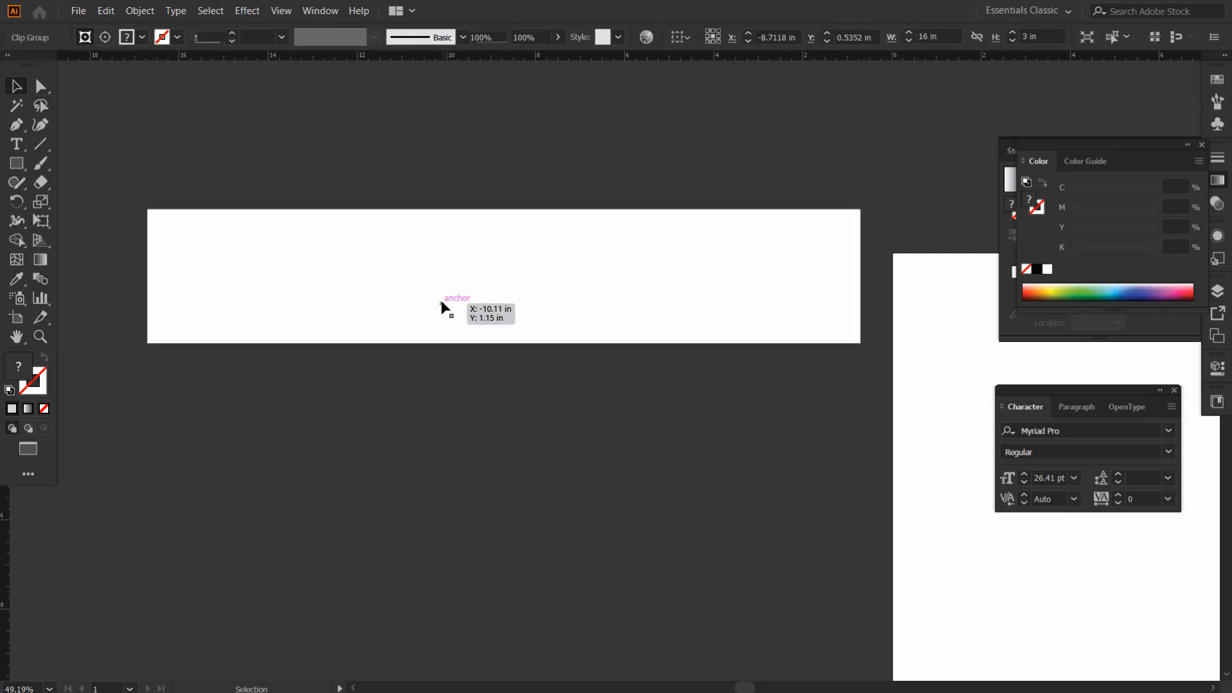
click(531, 35)
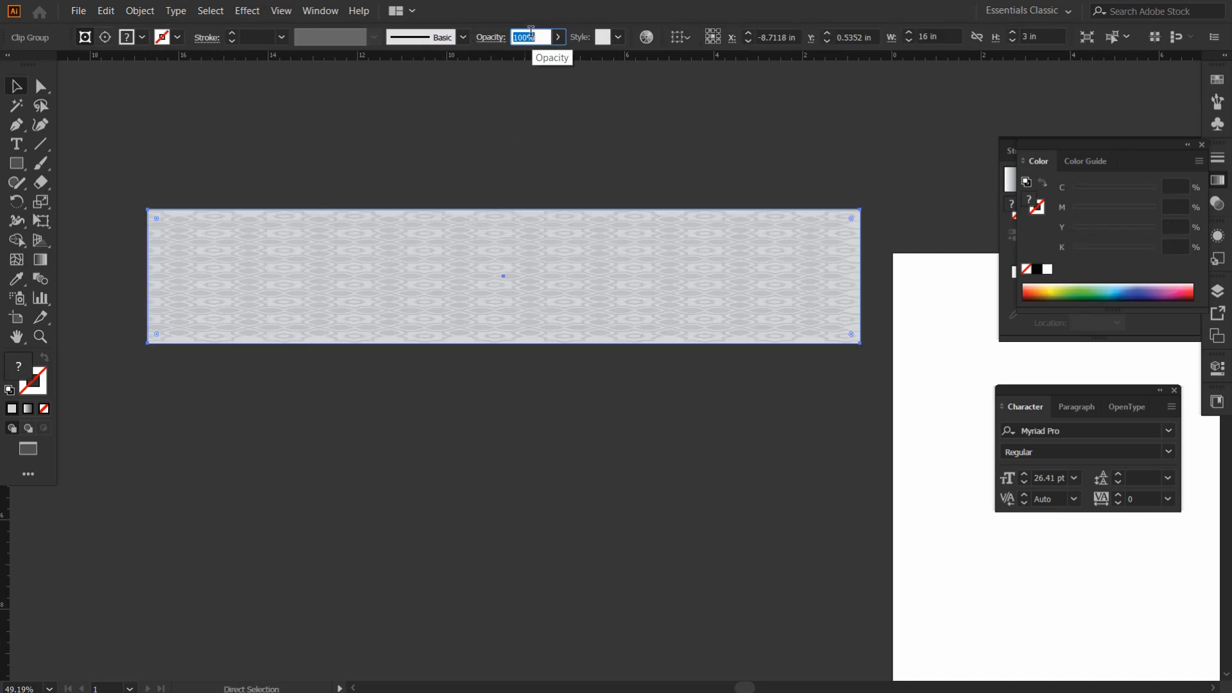
text(50)
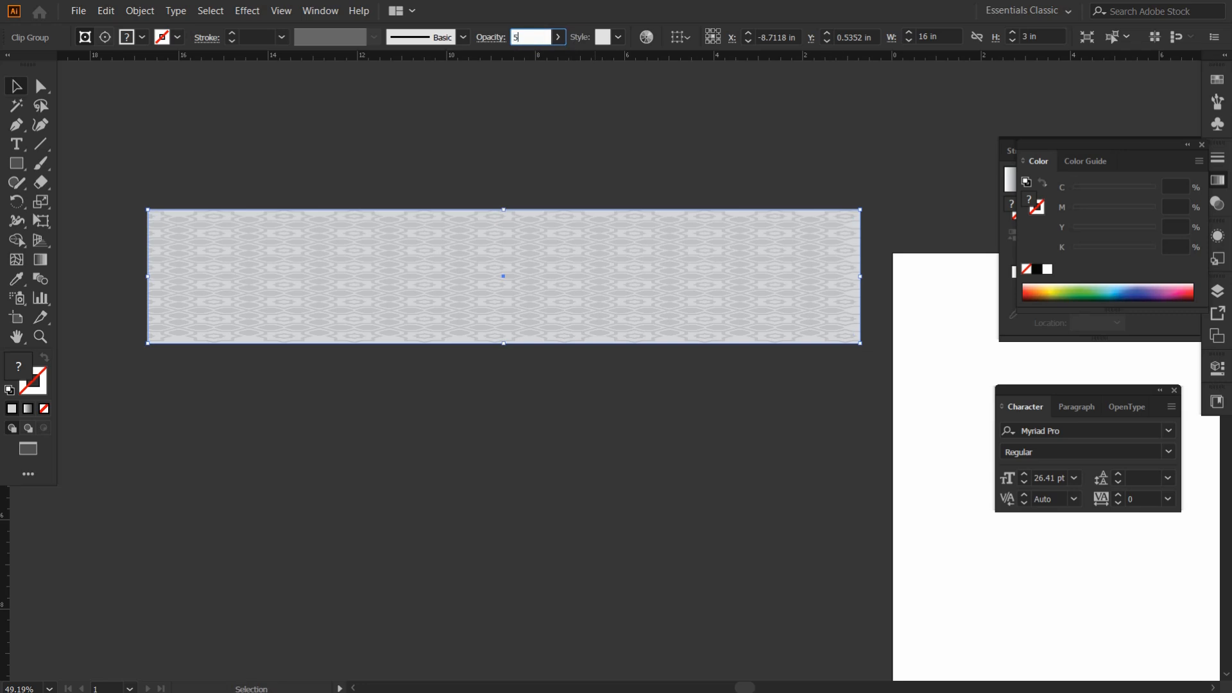
key(Return)
key(ctrl+z)
Set the pattern clip group's opacity to 80%
click(523, 37)
text(80)
key(Return)
Show all the hidden banner artwork and bring it to the front of the pattern
click(553, 383)
key(ctrl+a)
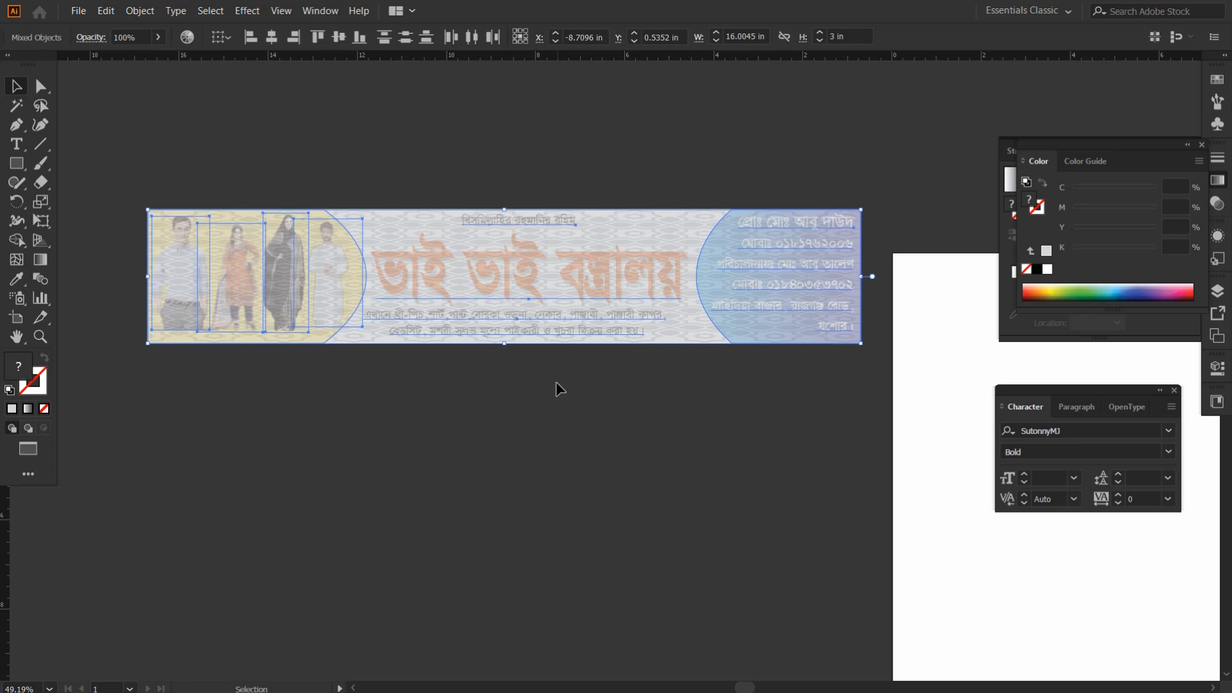
right_click(774, 265)
mouse_move(816, 415)
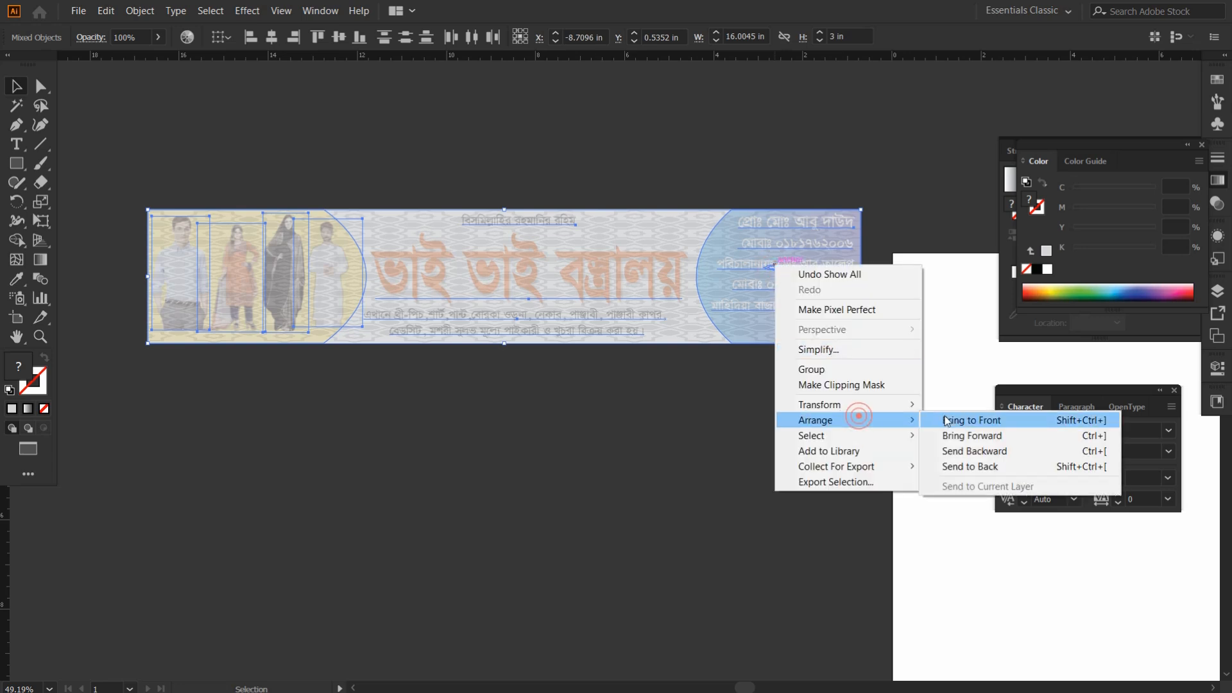
click(955, 417)
click(583, 452)
Select the pattern behind the banner text and reduce its opacity to 50%
click(666, 243)
click(659, 230)
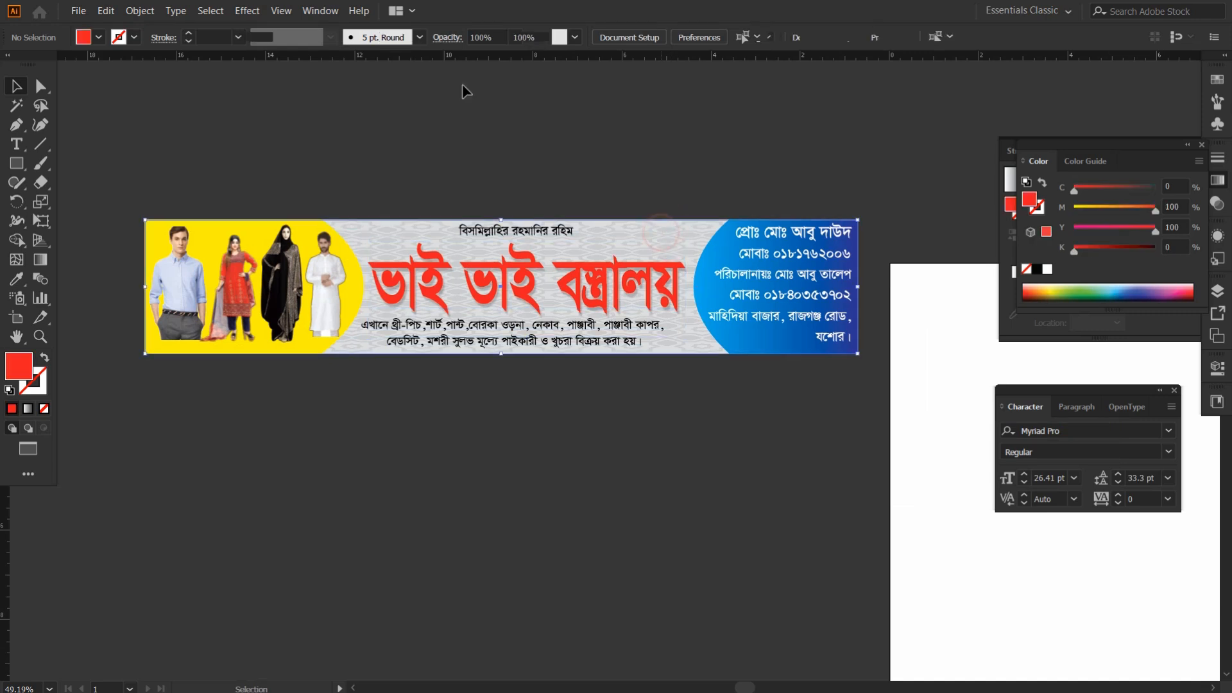
click(532, 37)
text(50)
key(Return)
Try 40% opacity on the background pattern, and set it to 30%
click(586, 166)
click(616, 230)
click(532, 38)
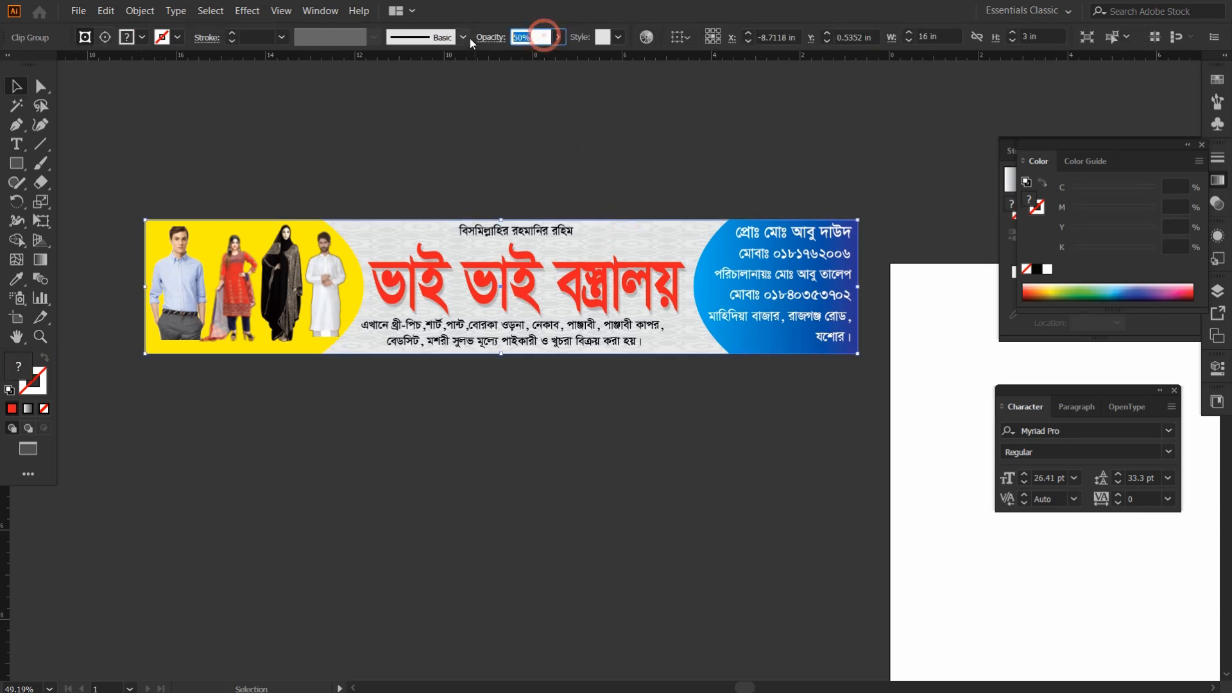
text(40)
key(Return)
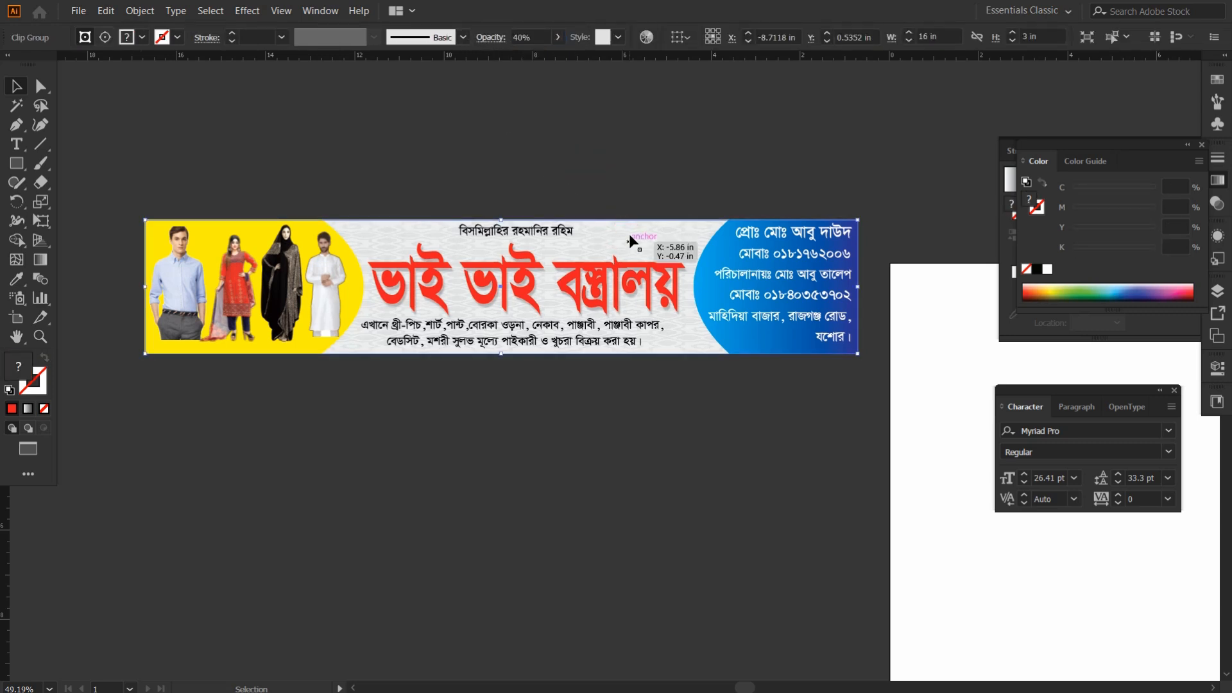
click(537, 31)
text(30)
key(Return)
click(626, 187)
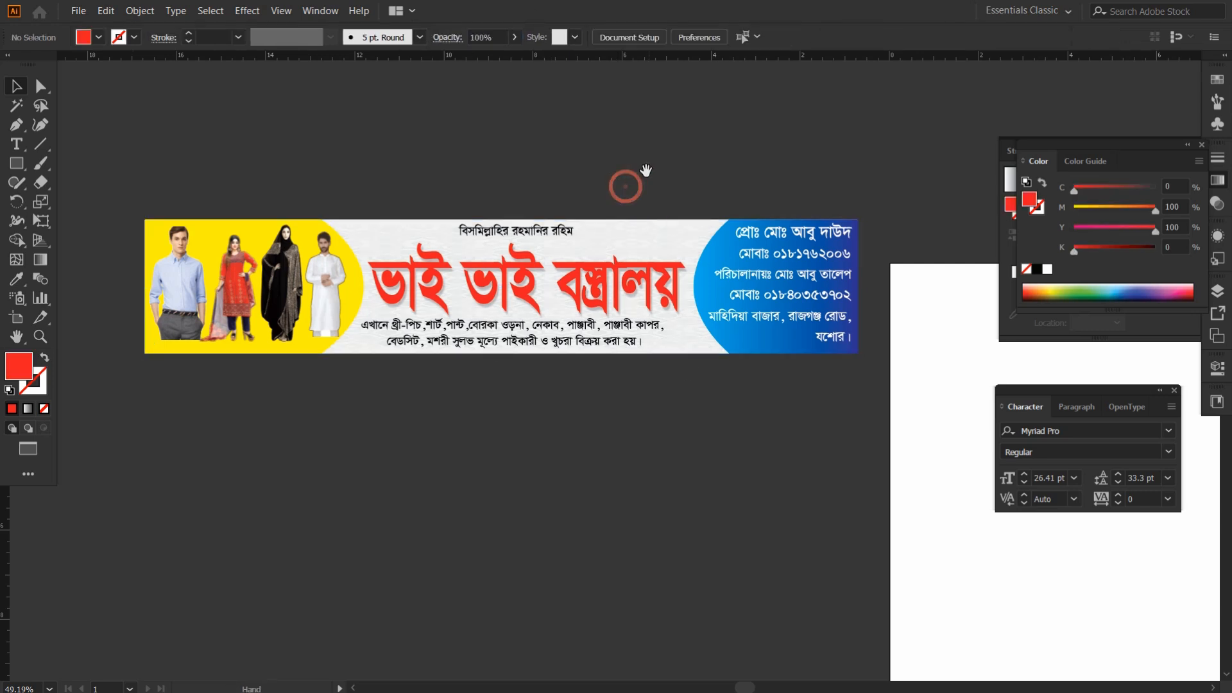
Hide the interface panels and examine the complete banner enlarged and centred in the view
drag(627, 184, 648, 173)
key(Tab)
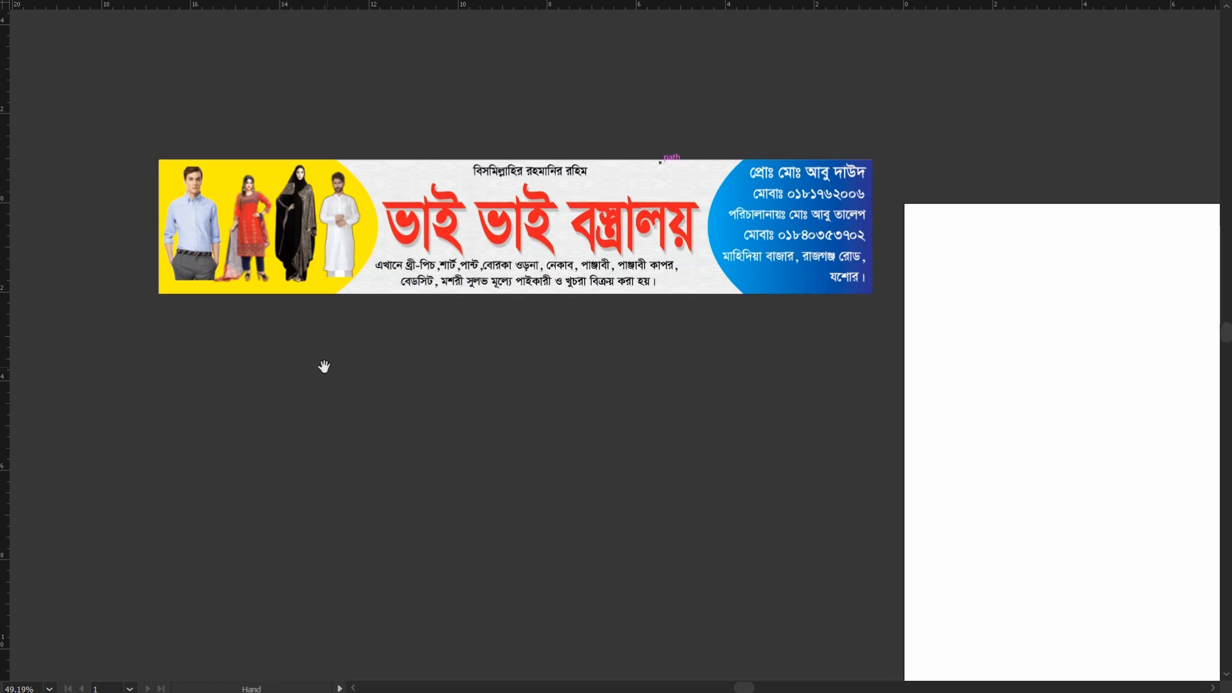
drag(324, 360, 356, 409)
ctrl+click(546, 144)
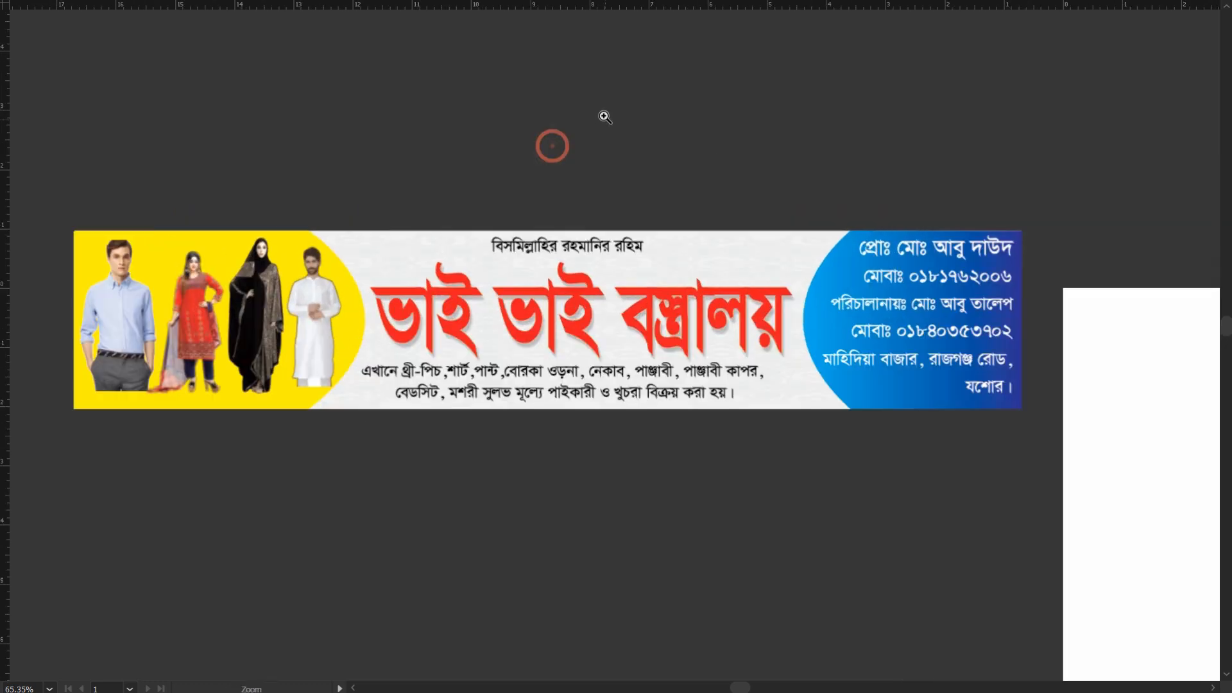
drag(550, 143, 583, 137)
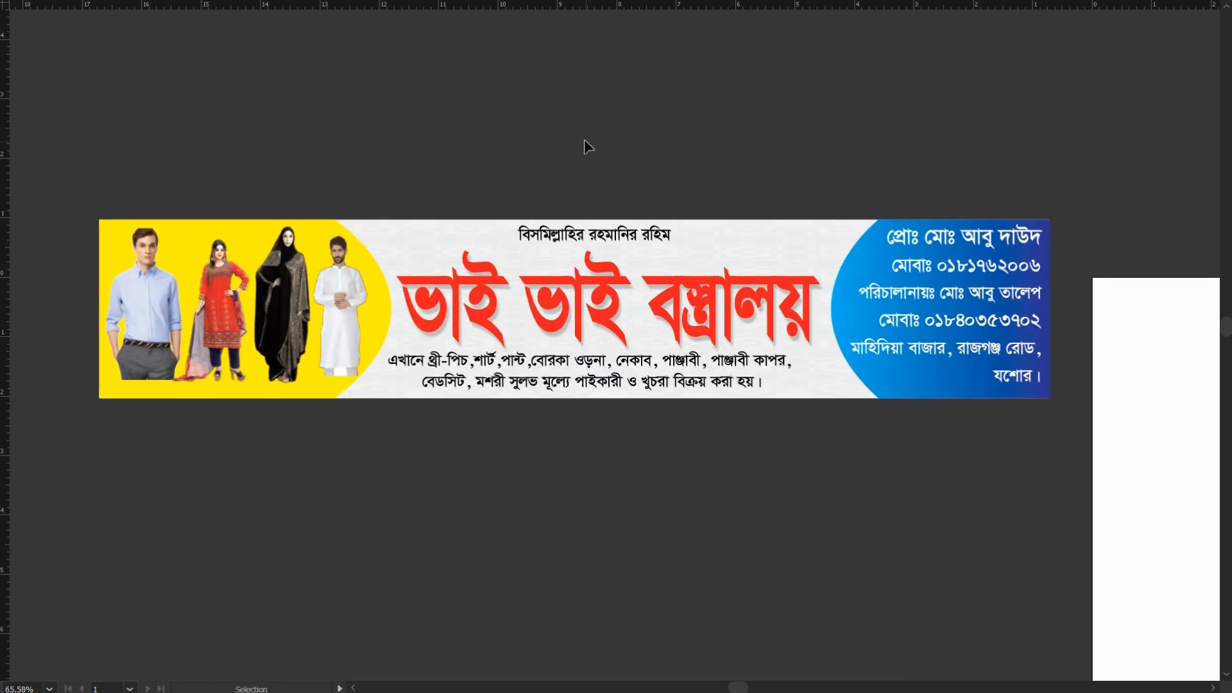